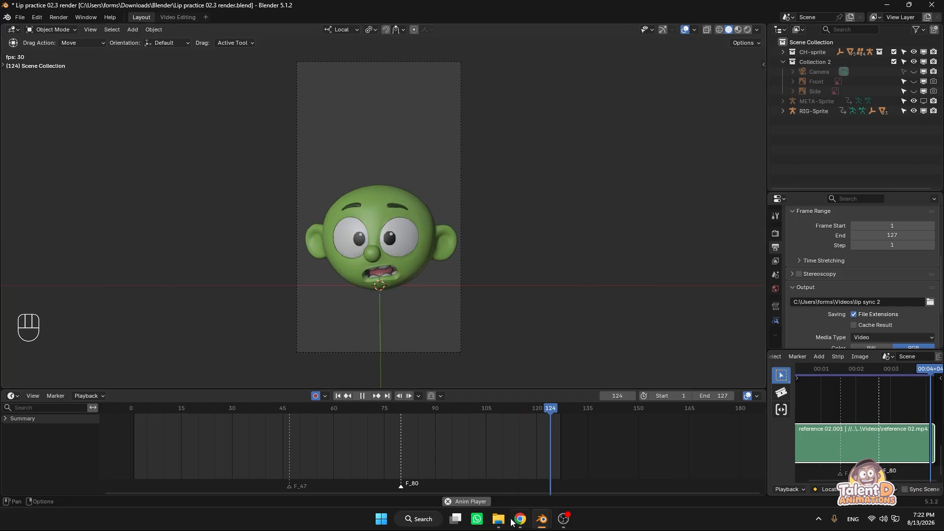
Switch to Chrome, browse the Acting & Character Animation lessons on the TalentD Animations YouTube channel, and return to Blender
click(520, 519)
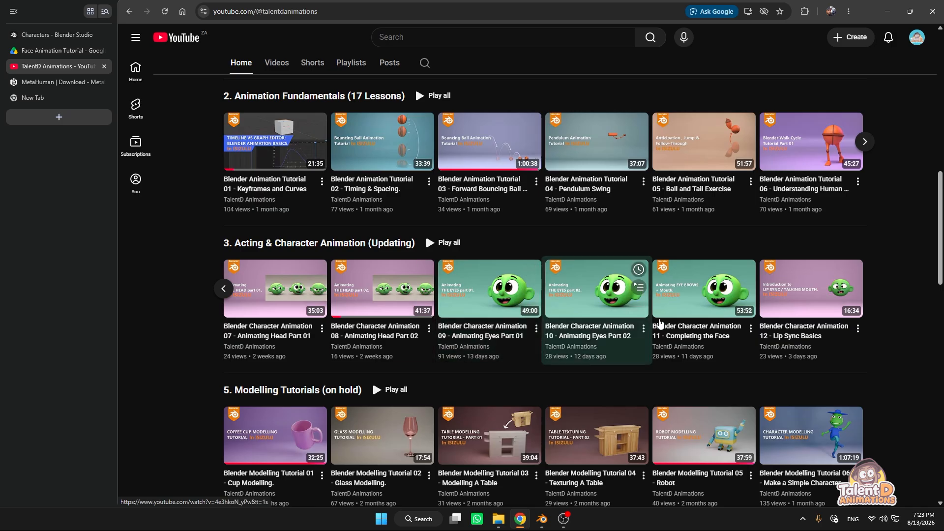
click(223, 289)
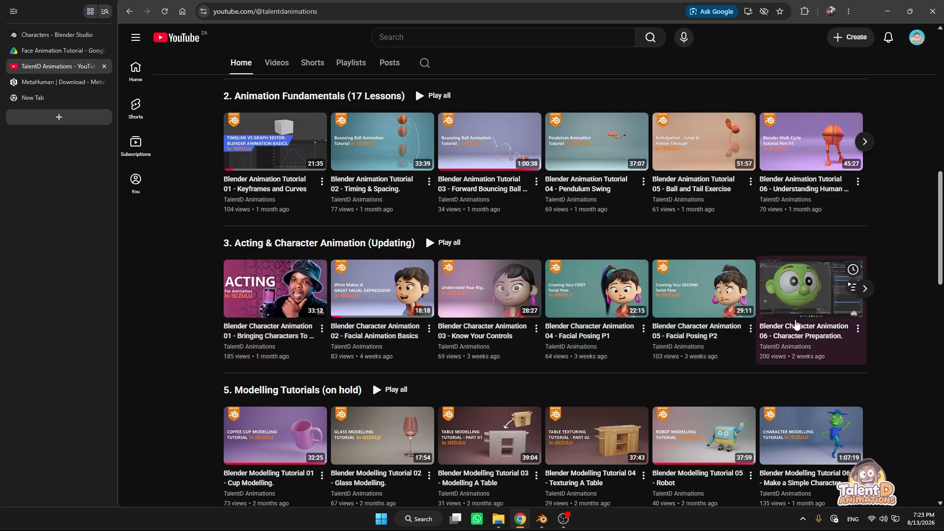
click(865, 289)
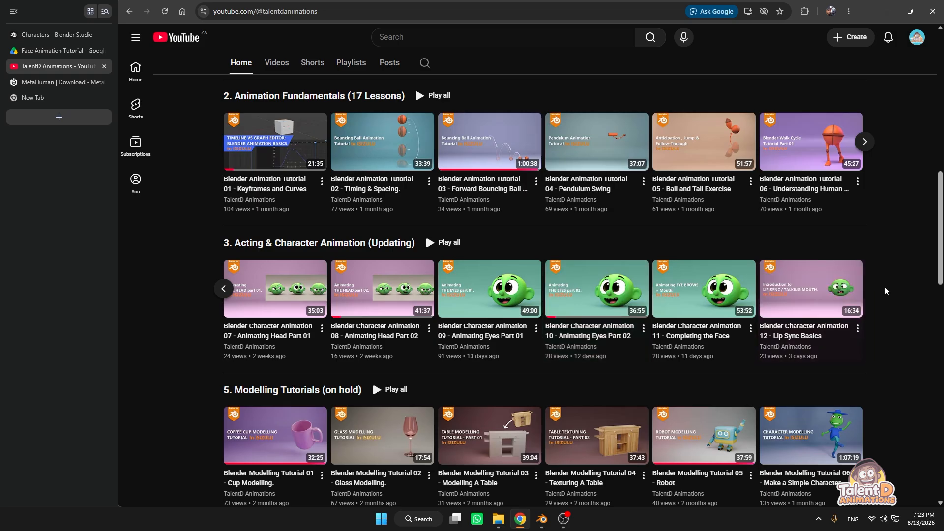
mouse_move(534, 523)
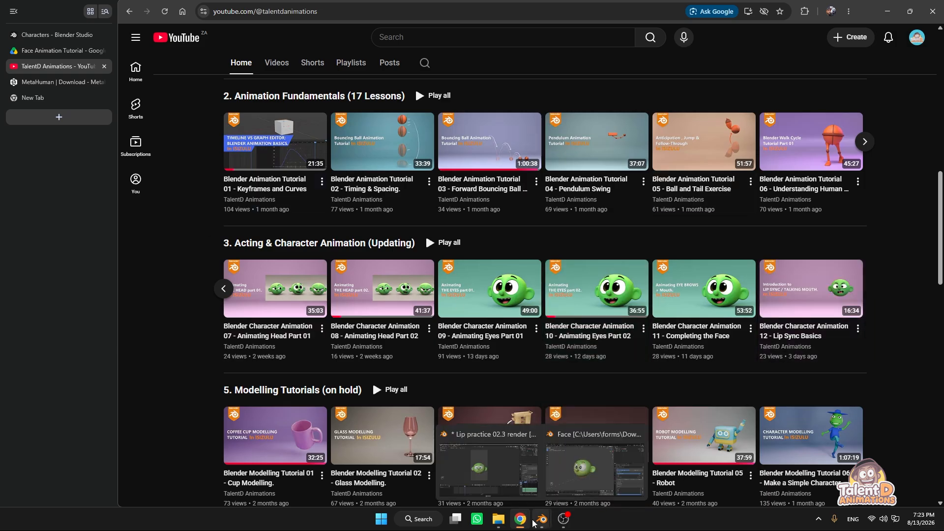
click(503, 498)
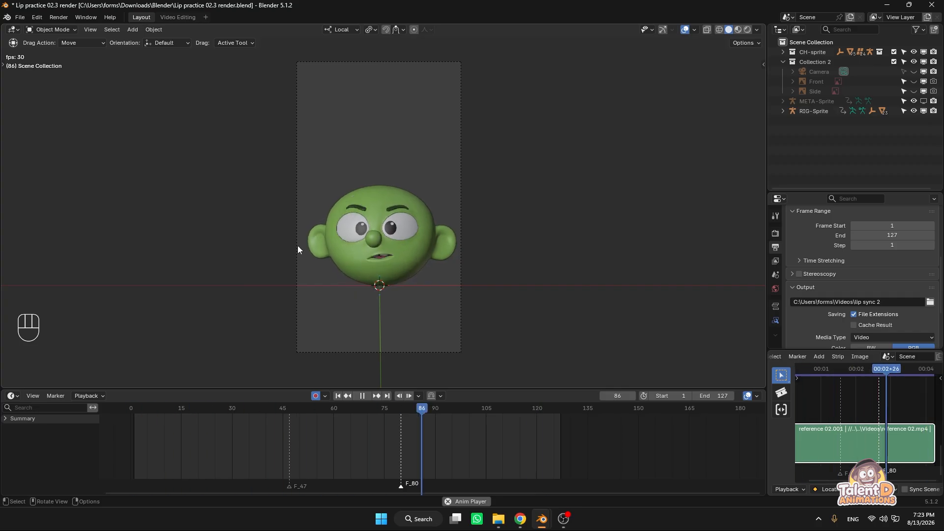
click(520, 487)
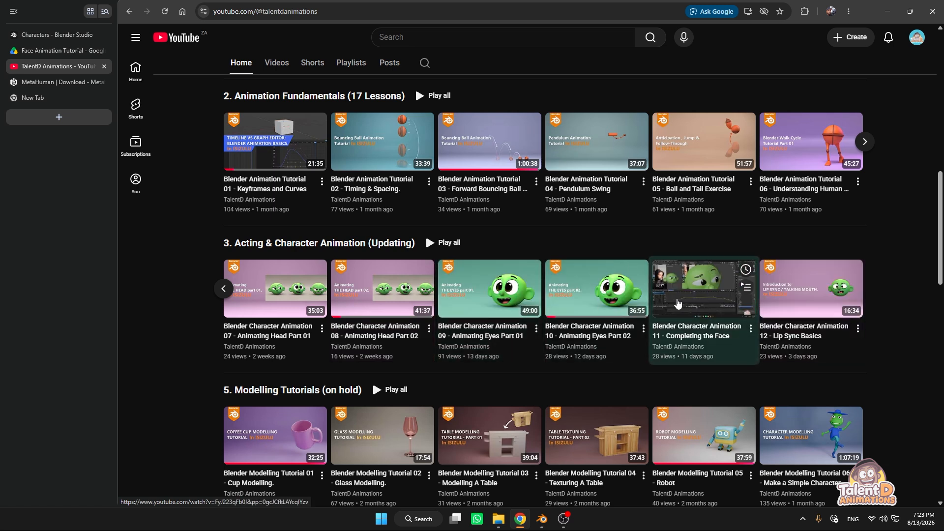
click(887, 11)
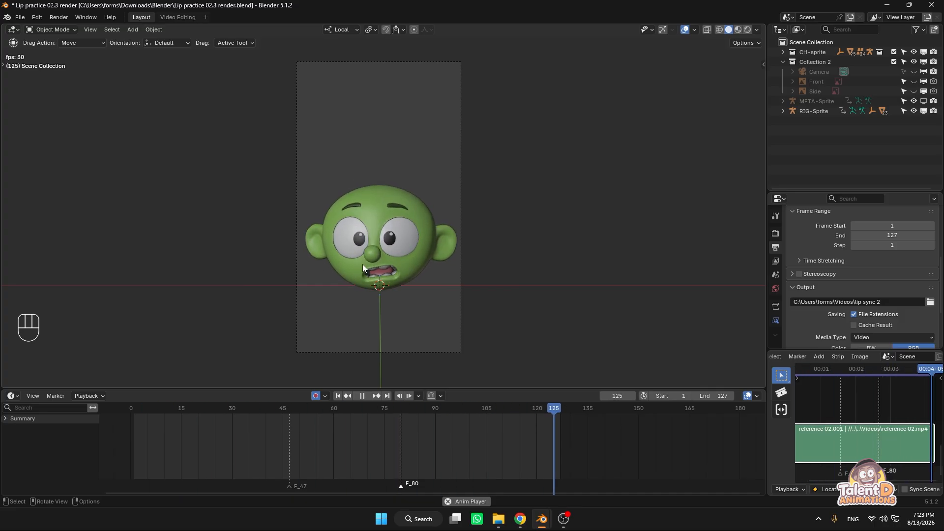
Show the Front reference video in the viewport and play it alongside the character animation
click(914, 81)
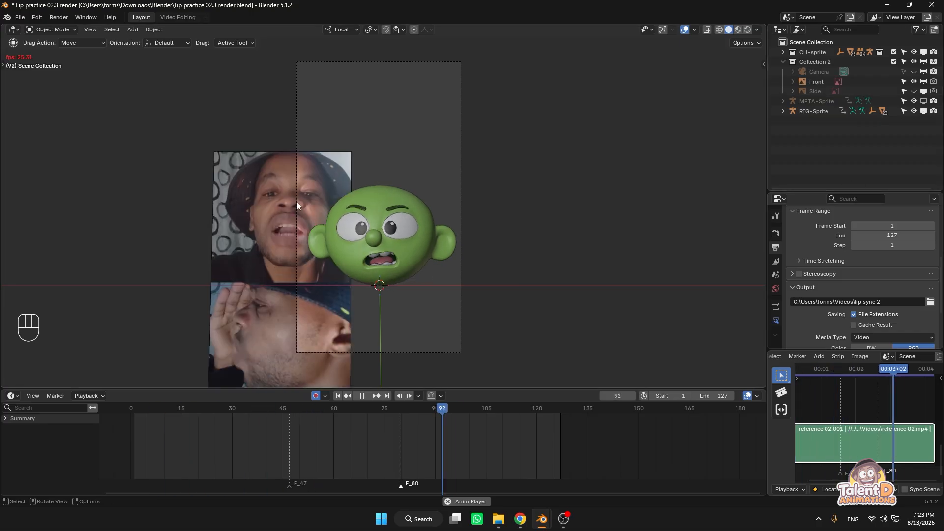
key(space)
key(space)
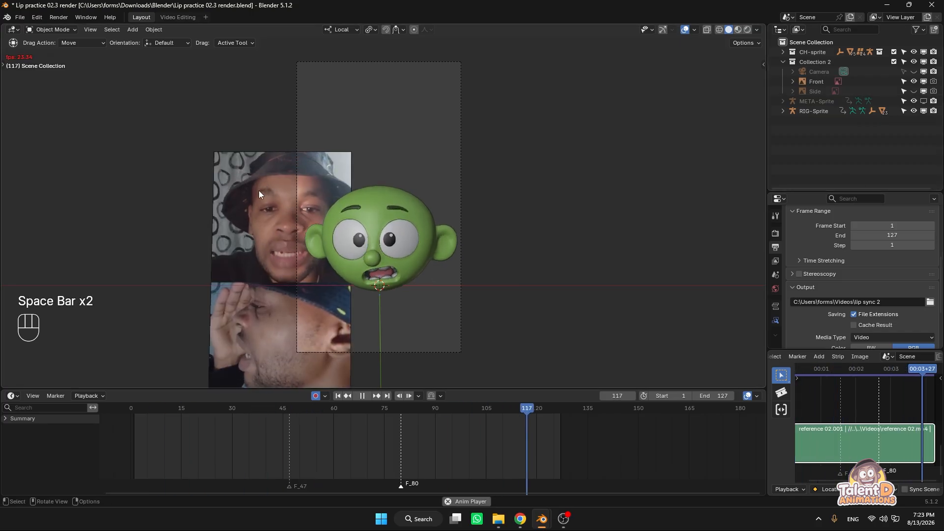
key(space)
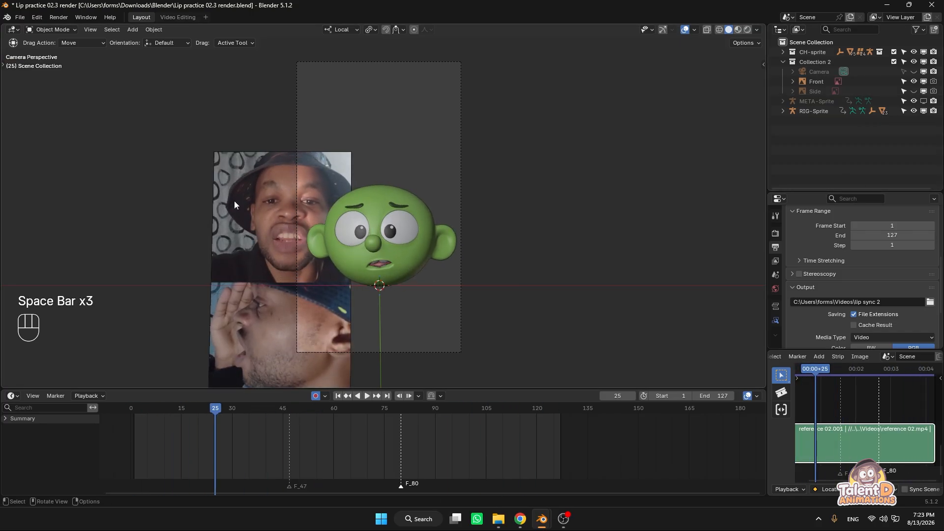
In Chrome, look up the file actions for reference 02.mp4 in Google Drive's Face Animation Tutorial folder, and return to Blender
click(516, 522)
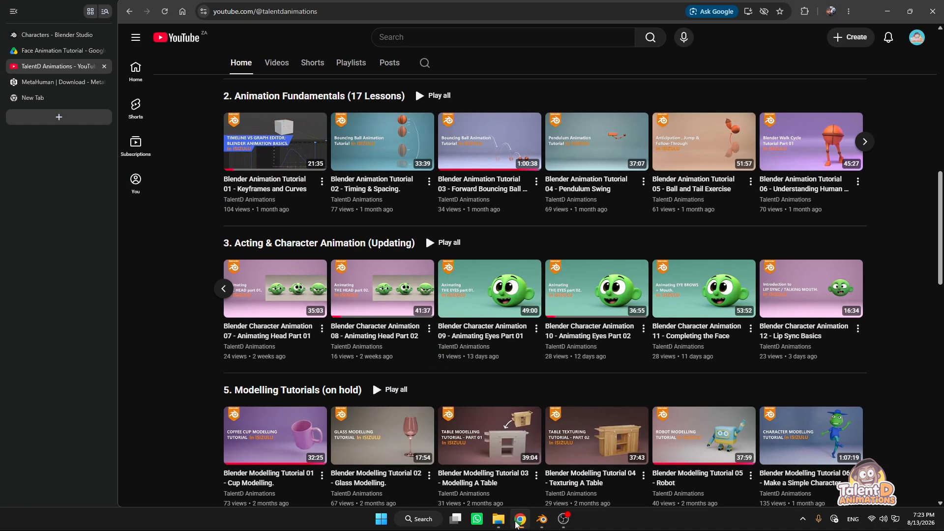
click(69, 51)
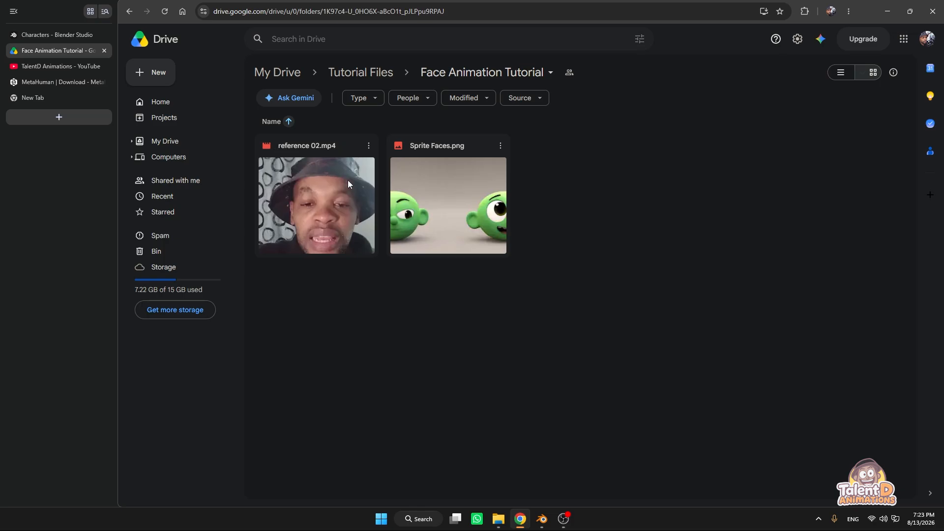
click(369, 146)
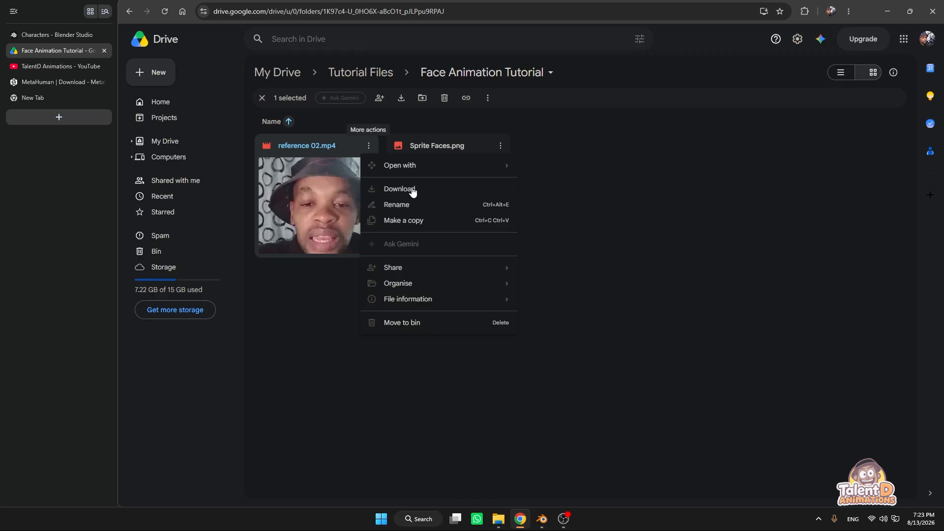
click(887, 11)
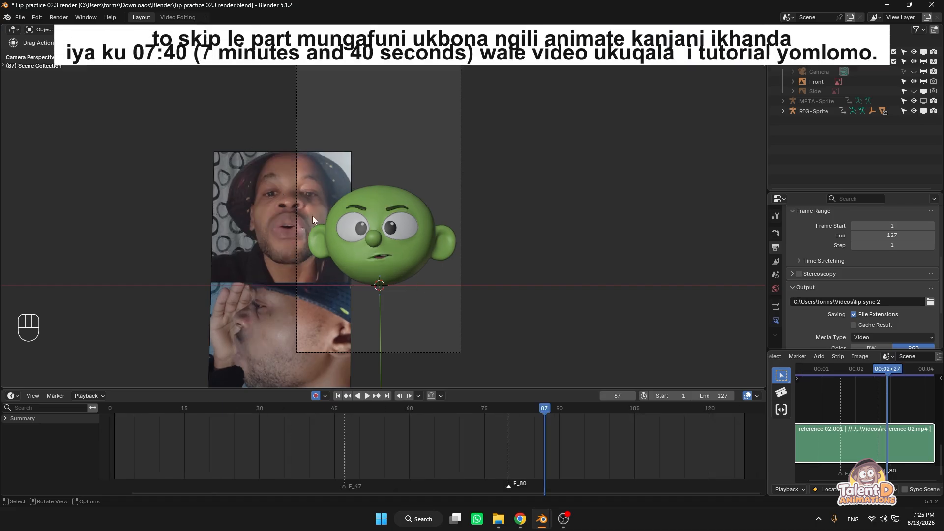
Compare the green head's motion with the Front reference video by scrubbing and playing the animation from the start
scroll(306, 195, down, 1)
scroll(320, 446, down, 2)
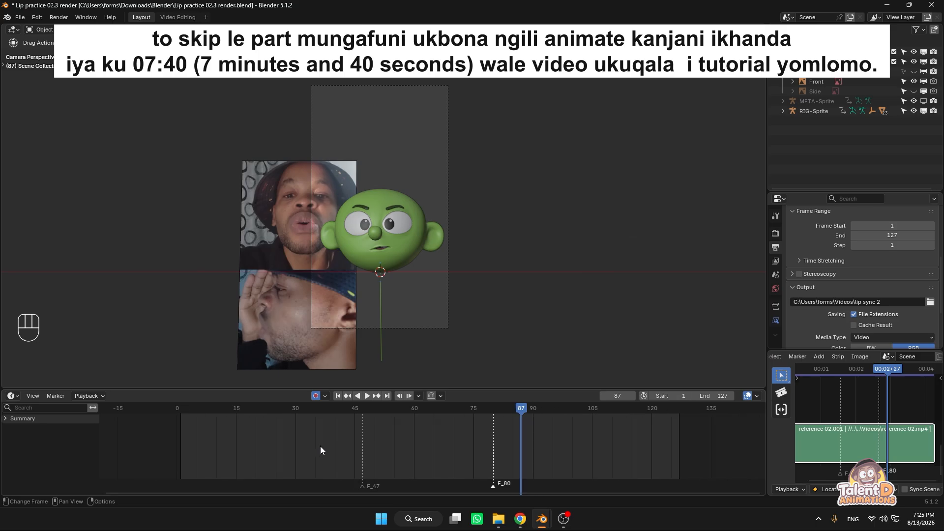
click(203, 409)
scroll(271, 243, up, 4)
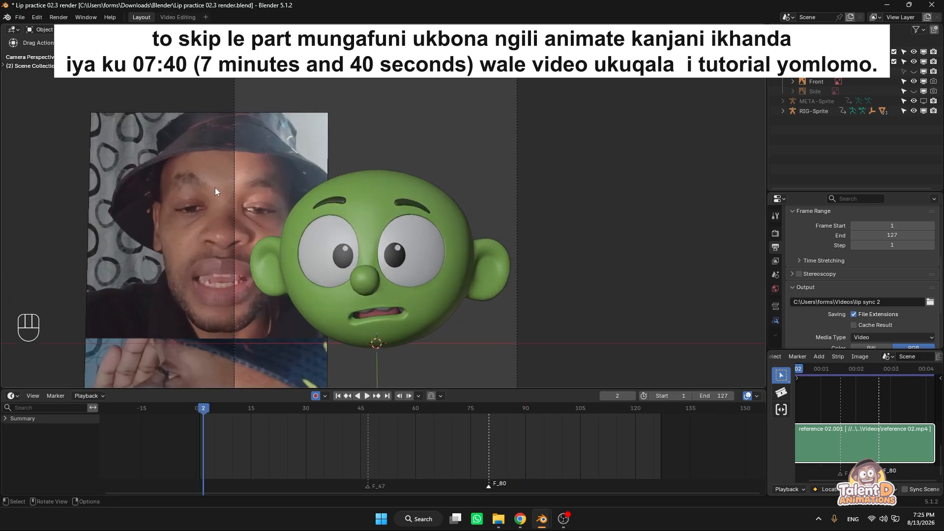
shift+middle_drag(448, 256, 644, 228)
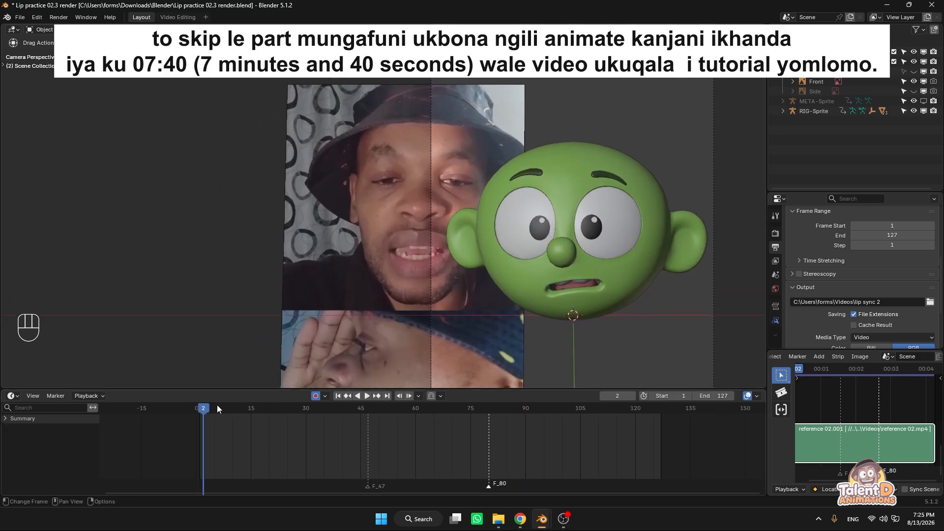
click(200, 410)
drag(200, 413, 643, 448)
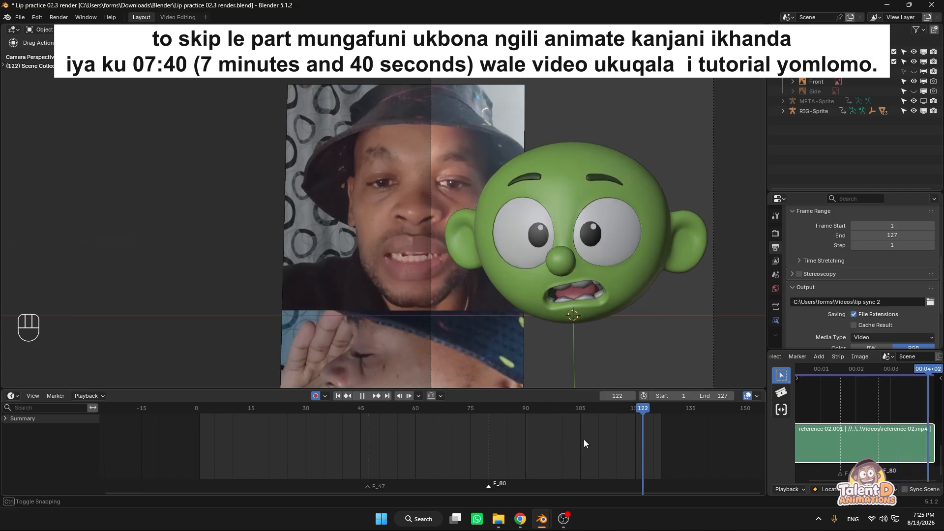
drag(584, 443, 211, 394)
key(space)
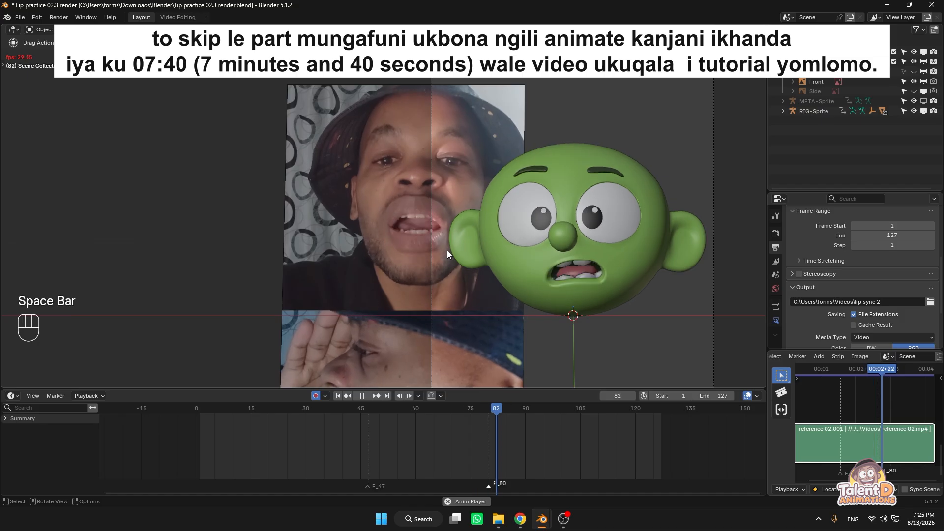
key(space)
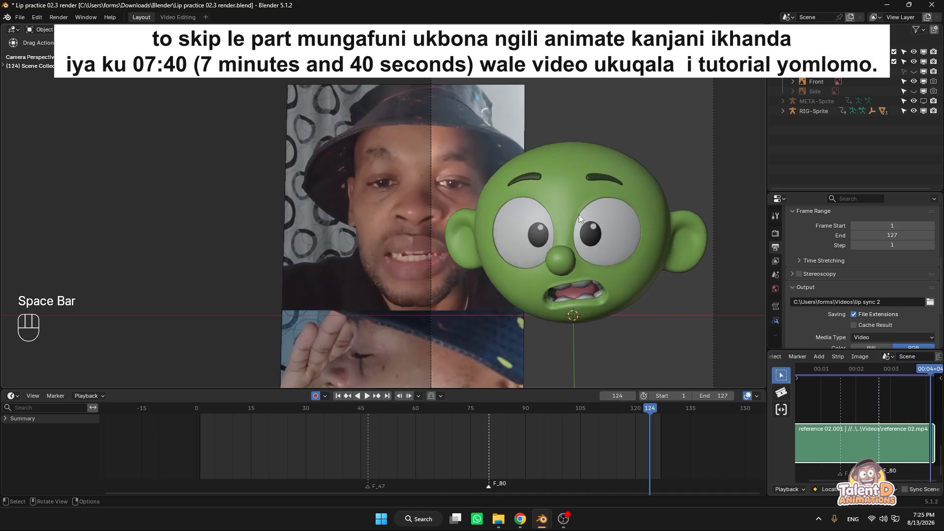
Examine the FK-Head X Euler Rotation curve against the head pose and reference at frames 8, 11 and 28
click(556, 171)
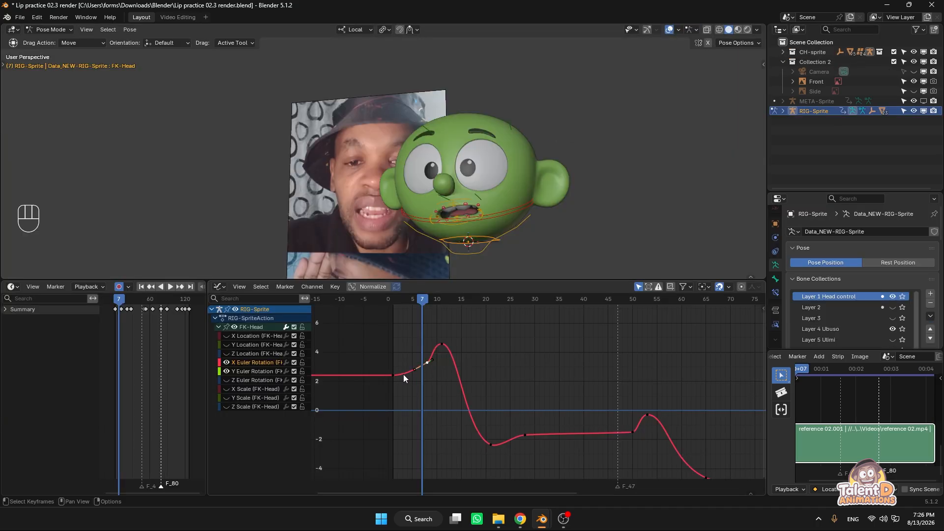
key(space)
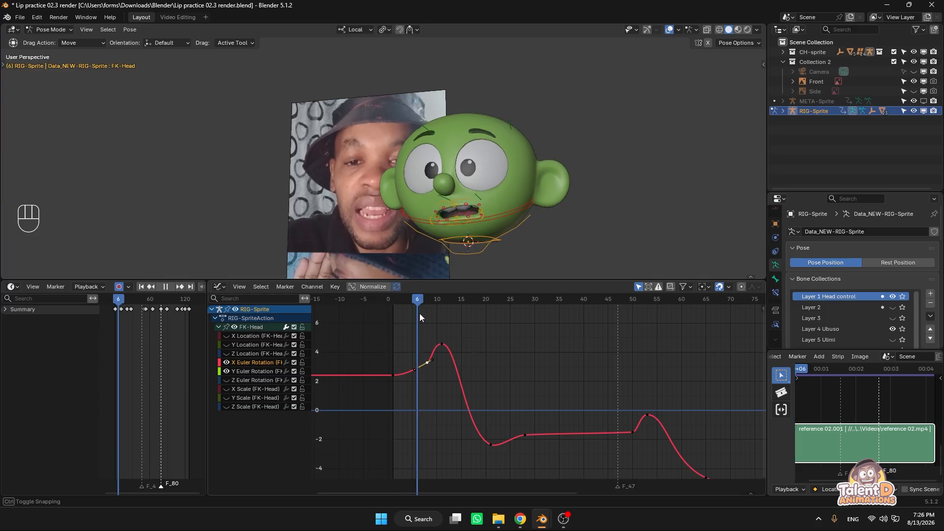
key(space)
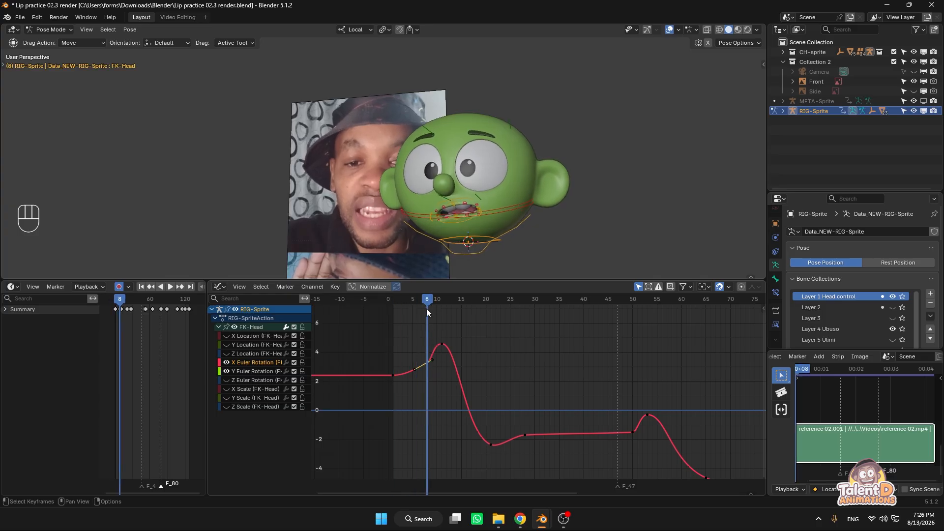
click(524, 300)
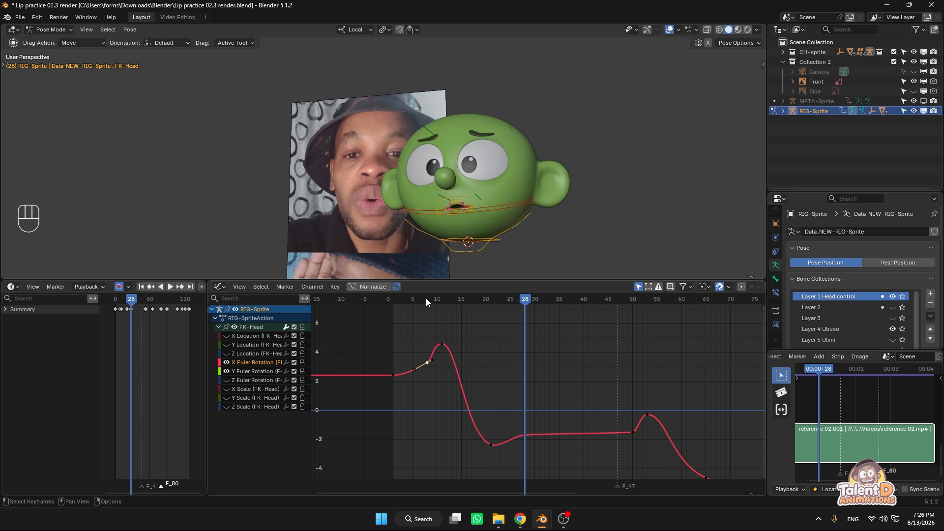
click(426, 299)
click(524, 298)
drag(432, 302, 444, 305)
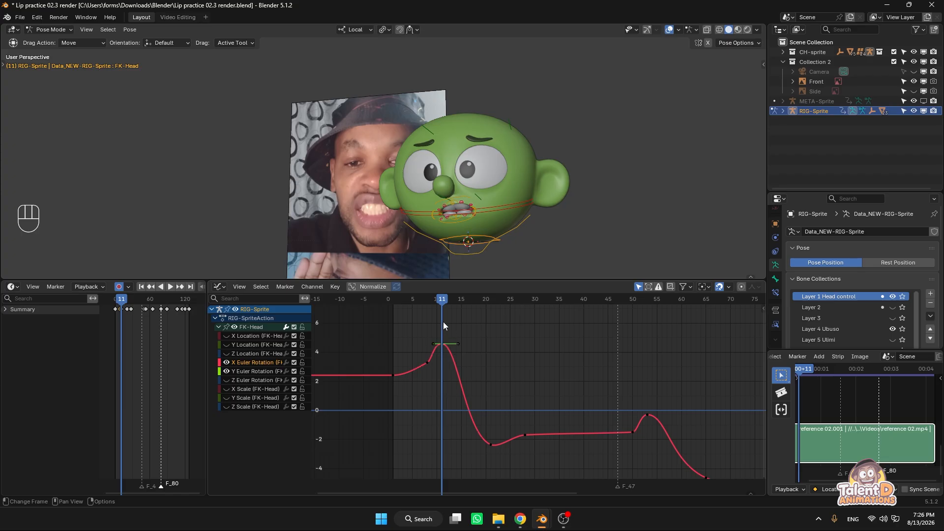
click(430, 307)
Inspect the head's tilt from the side between frames 11 and 28, picking its X rotation key at frame 21
middle_drag(497, 193, 429, 146)
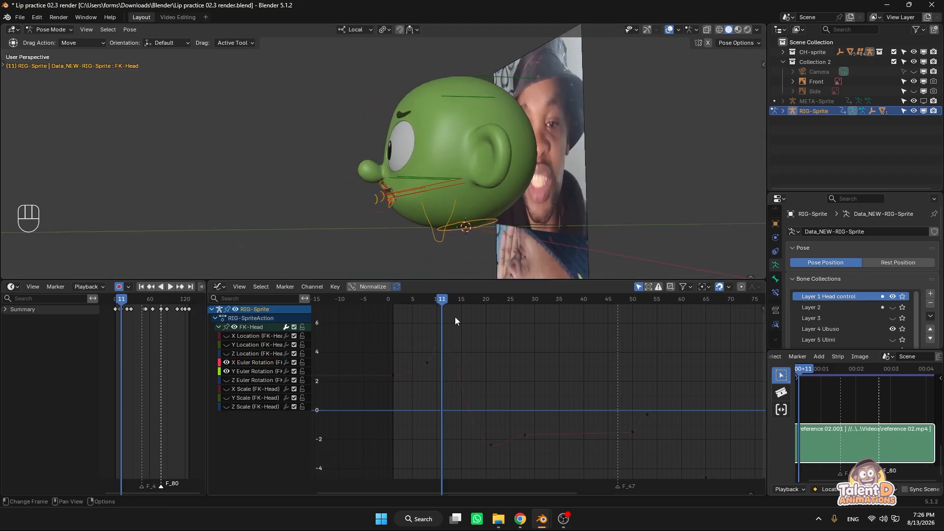
drag(438, 298, 491, 314)
click(466, 232)
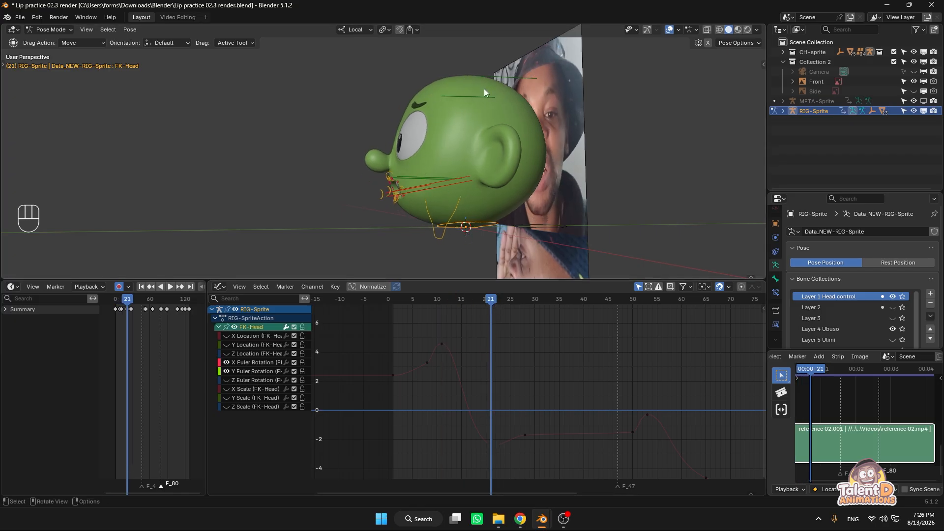
click(489, 444)
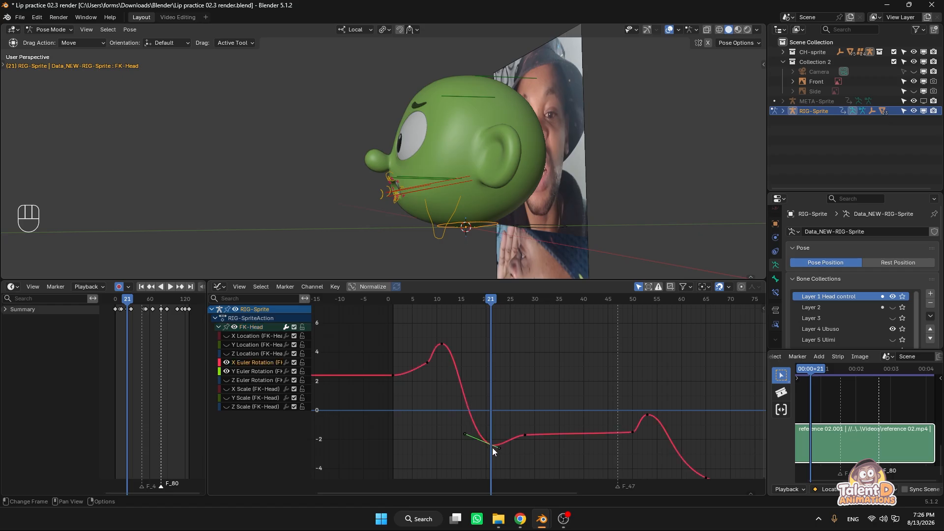
drag(493, 303, 526, 305)
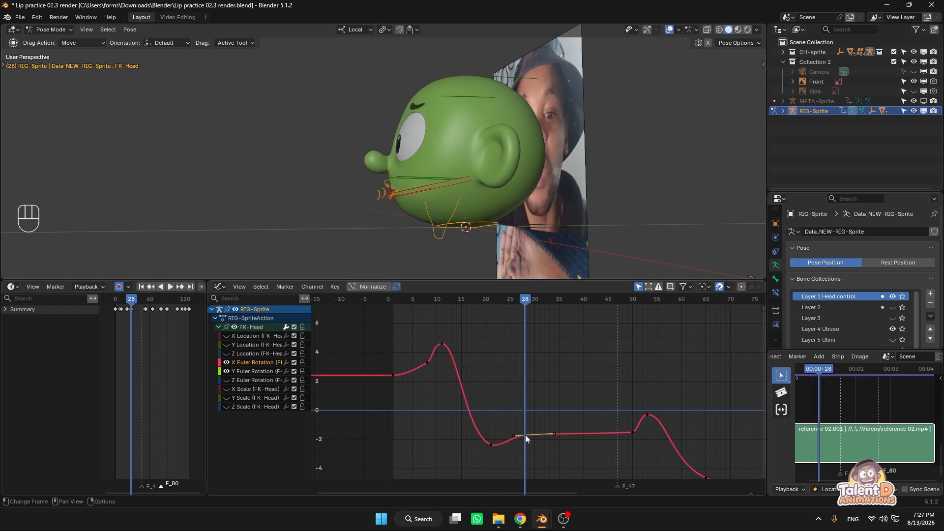
Play the head animation from its first frames in the side view to check the timing of the head tilt
drag(427, 301, 392, 299)
key(space)
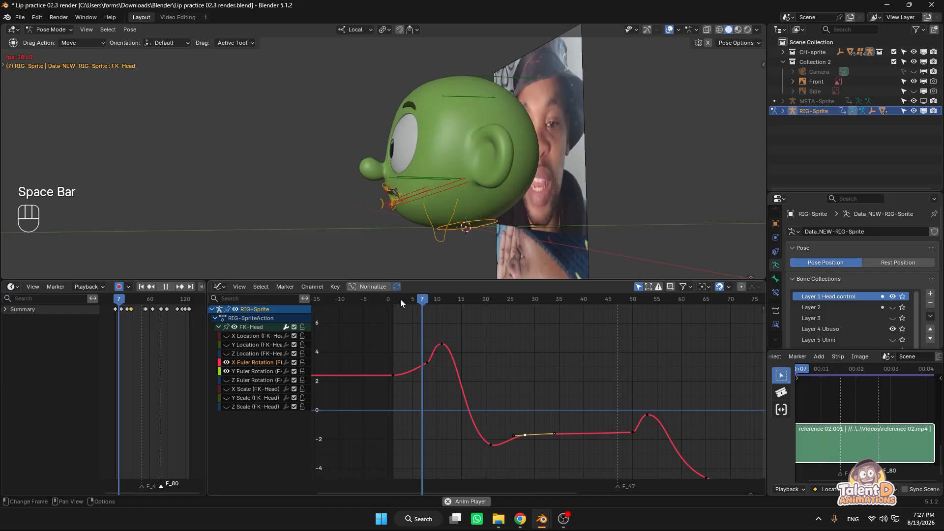
key(space)
key(space)
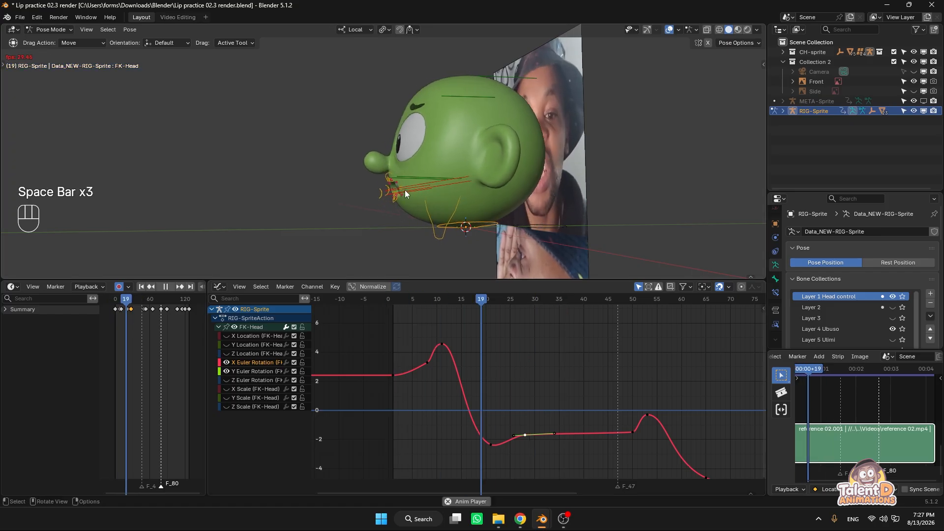
key(space)
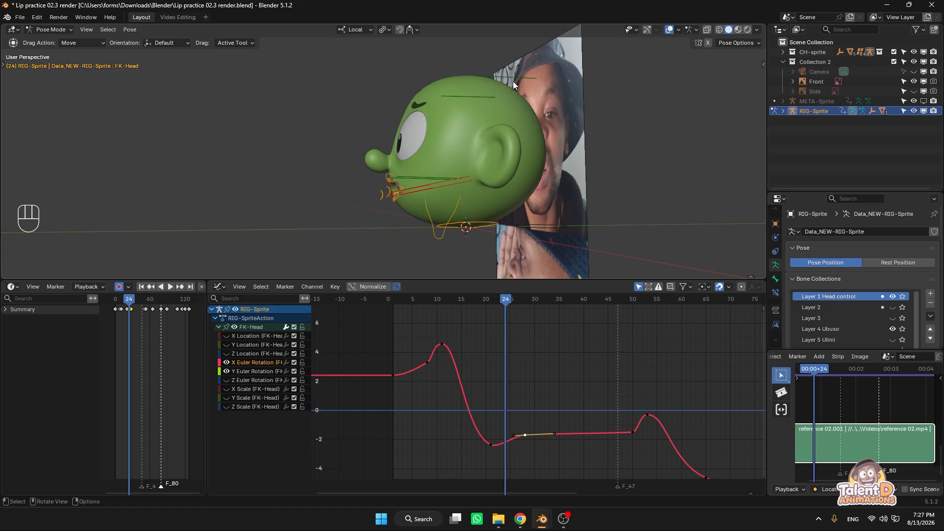
drag(418, 302, 399, 302)
Examine the FK-Head X Euler Rotation curve between frames 28 and 50 against the head pose, picking its keys
drag(458, 302, 365, 364)
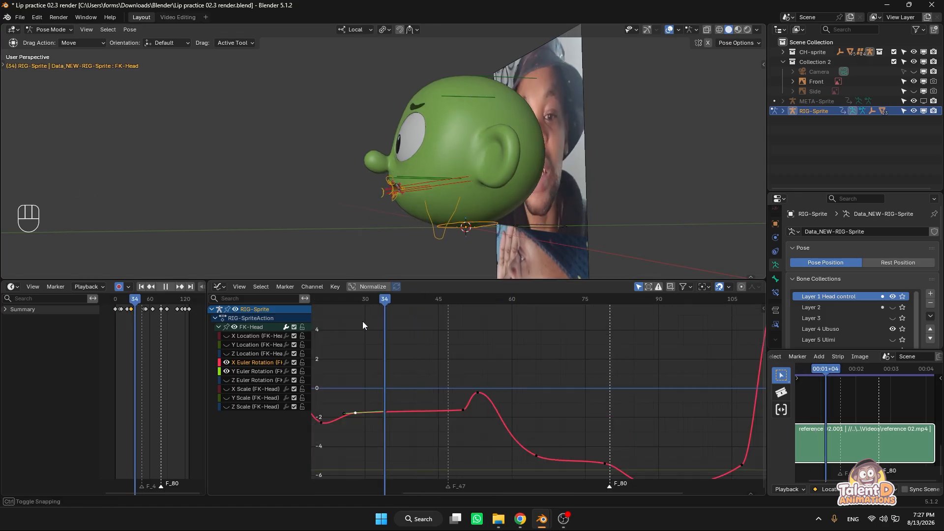
key(space)
click(353, 415)
middle_drag(367, 406, 436, 416)
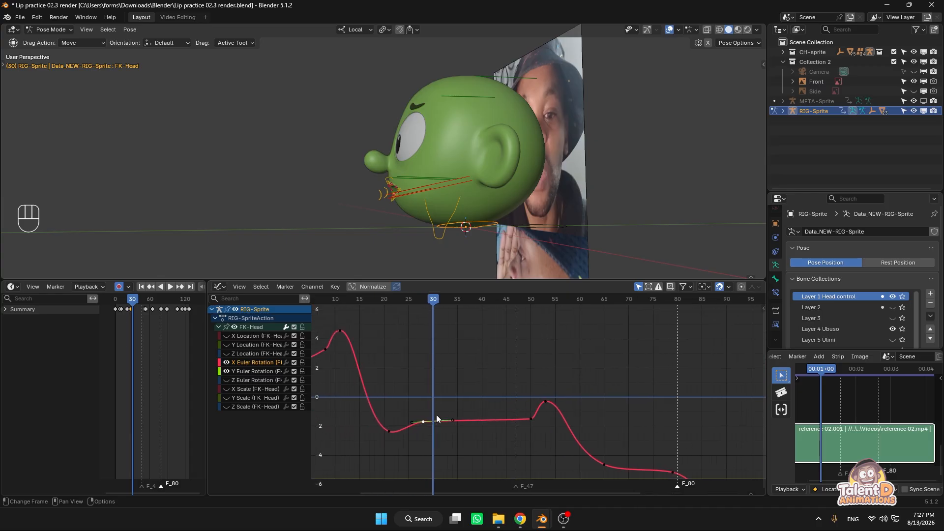
click(441, 305)
drag(429, 300, 527, 312)
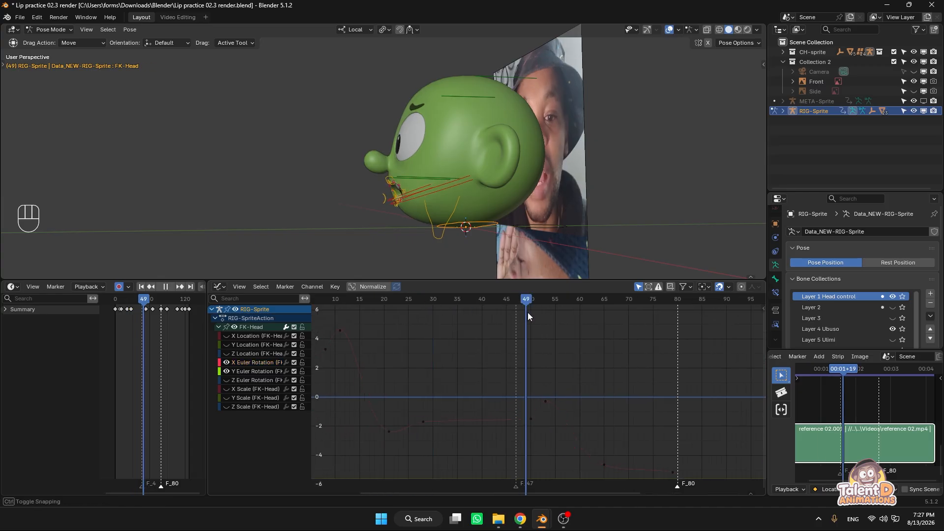
click(527, 421)
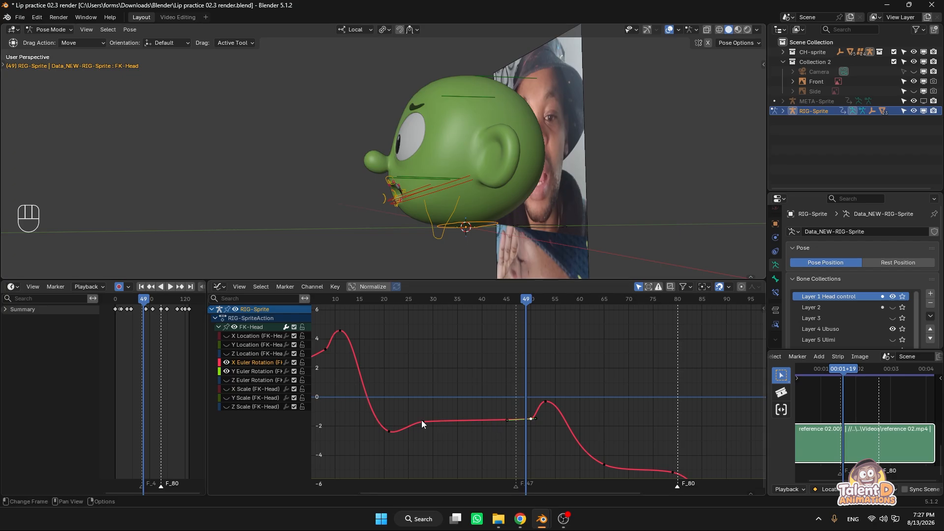
drag(530, 419, 531, 419)
Scrub repeatedly between frames 50 and 65 to compare the head's side-view tilt with its X rotation curve
drag(507, 302, 547, 356)
middle_drag(535, 372, 437, 349)
click(506, 302)
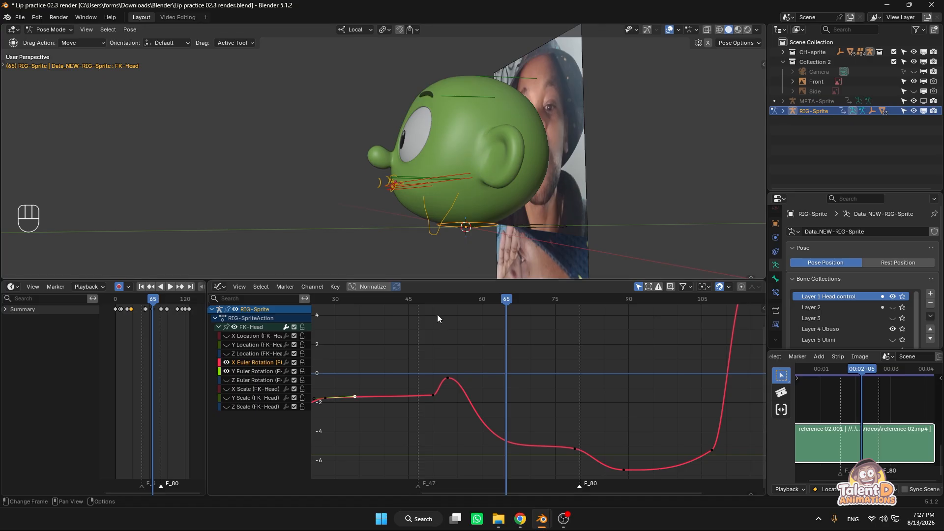
click(432, 299)
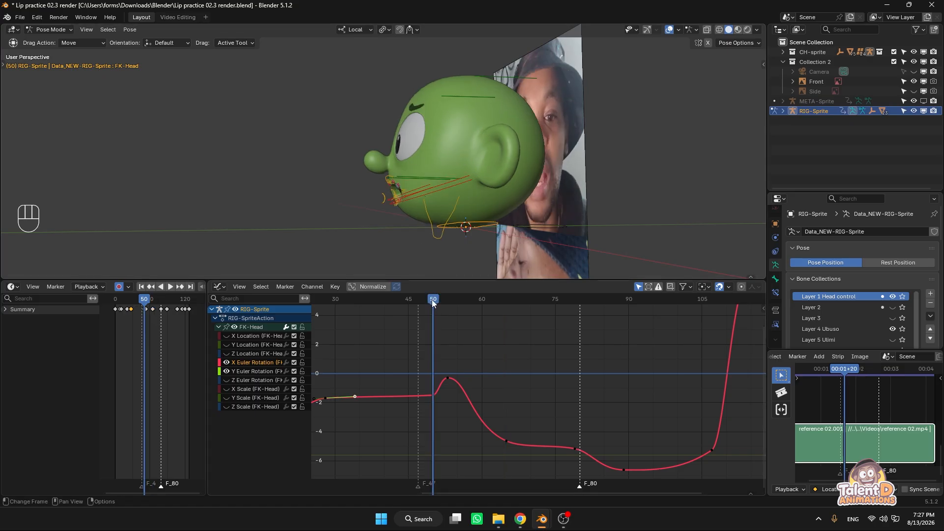
drag(433, 300, 501, 300)
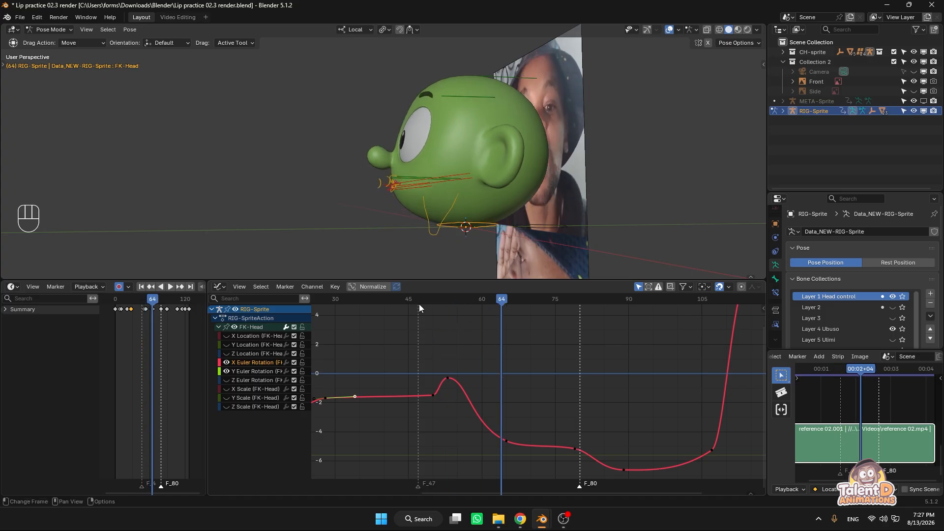
drag(418, 300, 427, 302)
drag(438, 301, 511, 315)
Play the animation past the F_47 marker to check the timing of the head movement
key(space)
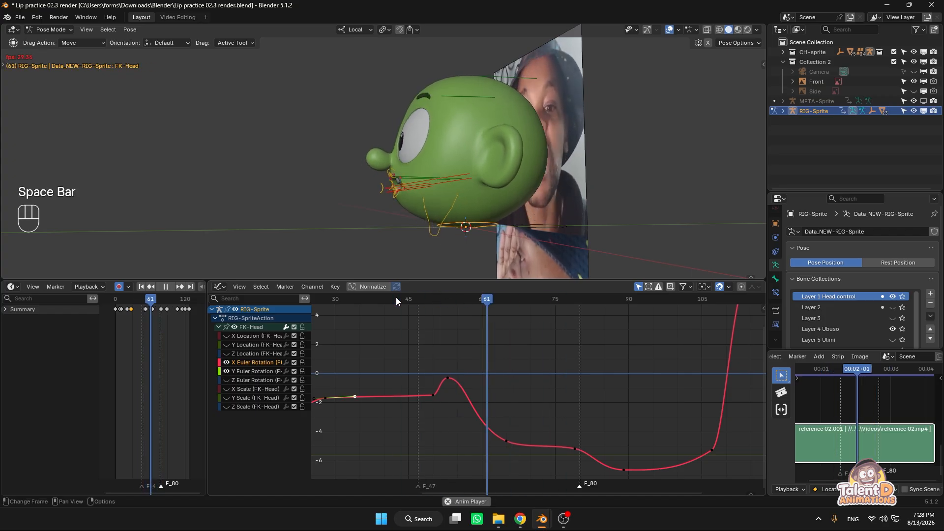
key(space)
key(space)
key(space)
Scrub through frame 87 to frame 107 to follow the head tilt after the F_80 marker
drag(410, 300, 486, 308)
ctrl+scroll(450, 322, right, 1)
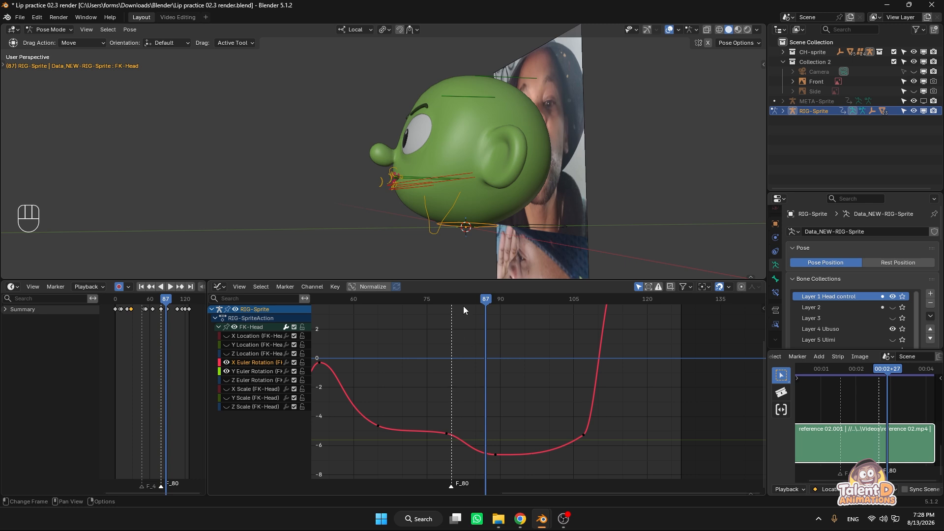
drag(463, 306, 584, 329)
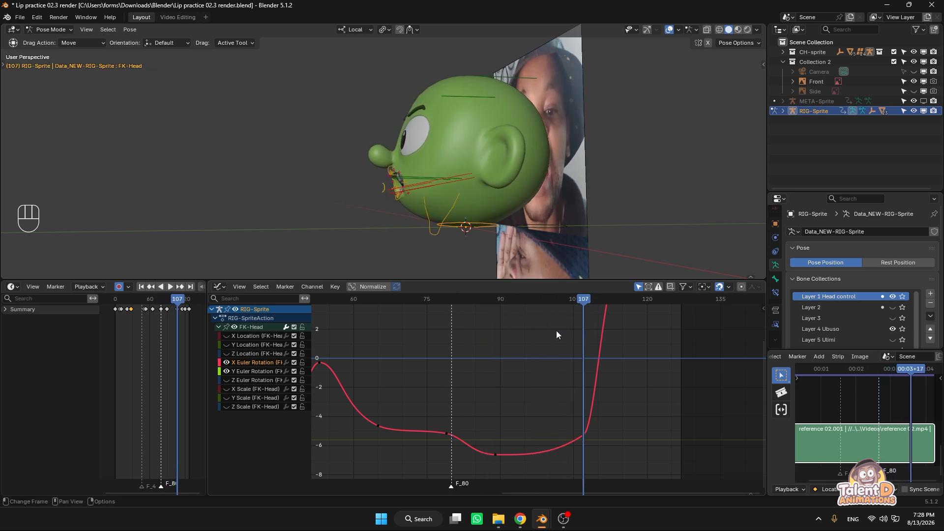
Compare the head with the reference between frames 107 and 120, selecting the X rotation key at frame 115
middle_drag(541, 333, 471, 388)
ctrl+middle_drag(533, 336, 520, 362)
middle_drag(371, 129, 453, 164)
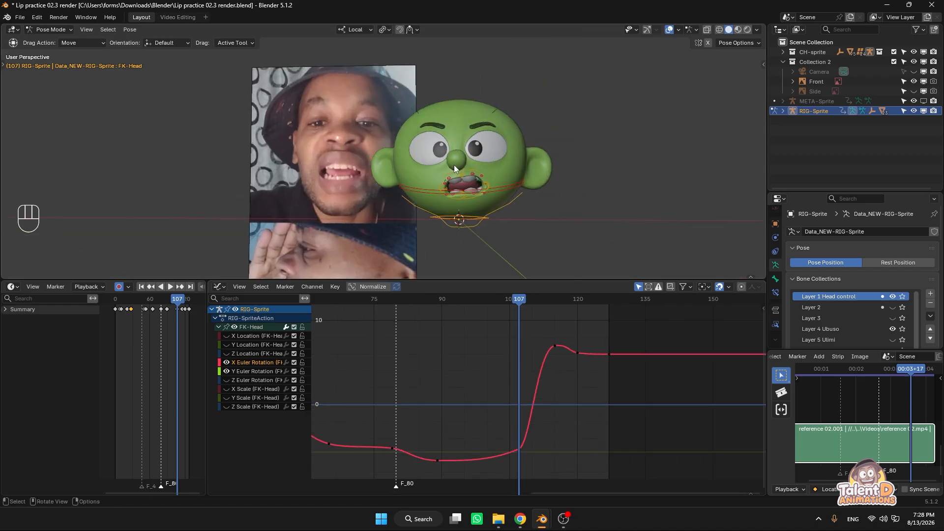
drag(521, 301, 578, 318)
scroll(550, 356, up, 2)
click(559, 332)
drag(577, 316, 559, 315)
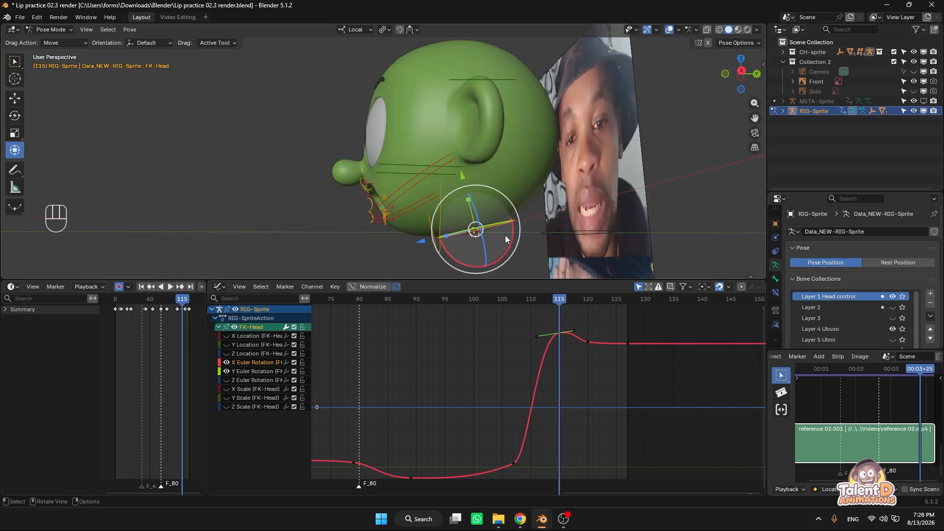
Try rotating the FK-Head control further at frame 115, and undo the rotation
drag(505, 236, 502, 212)
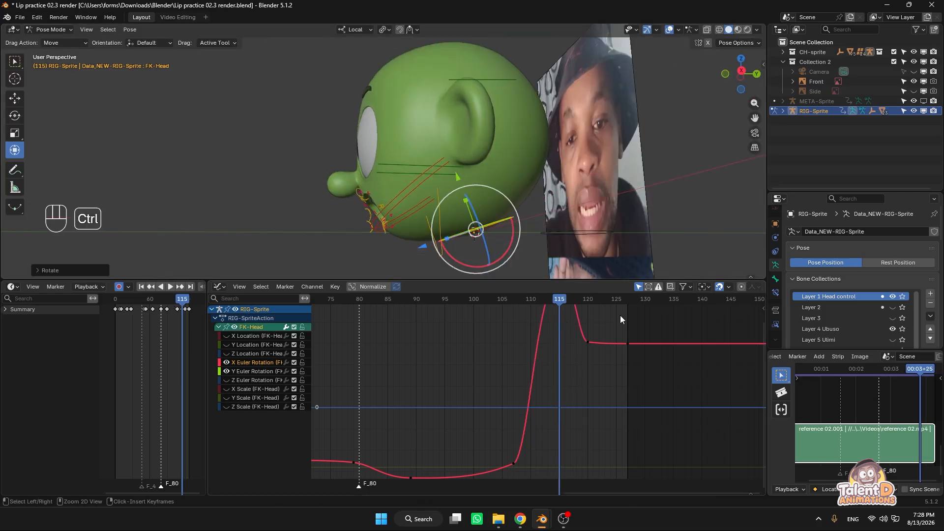
key(ctrl+shift+z)
key(ctrl+z)
Play the head animation from frame 99 to check the final tilt around frame 115
click(476, 299)
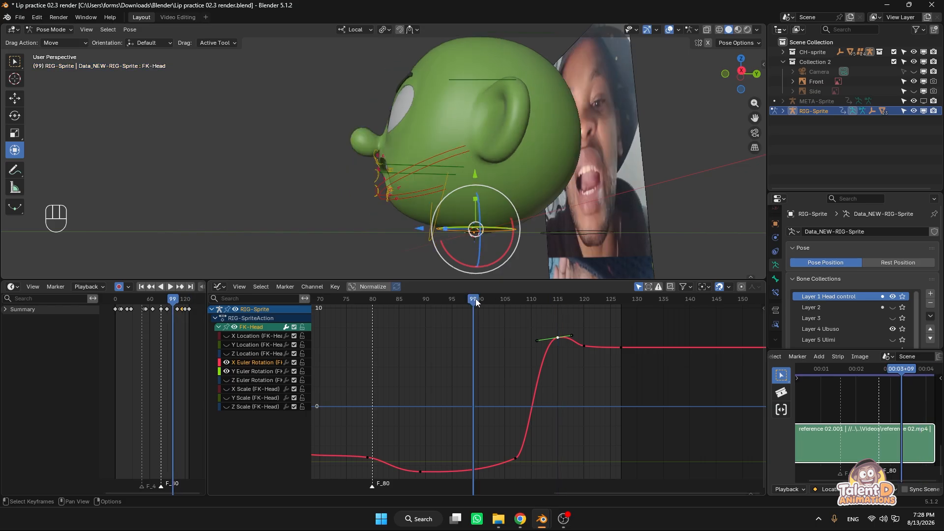
key(space)
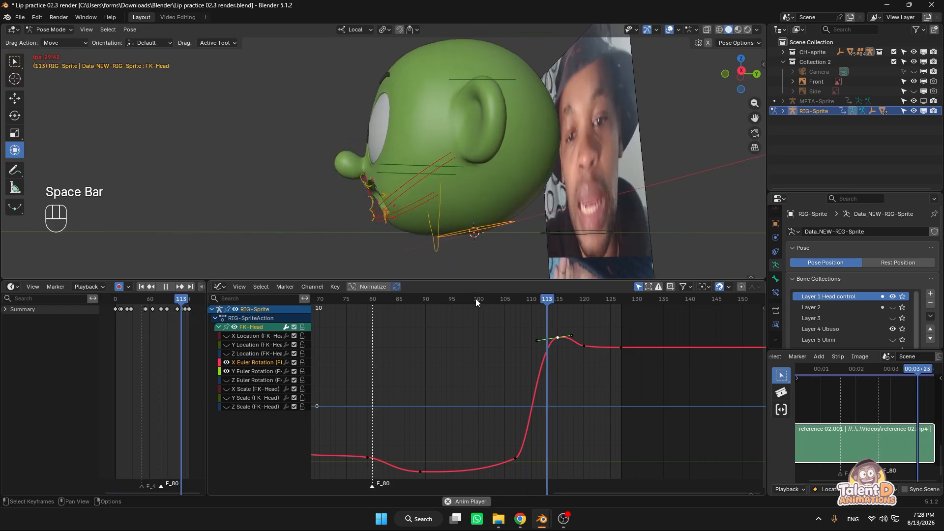
key(ctrl+z)
Reveal all hidden rig controls and select the MSTR-Head_Top control to show its animation curves
key(alt+h)
click(447, 126)
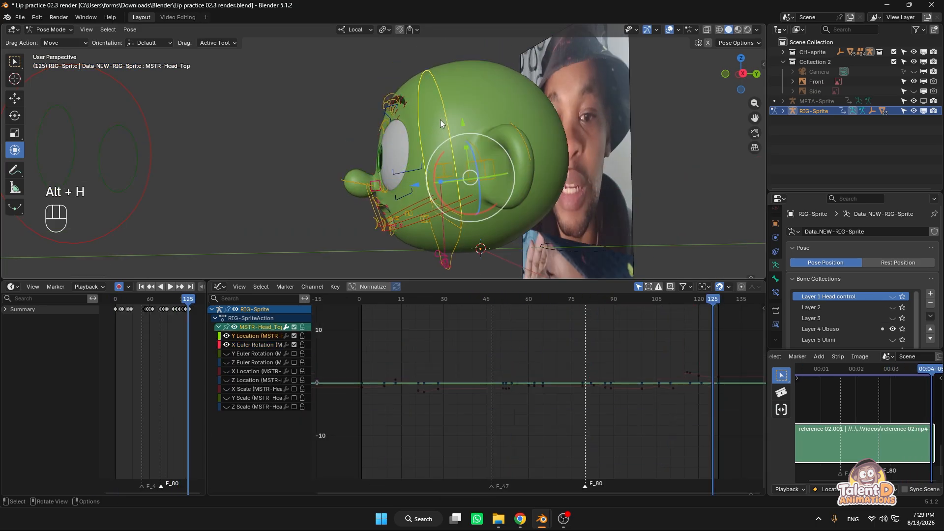
mouse_move(440, 119)
middle_down()
mouse_move(497, 160)
mouse_move(427, 131)
middle_up()
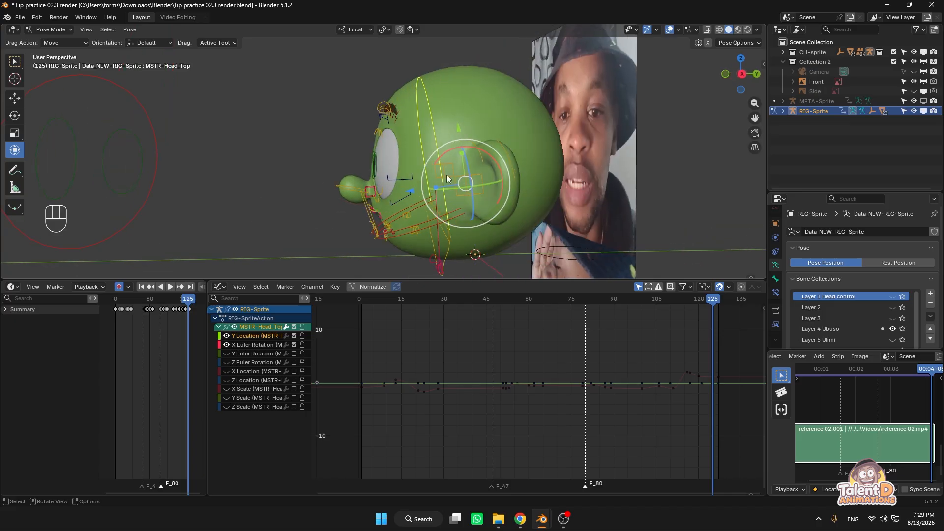
scroll(424, 342, up, 3)
middle_drag(392, 334, 463, 339)
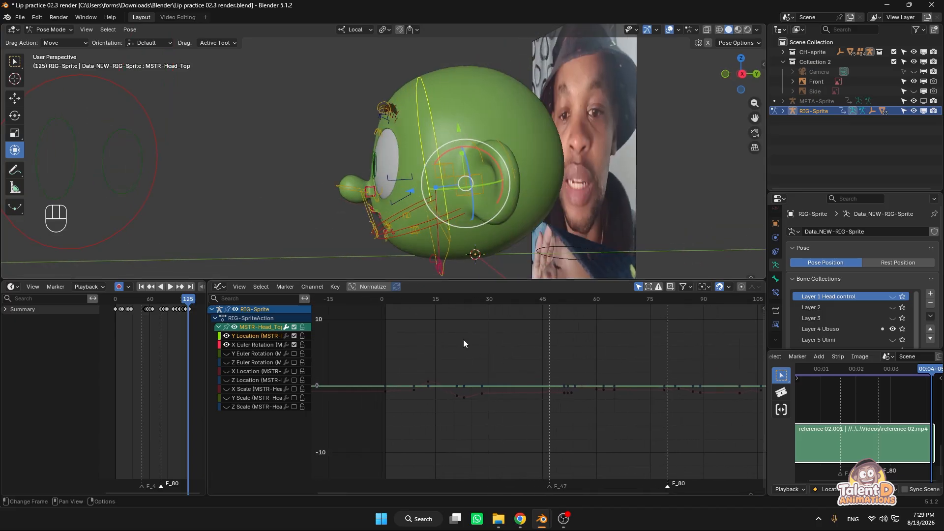
Examine the MSTR-Head_Top deformation at frames 12 and 22 from angled and side views, scrubbing onward past the F_47 marker
drag(414, 298, 424, 299)
drag(458, 148, 456, 150)
middle_drag(457, 150, 471, 137)
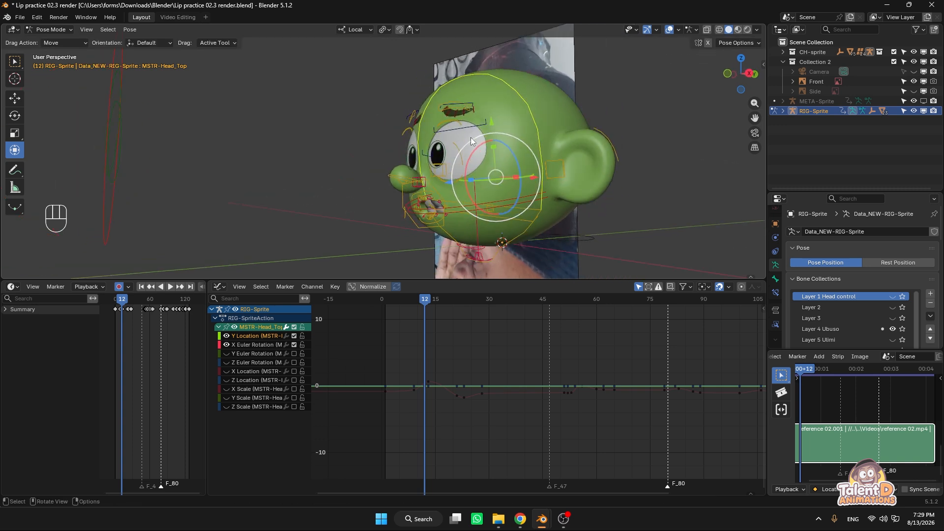
mouse_move(480, 145)
shift+mouse_down()
mouse_move(489, 137)
mouse_move(471, 157)
shift+mouse_up()
drag(426, 305, 461, 302)
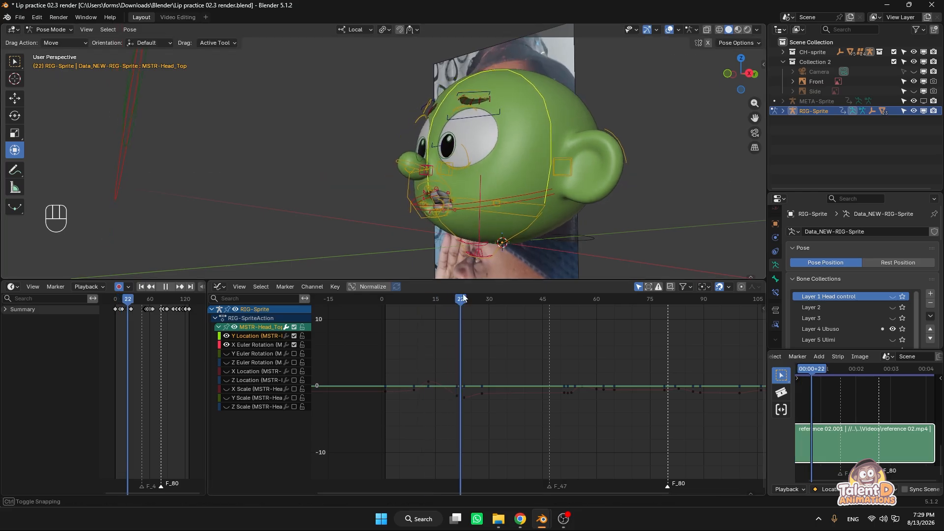
middle_drag(496, 162, 417, 136)
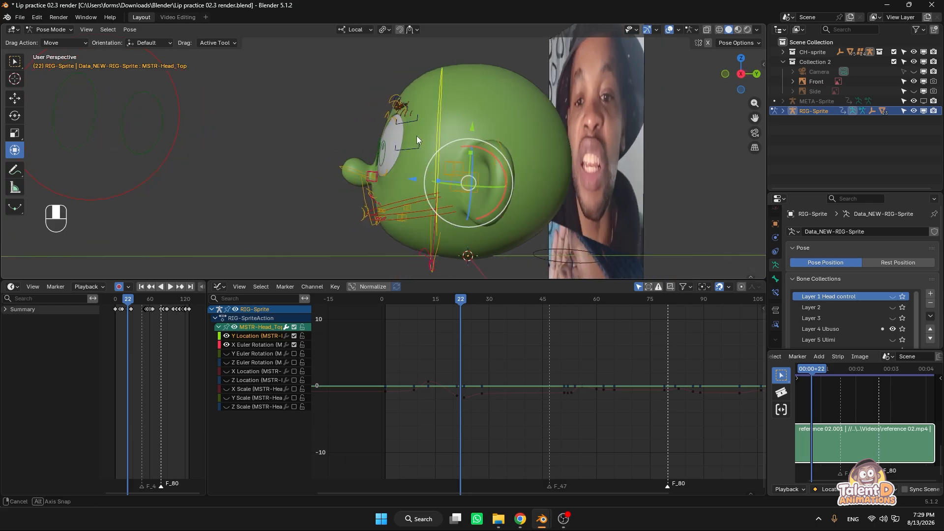
drag(461, 298, 557, 323)
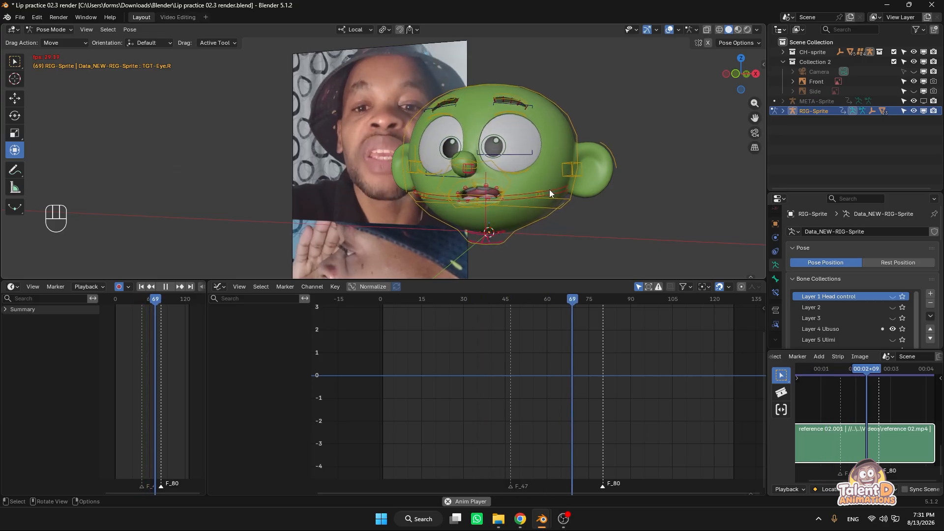
Stop playback at frame 70 and inspect the face and eyes from the side and the front
key(space)
middle_drag(491, 199, 464, 225)
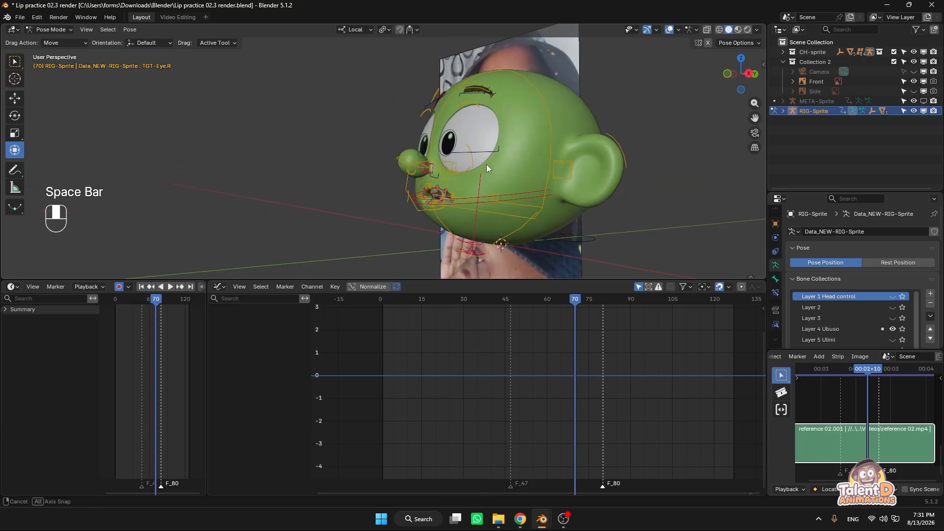
mouse_move(485, 164)
middle_down()
mouse_move(483, 132)
mouse_move(491, 155)
middle_up()
scroll(531, 154, up, 2)
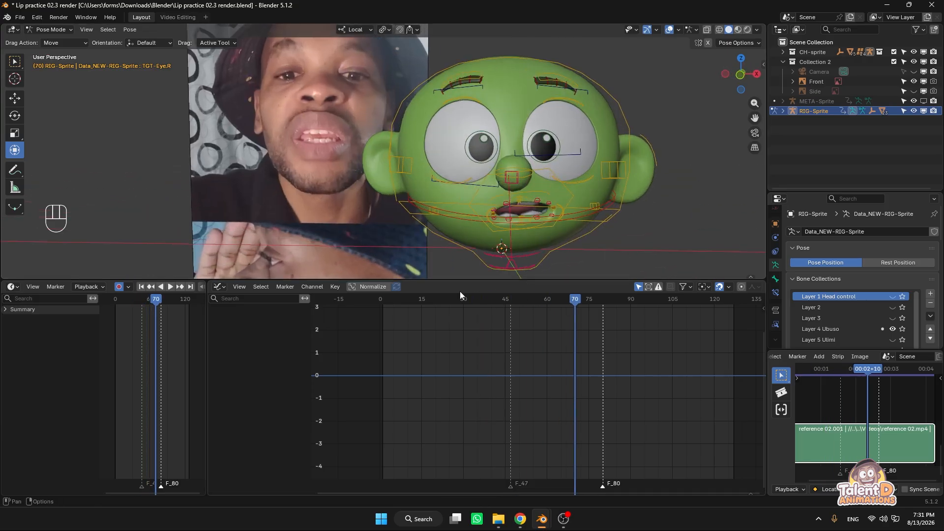
Play the full face animation from the first frames beside the Front reference to review the eyes and brows
click(388, 299)
middle_drag(556, 170, 485, 181)
middle_drag(491, 131, 467, 143)
key(space)
scroll(529, 181, down, 2)
scroll(477, 167, up, 3)
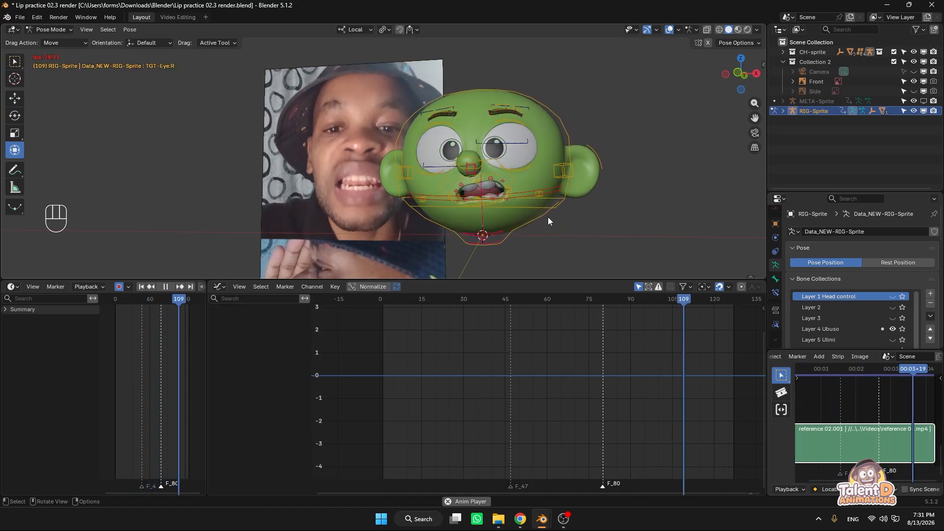
key(space)
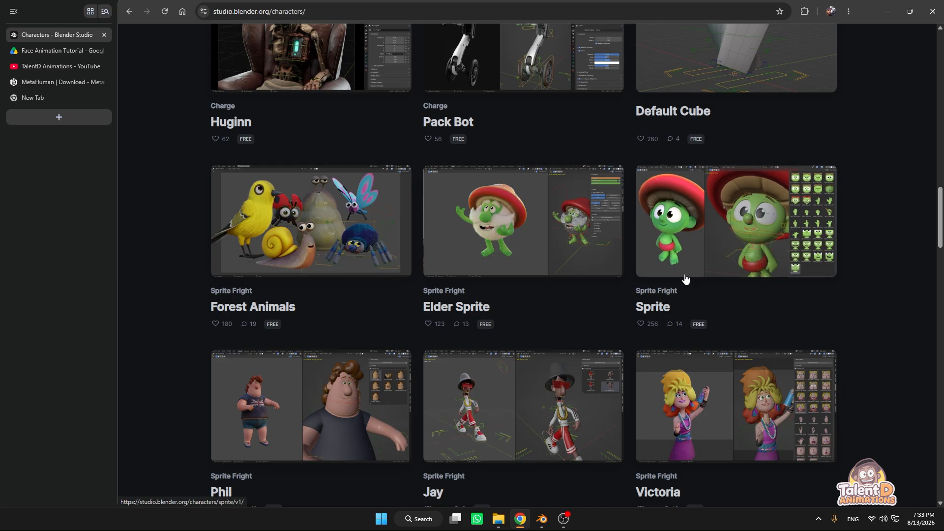
Show the TalentD Animations YouTube channel alongside the Blender Studio characters page, pointing out the Character Preparation lesson
click(57, 68)
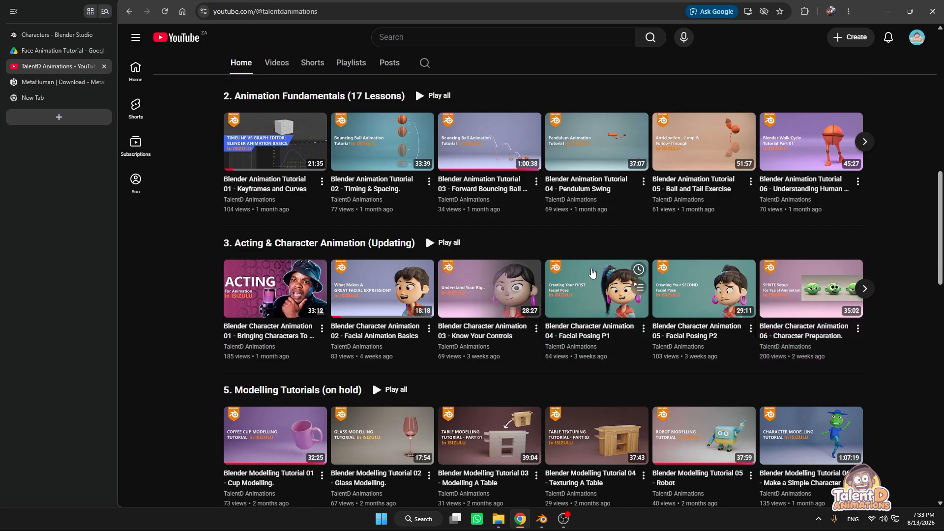
mouse_move(825, 321)
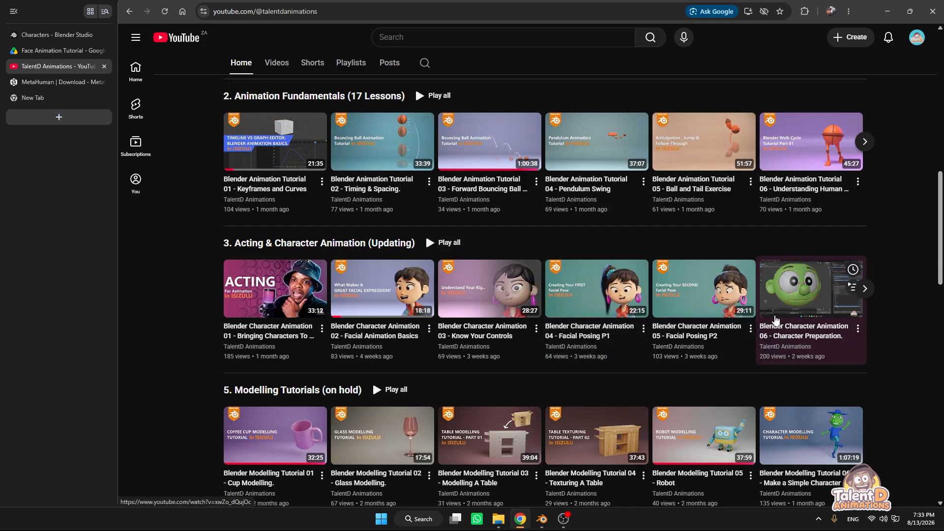
click(49, 35)
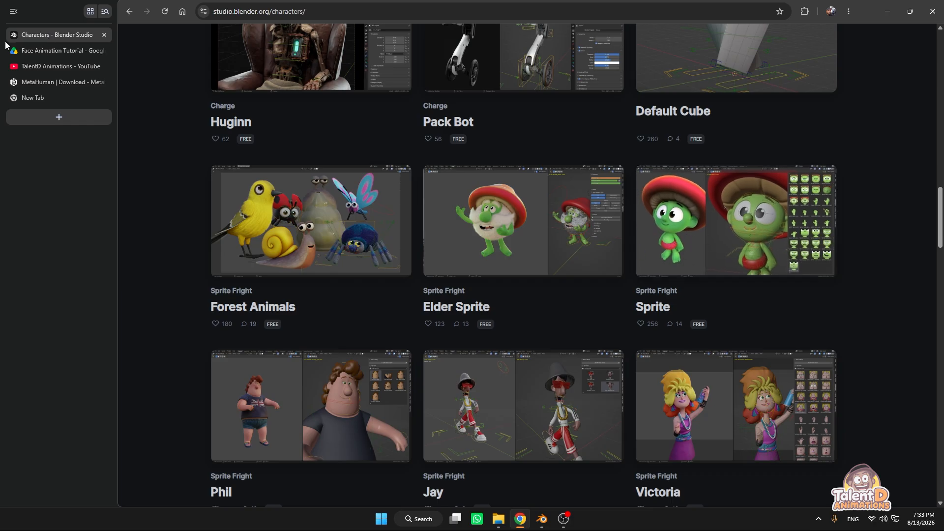
click(53, 68)
mouse_move(805, 307)
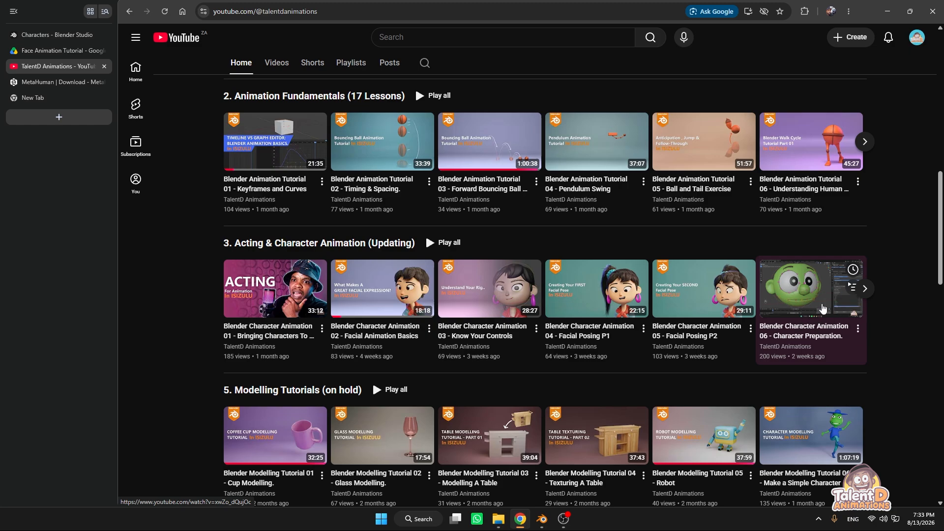
Browse the Acting & Character Animation lessons, return to the Blender Studio characters page and minimize the browser
click(865, 288)
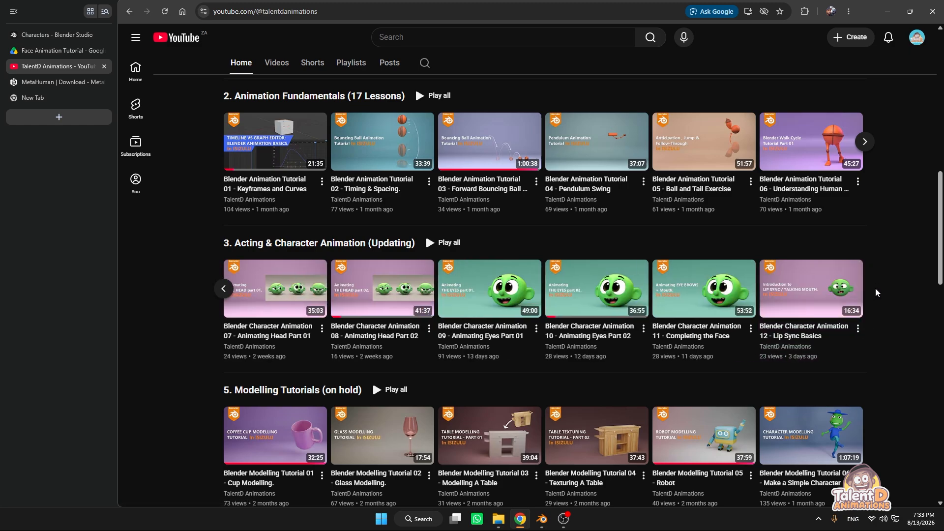
click(224, 289)
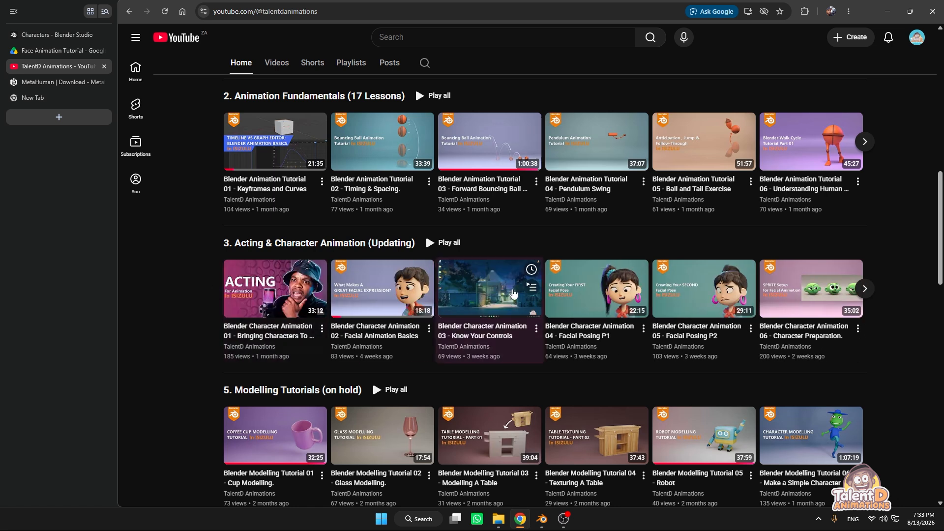
mouse_move(784, 354)
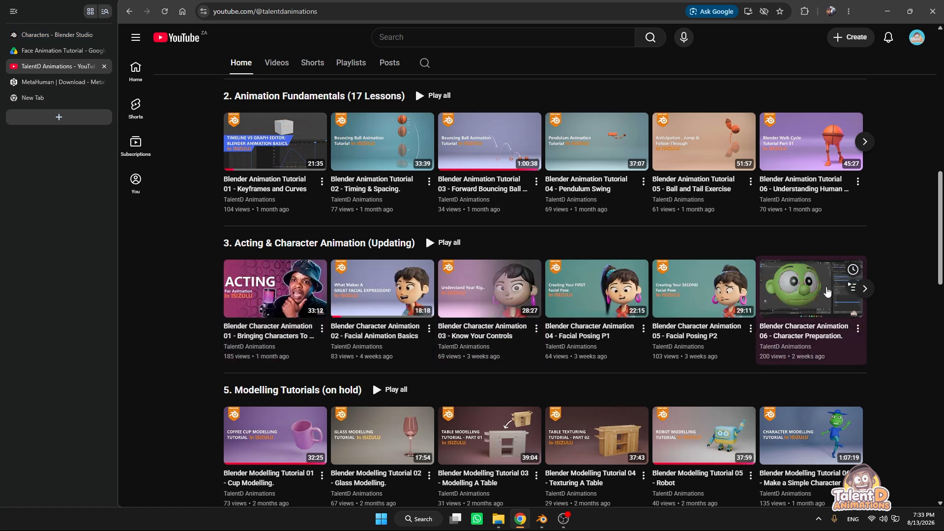
click(46, 35)
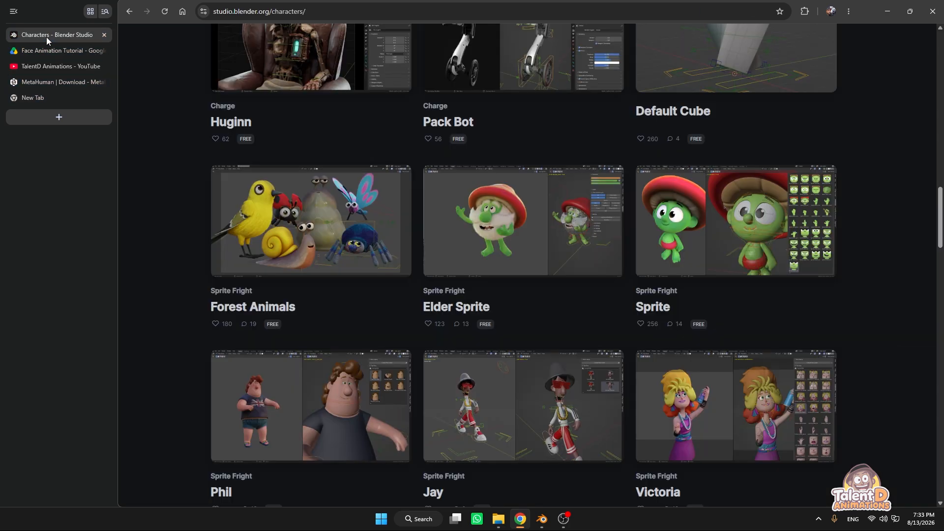
click(887, 10)
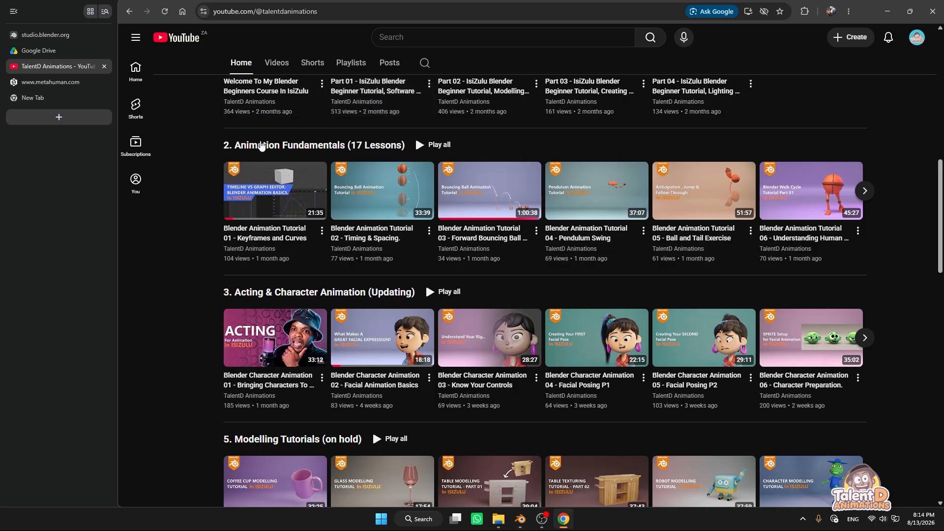
Browse the Beginner Tutorials, Animation Fundamentals and Acting & Character Animation lessons on the channel, and switch back to Blender
scroll(196, 246, up, 4)
scroll(204, 268, down, 1)
scroll(204, 269, down, 1)
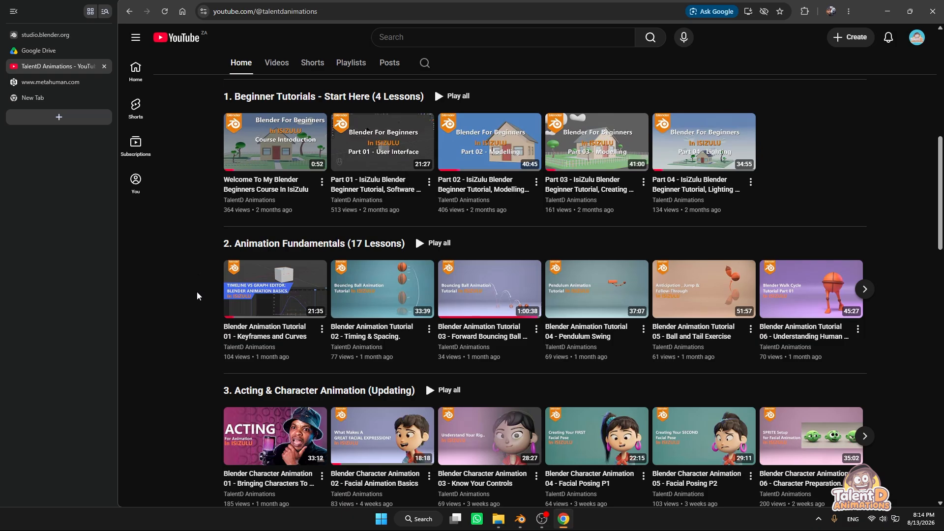
scroll(196, 256, down, 1)
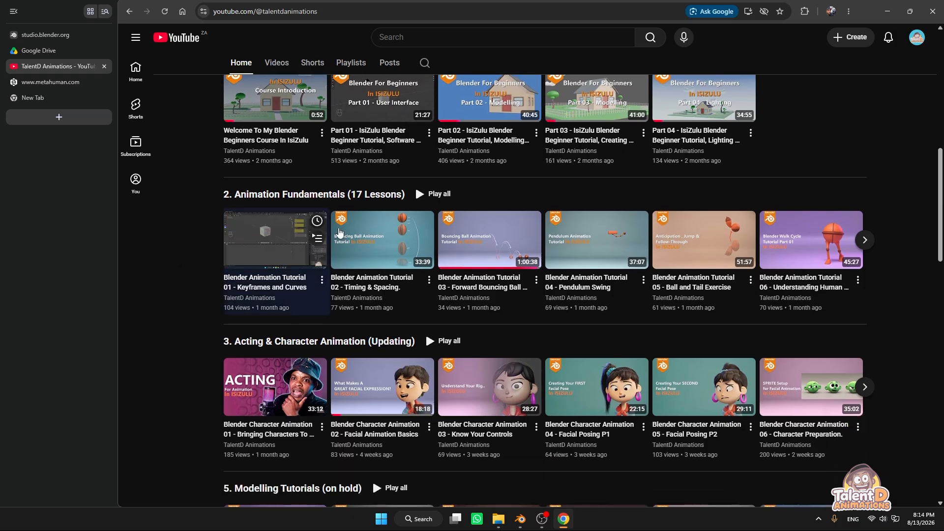
scroll(178, 246, down, 2)
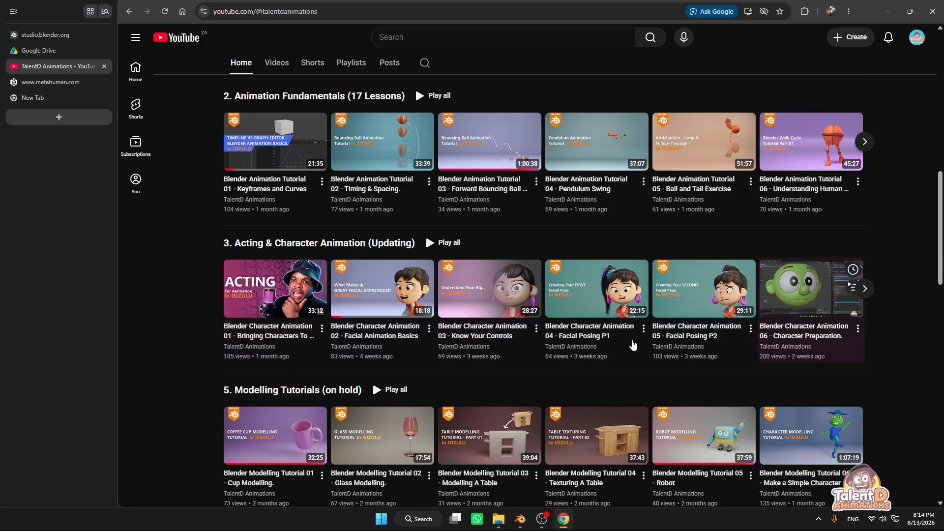
scroll(211, 319, up, 2)
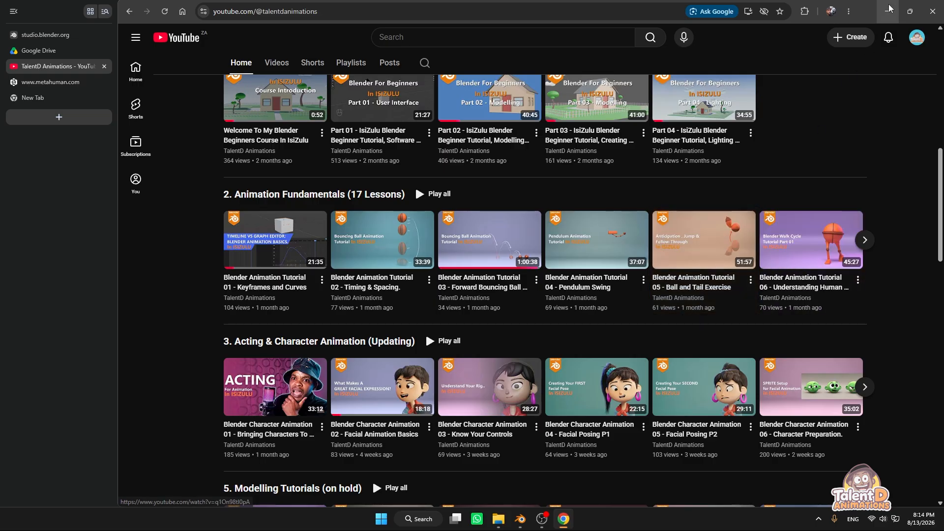
key(alt+Tab)
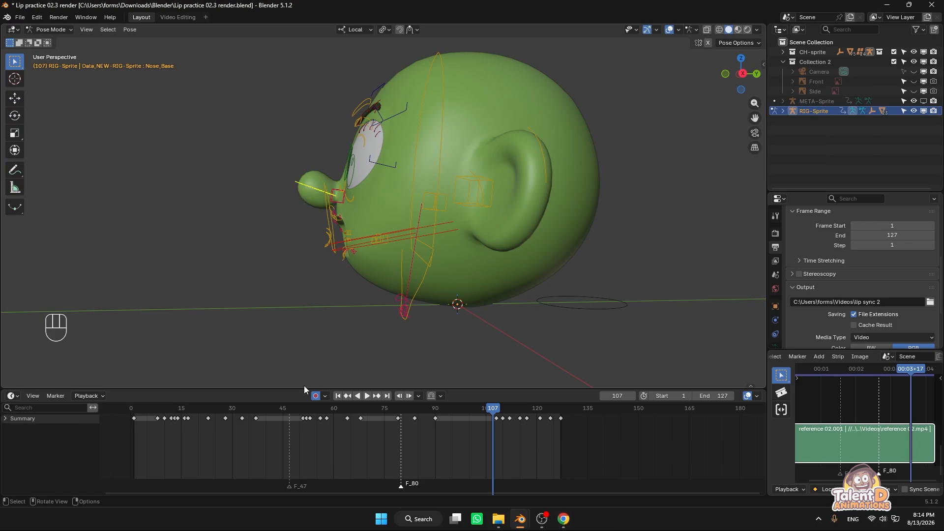
Play the head animation from around frame 10 in side view to examine the nose, stopping at frame 34
scroll(302, 223, up, 4)
scroll(388, 204, down, 3)
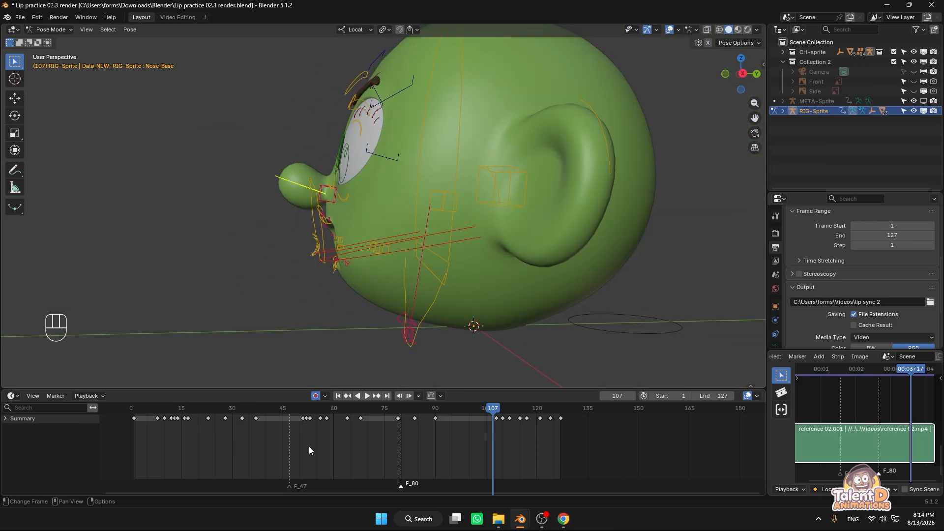
click(164, 411)
key(space)
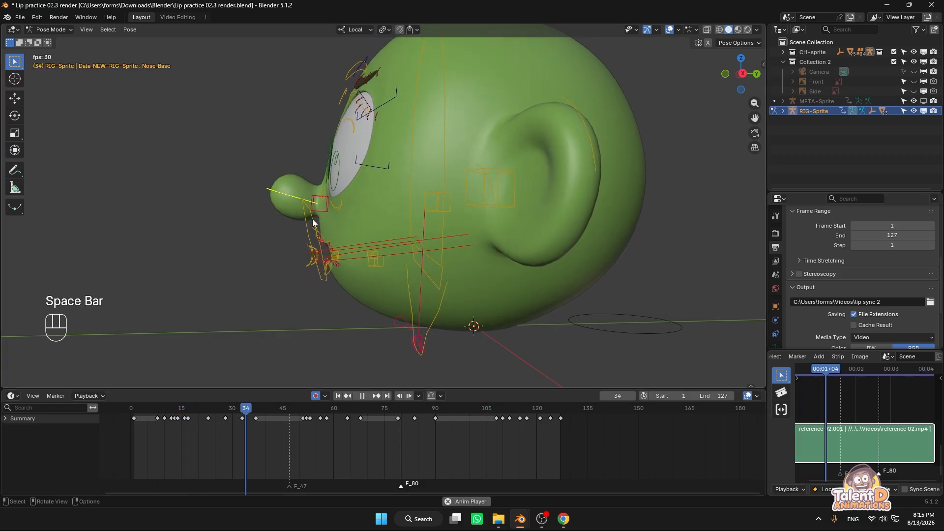
key(space)
Switch the timeline to the Graph Editor and enlarge it around the first frames of the nose's X Euler Rotation curve
middle_drag(204, 435, 320, 422)
scroll(284, 422, up, 2)
click(12, 396)
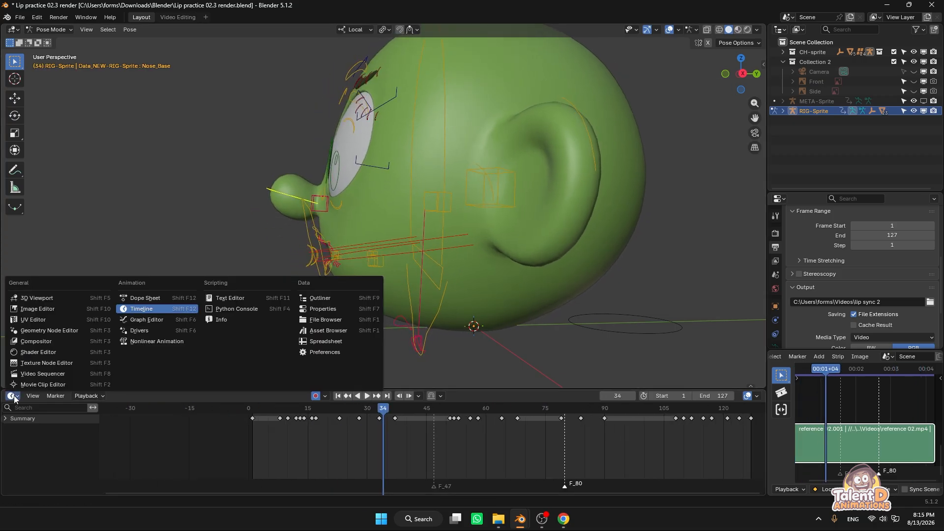
click(143, 320)
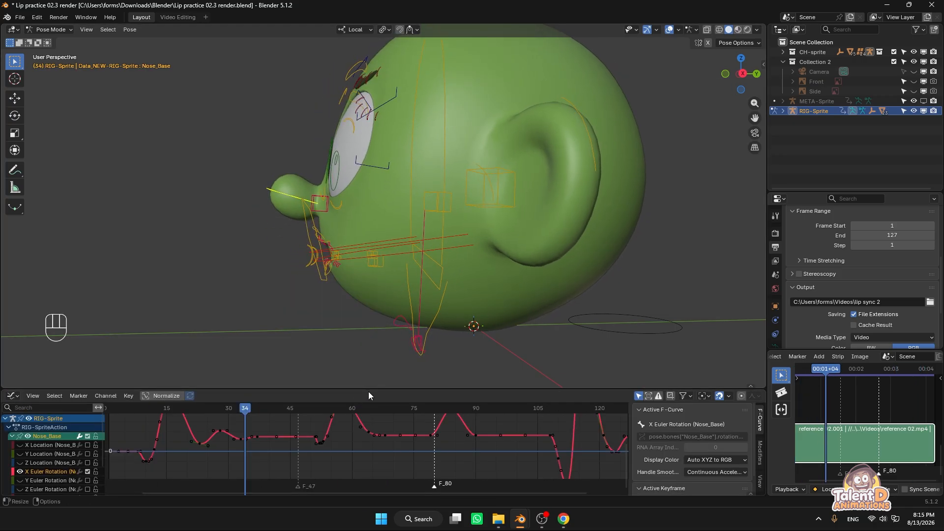
drag(369, 389, 369, 312)
middle_drag(341, 394, 529, 393)
scroll(339, 408, up, 5)
Scrub from frame 10 to 33 and play that range to compare the nose's first movement with its X rotation curve
drag(335, 330, 341, 330)
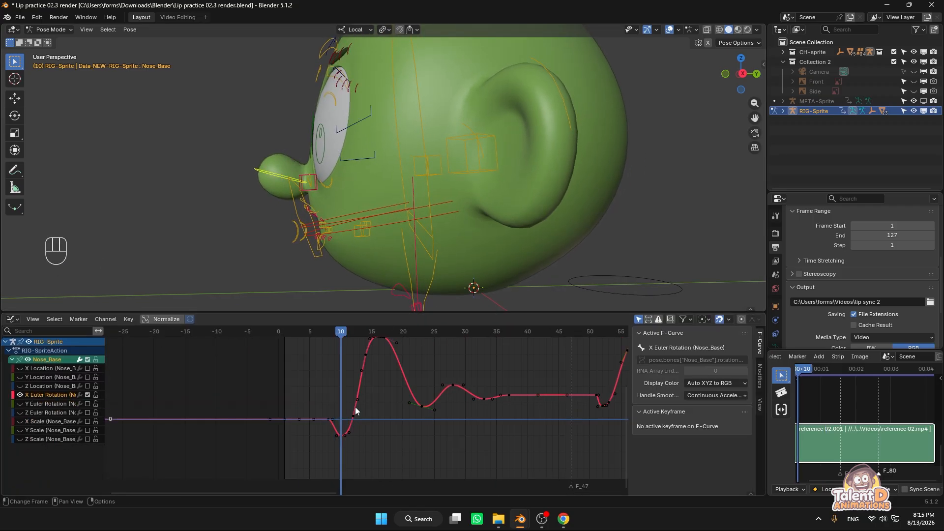
scroll(355, 410, up, 1)
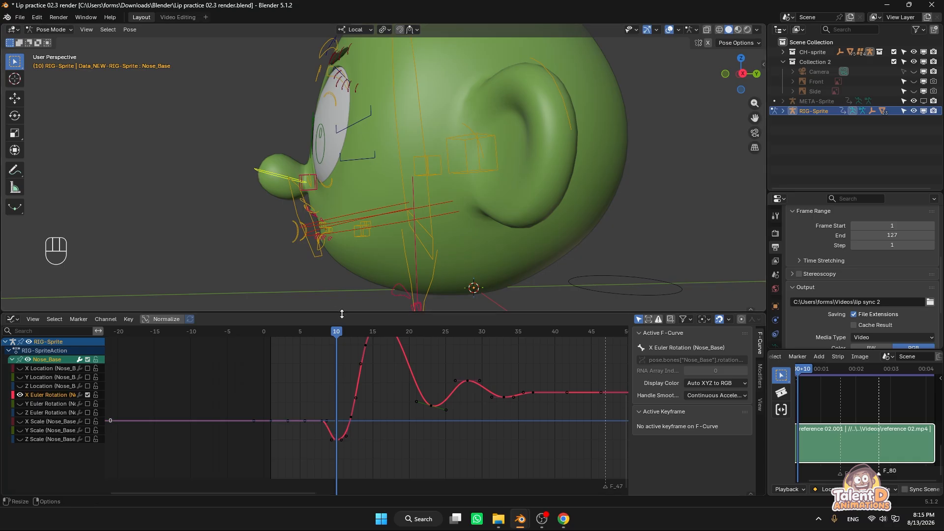
drag(332, 335, 342, 337)
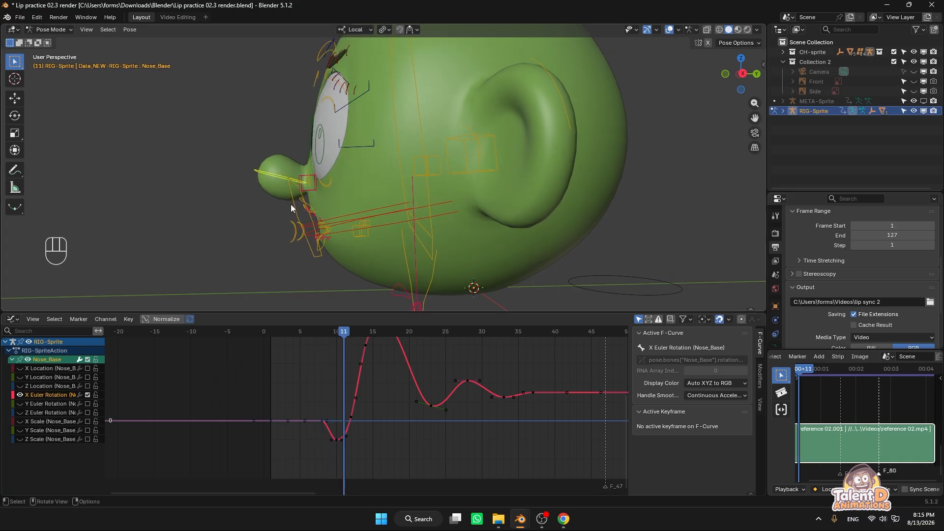
middle_drag(366, 416, 356, 440)
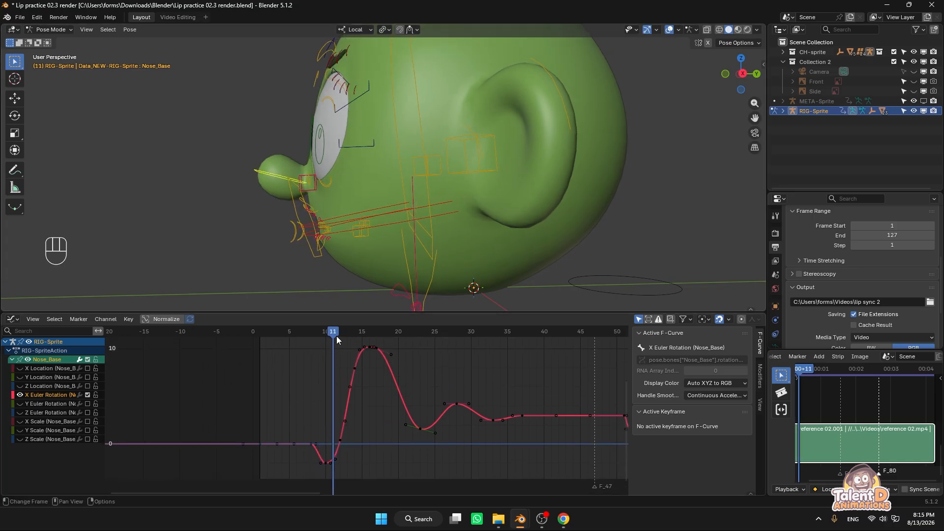
click(349, 330)
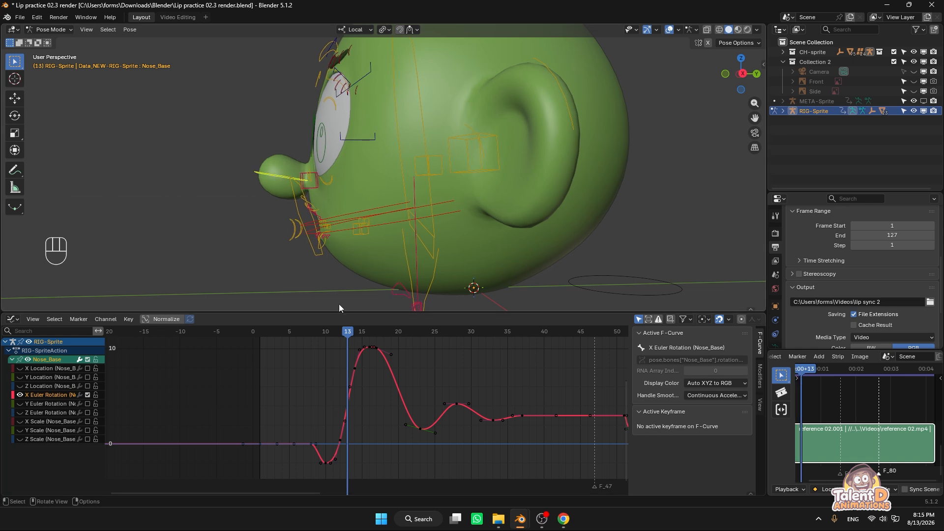
drag(348, 333, 331, 333)
drag(356, 331, 495, 343)
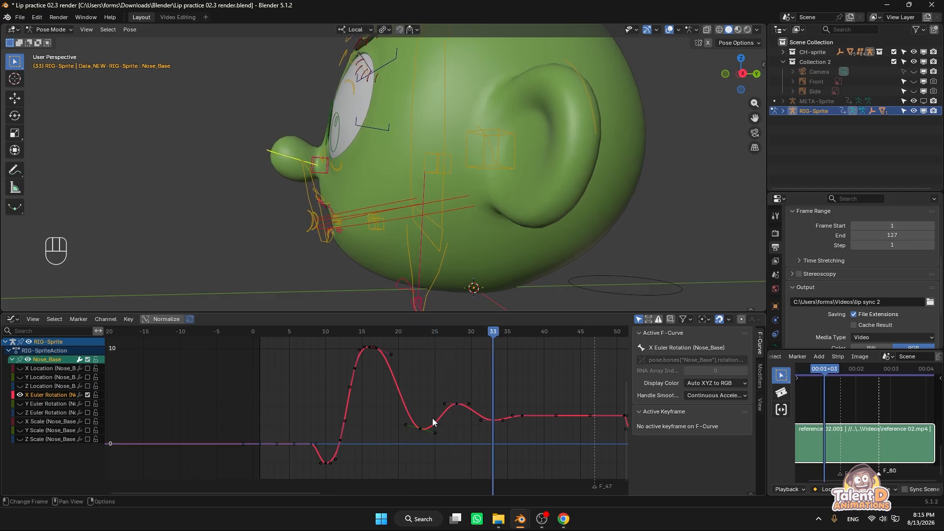
key(space)
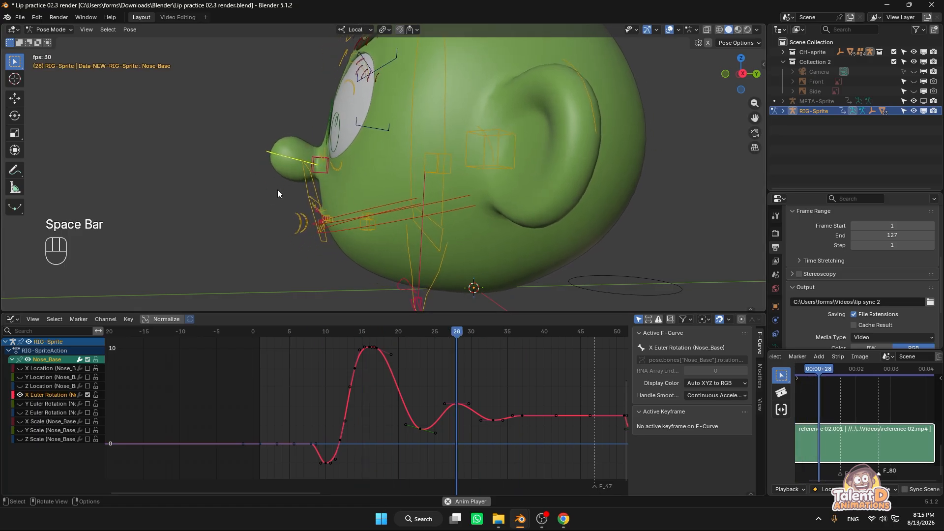
key(space)
key(space)
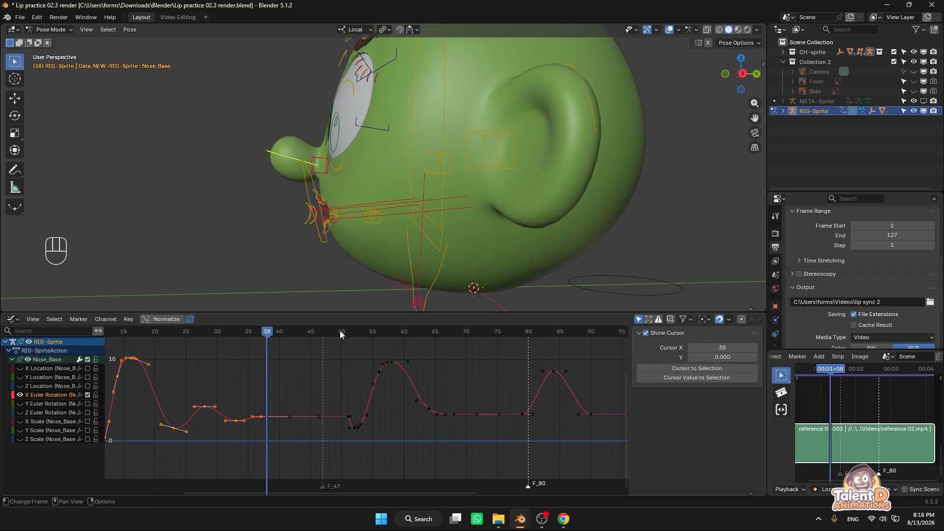
Scrub to frame 65 and replay from frame 46 to examine the nose's second movement against the curve
drag(340, 330, 436, 331)
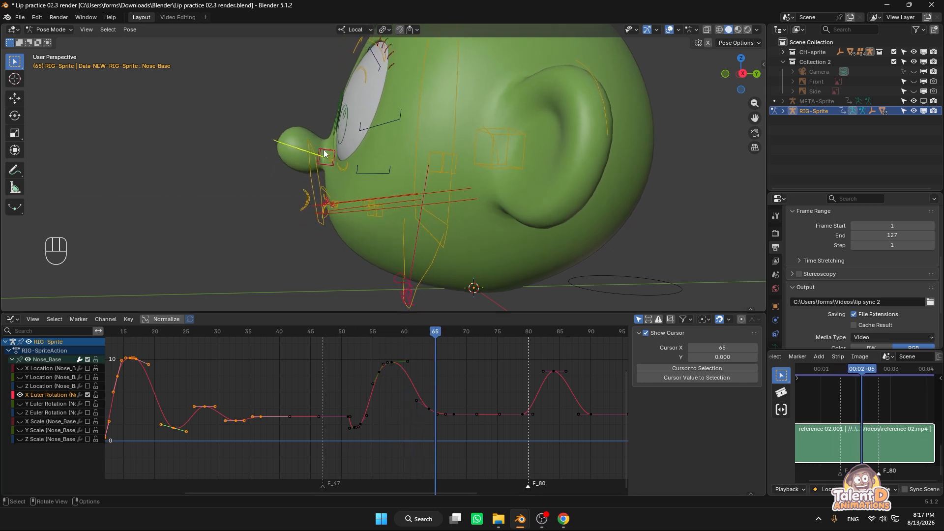
click(321, 328)
key(space)
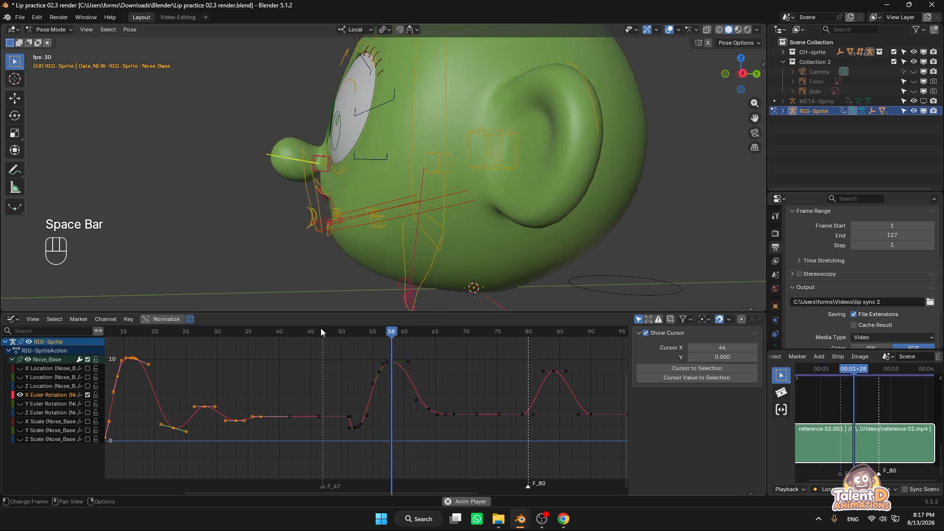
key(space)
Scrub from about frame 80 to 92 and start playback to examine the nose's third movement on the curve
middle_drag(397, 386, 230, 389)
click(367, 335)
drag(367, 335, 430, 329)
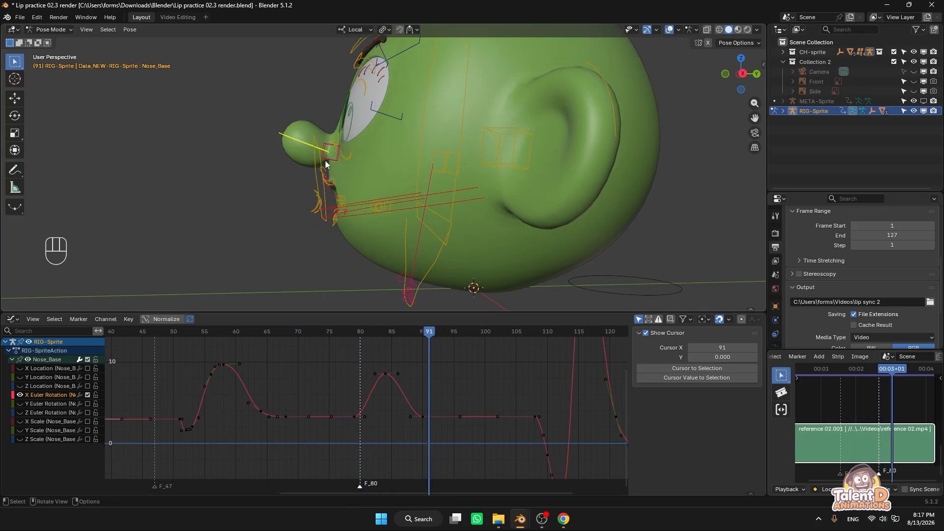
drag(355, 332, 435, 335)
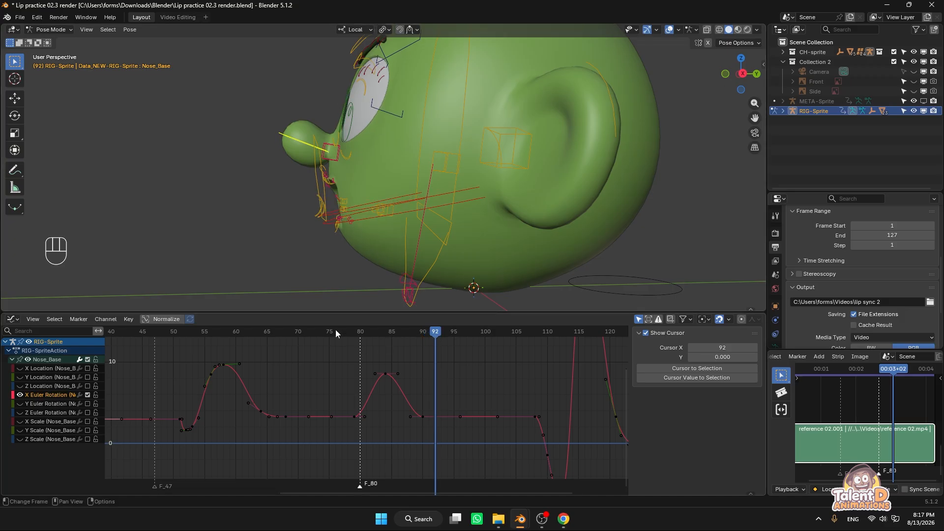
key(space)
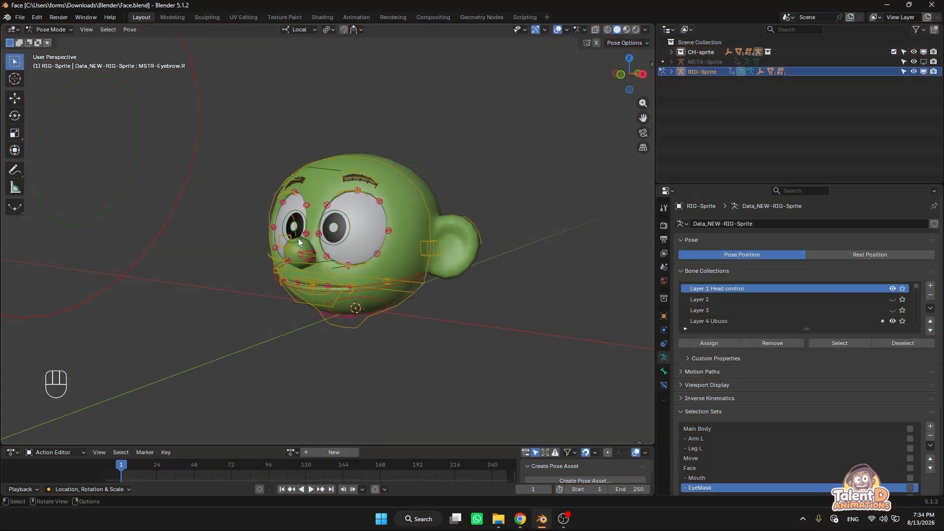
Inspect the green character's face rig in the Face file from the front and in a wider viewport
middle_drag(298, 238, 326, 241)
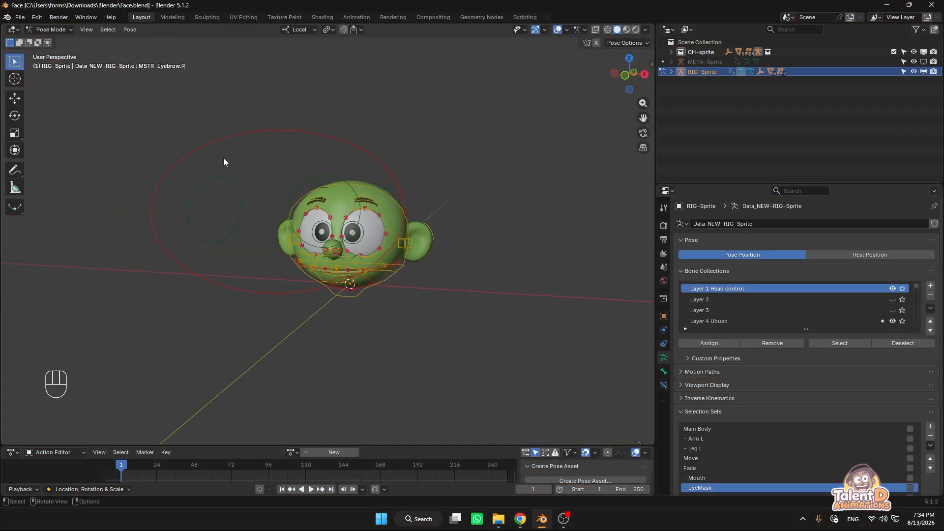
scroll(387, 205, down, 2)
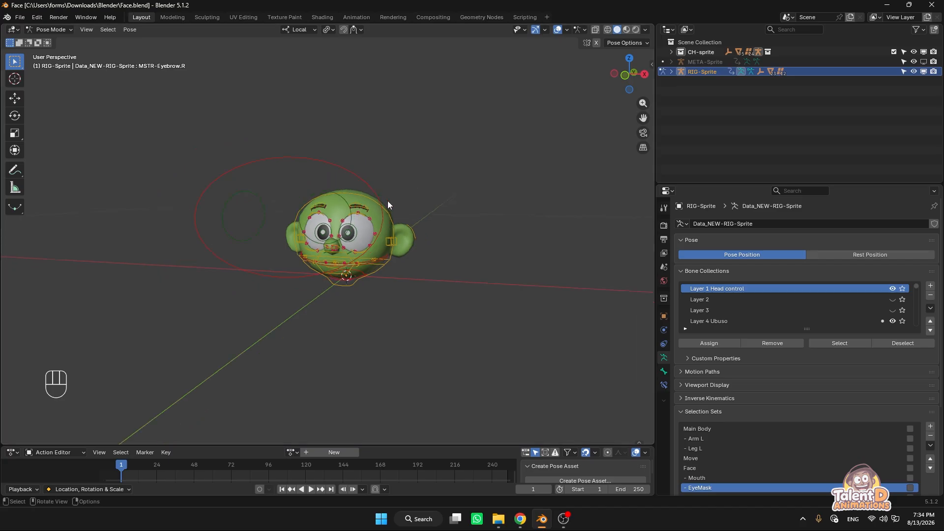
middle_drag(360, 213, 402, 276)
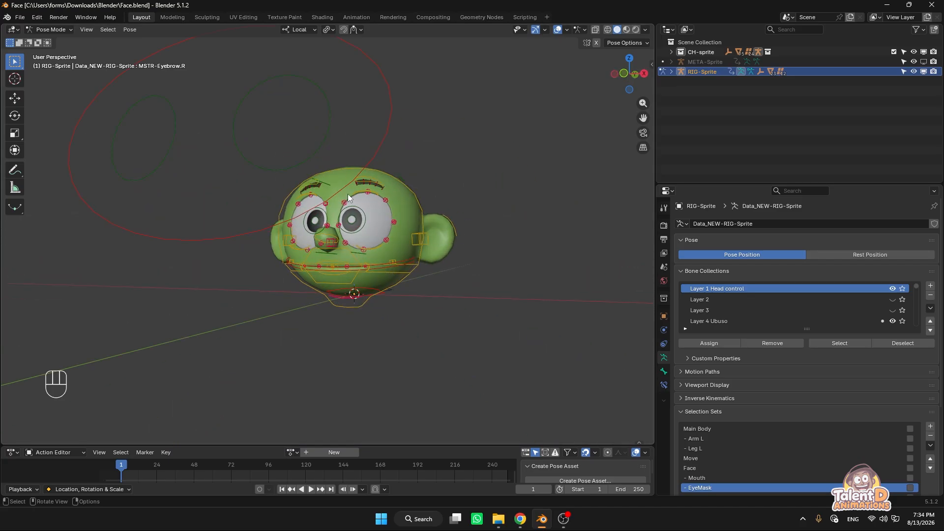
drag(654, 161, 790, 161)
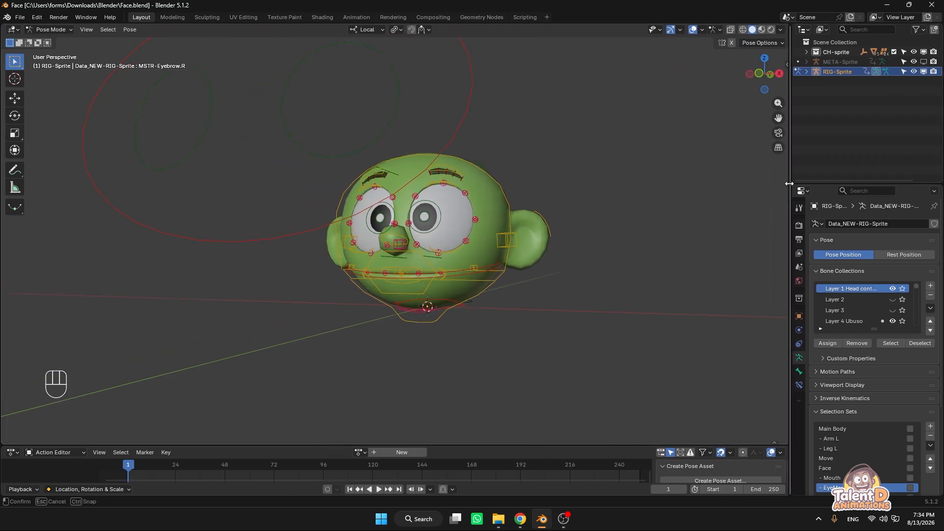
middle_drag(302, 149, 374, 196)
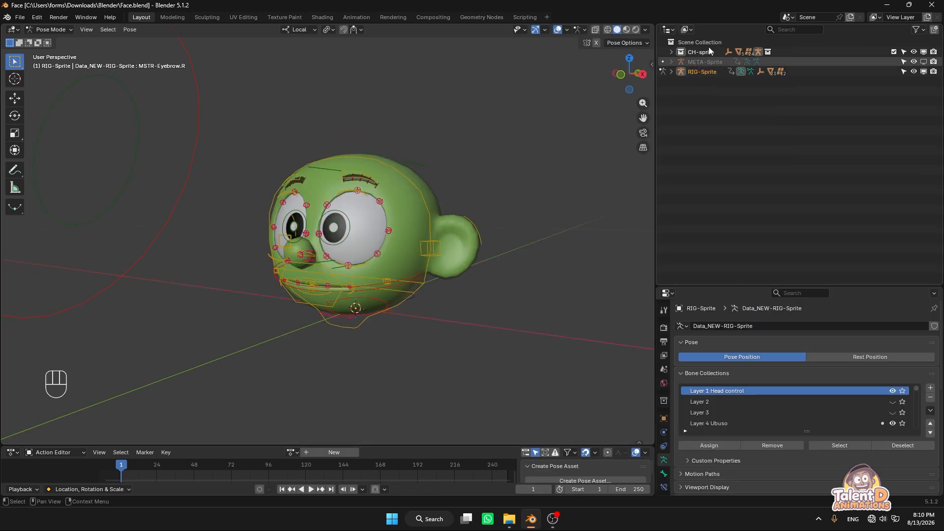
Add a new collection named Reference to the scene and shrink the Outliner to give the rig properties more room
right_click(707, 118)
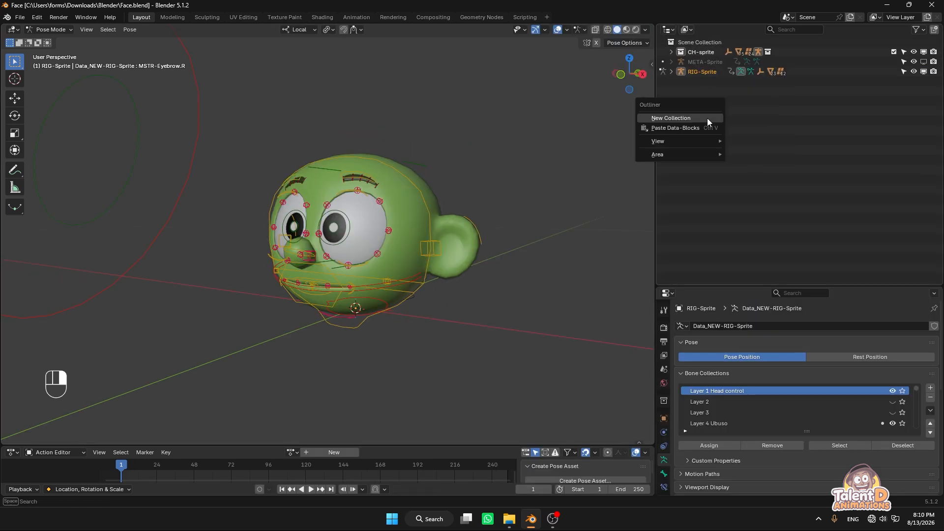
click(688, 119)
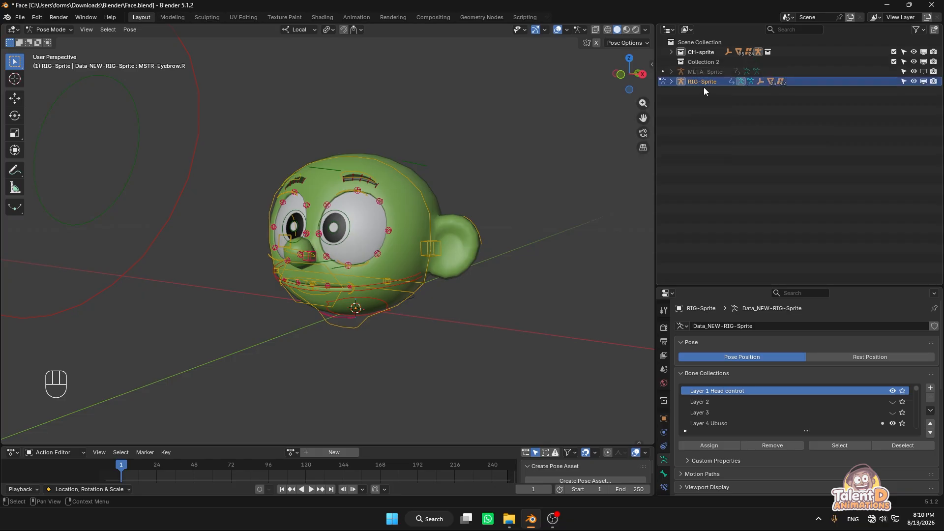
double_click(702, 61)
text(Re)
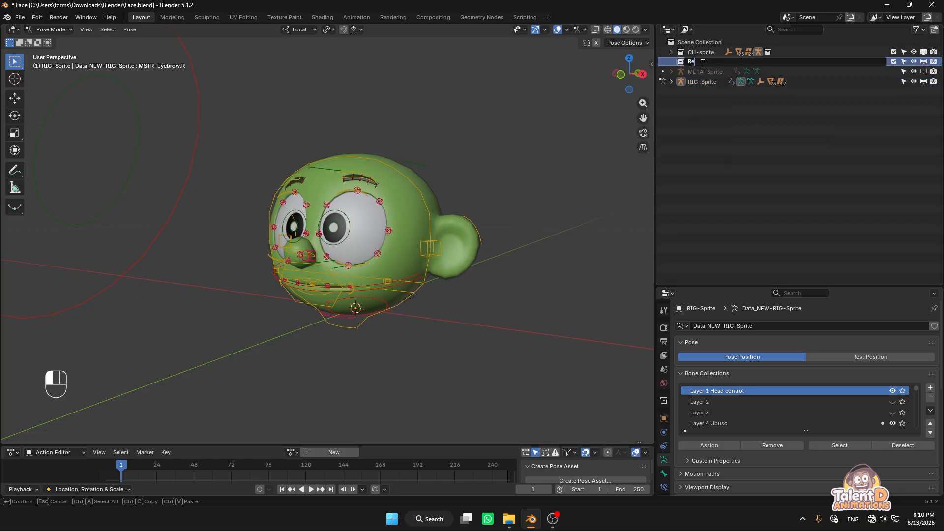
text(ference)
key(Return)
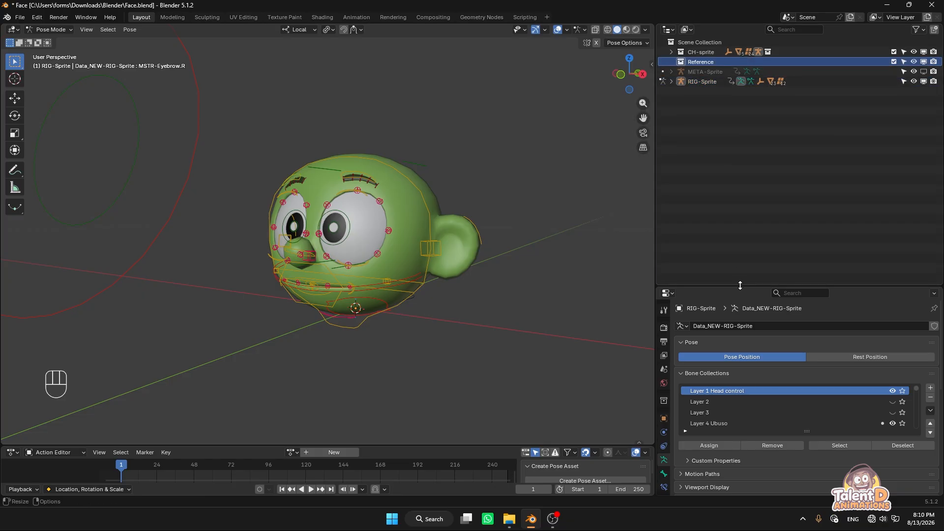
drag(740, 285, 740, 126)
Examine the rig's eye, nose and mouth controls from the front and side, along with its bone collections
middle_drag(315, 218, 388, 217)
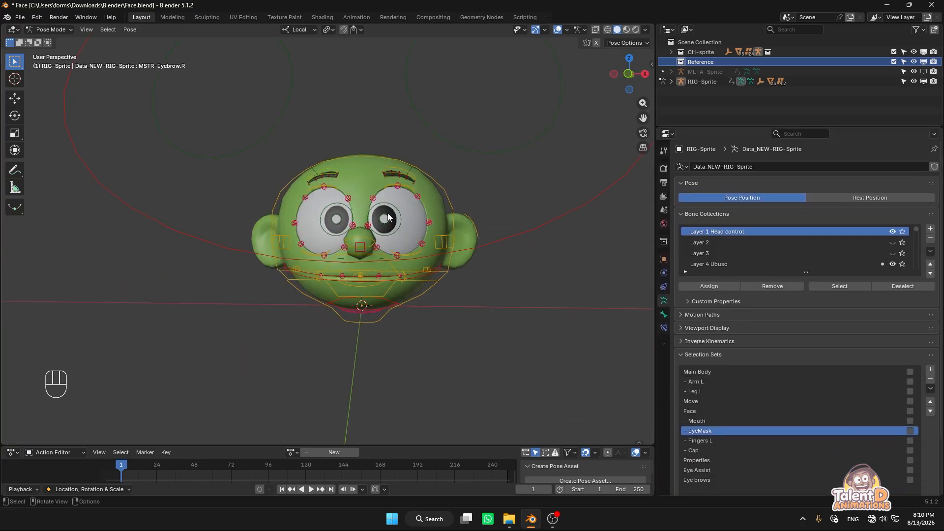
scroll(388, 216, up, 1)
middle_drag(460, 246, 411, 256)
shift+middle_drag(411, 256, 461, 213)
middle_drag(388, 221, 337, 193)
scroll(336, 194, up, 2)
middle_drag(414, 137, 410, 204)
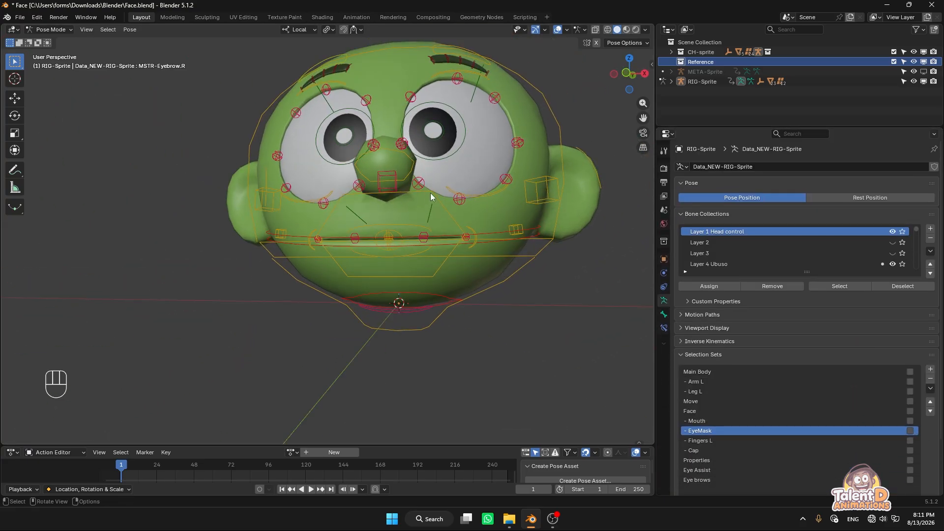
middle_drag(436, 302, 353, 82)
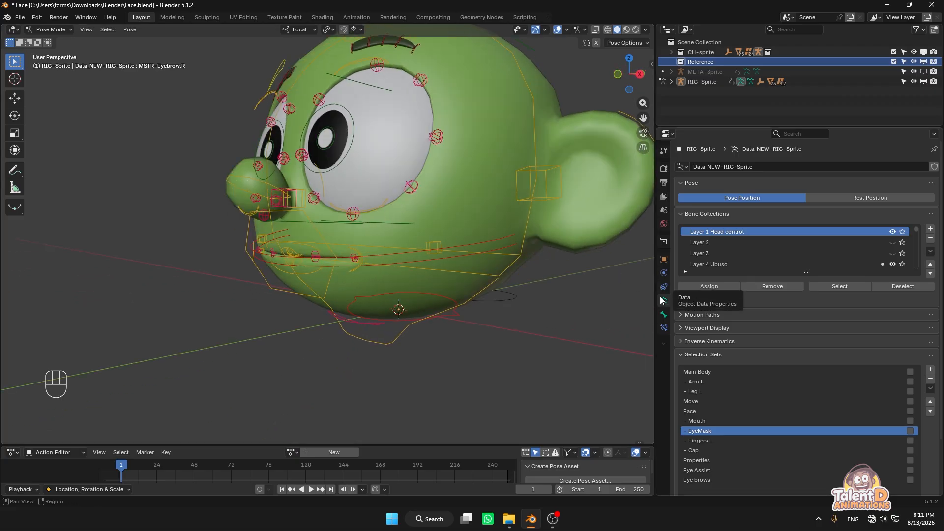
scroll(864, 305, down, 1)
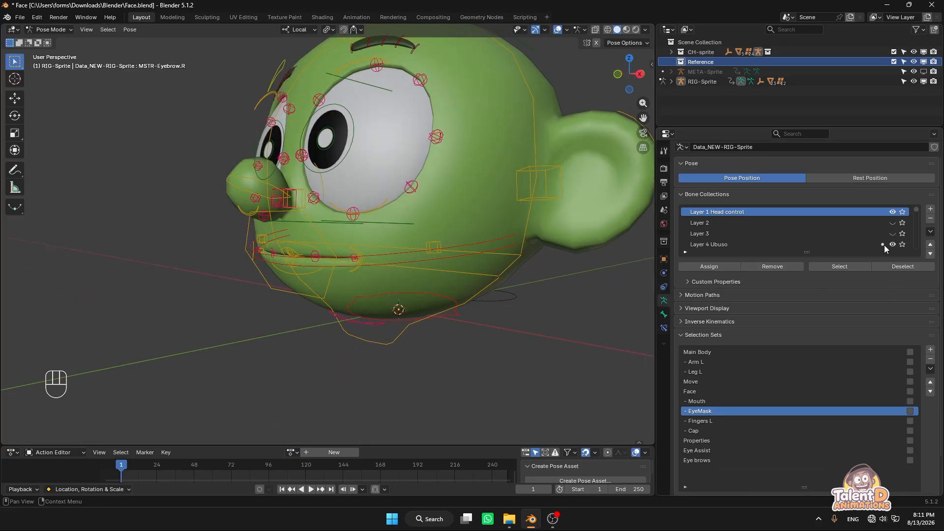
Toggle the Layer 1 Head control bone collection to identify its bones, leaving it hidden
click(893, 213)
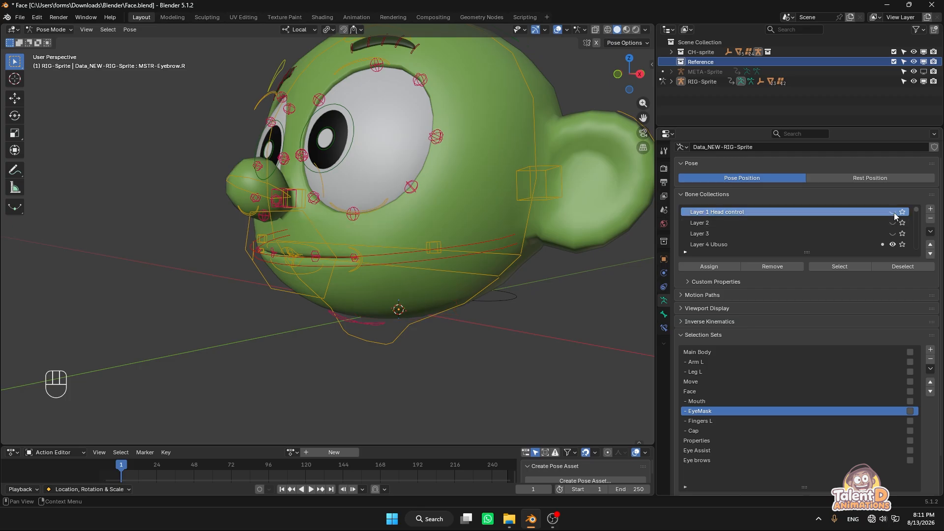
click(894, 214)
click(894, 213)
click(894, 213)
click(894, 213)
click(893, 212)
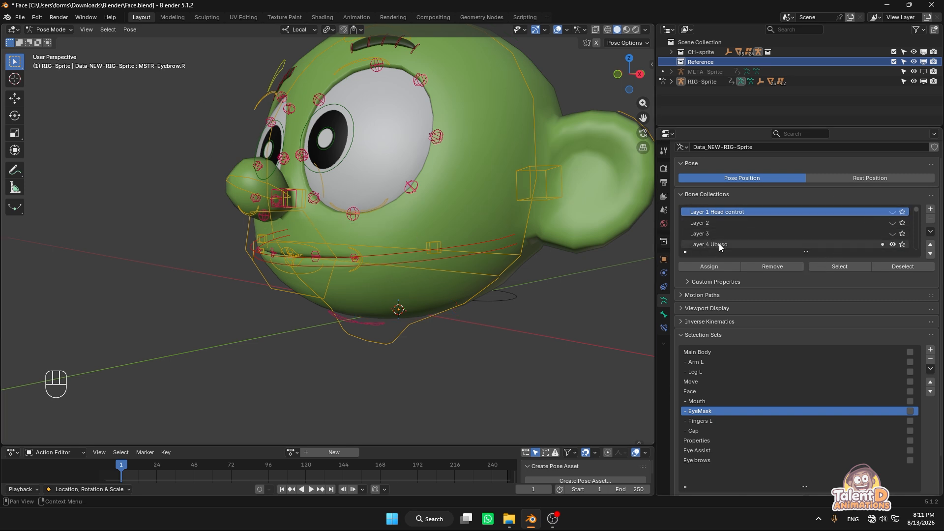
Toggle the visibility of the Layer 4 Ubuso bone collection to examine which face controls it contains
click(734, 244)
click(892, 245)
click(893, 244)
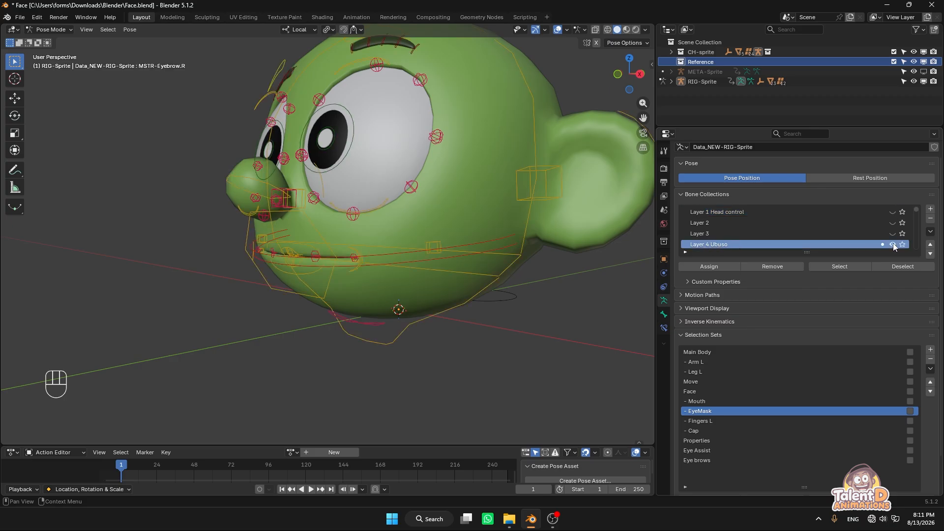
click(892, 244)
click(892, 245)
click(892, 244)
click(893, 244)
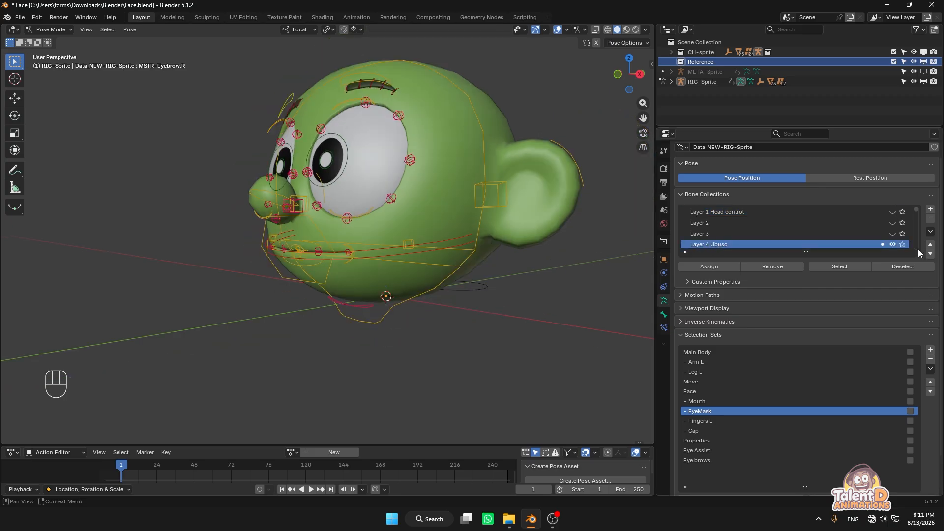
click(892, 245)
click(892, 244)
Select the mouth bones using the rig's Mouth selection set
click(703, 402)
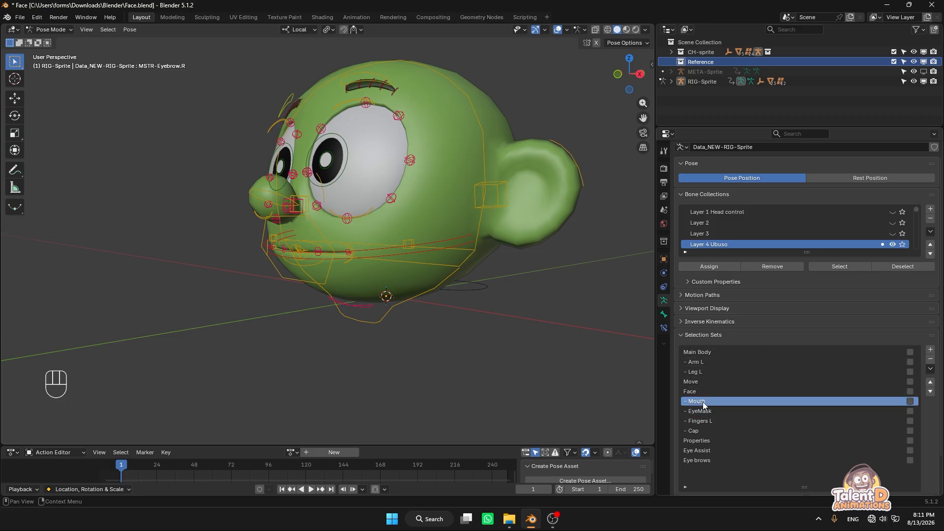
scroll(901, 440, down, 2)
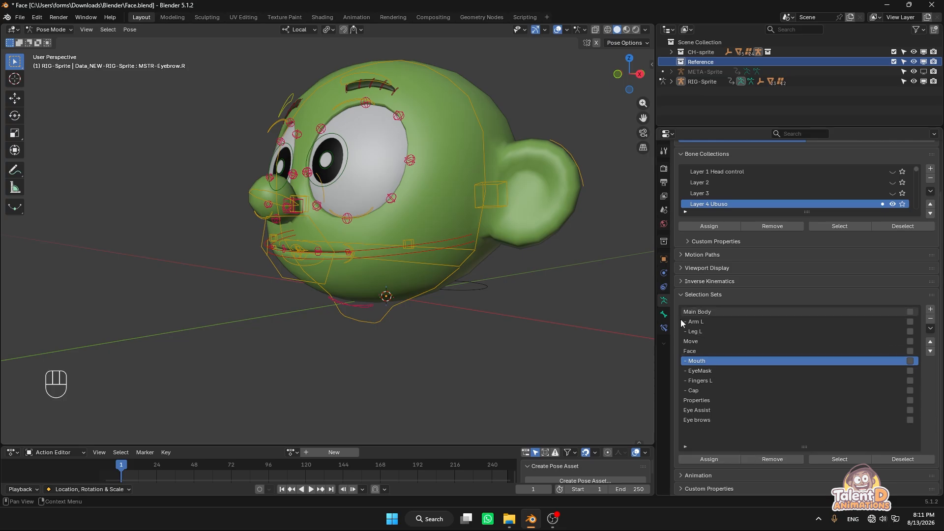
click(835, 461)
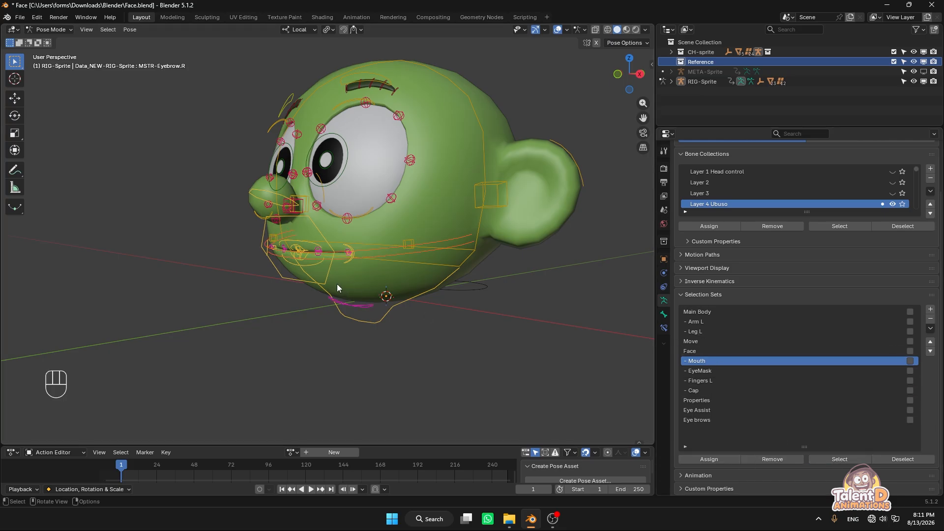
middle_drag(338, 285, 336, 233)
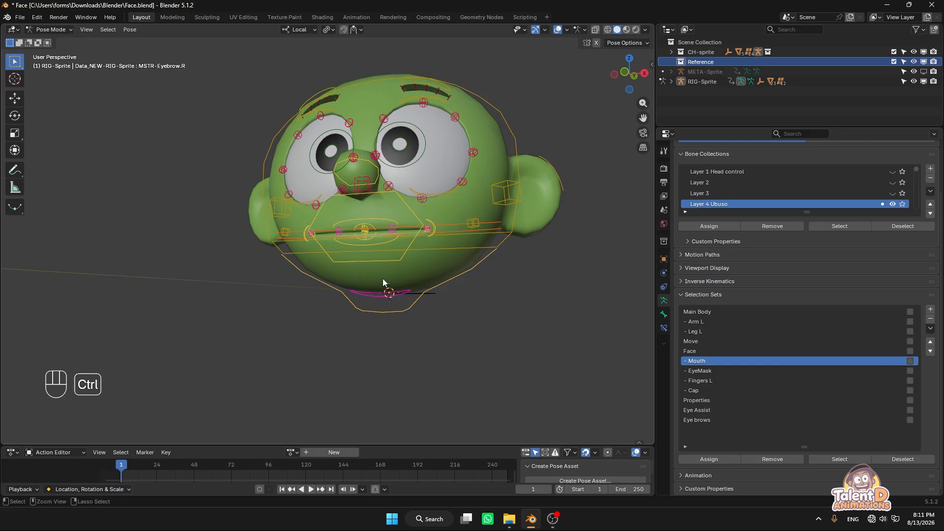
Invert the bone selection, add the chin control, and hide these bones to isolate the mouth controls
key(ctrl+i)
middle_drag(343, 200, 382, 300)
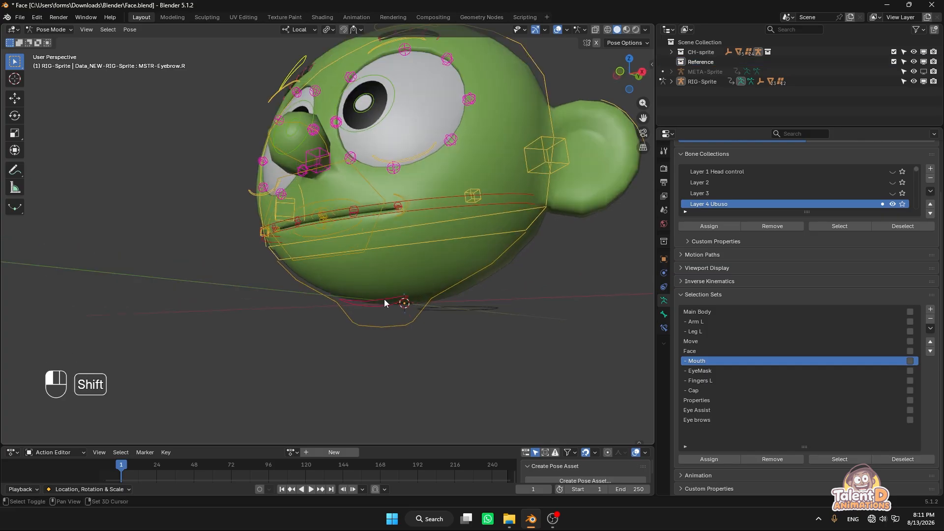
shift+click(385, 301)
key(h)
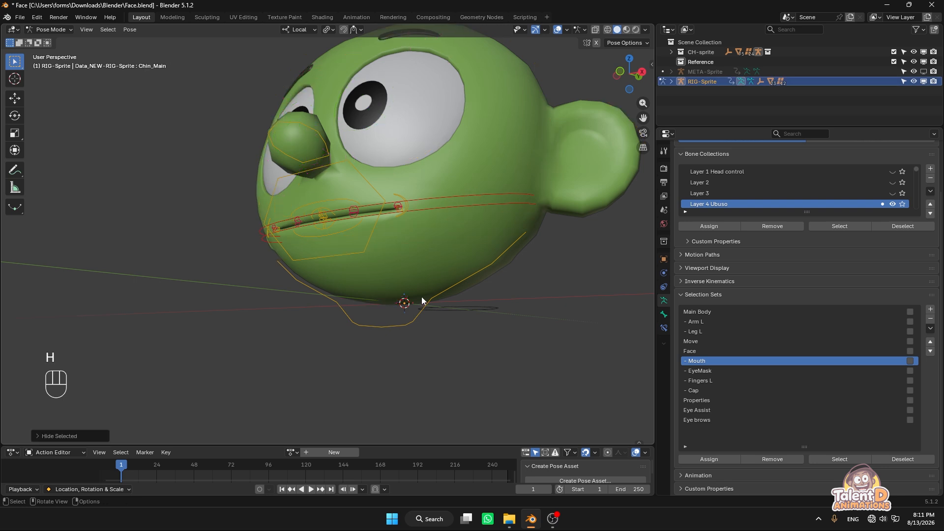
Hide the remaining nose base control, check the jaw control, and clear the bone selection
middle_drag(377, 235, 444, 255)
middle_drag(400, 154, 373, 226)
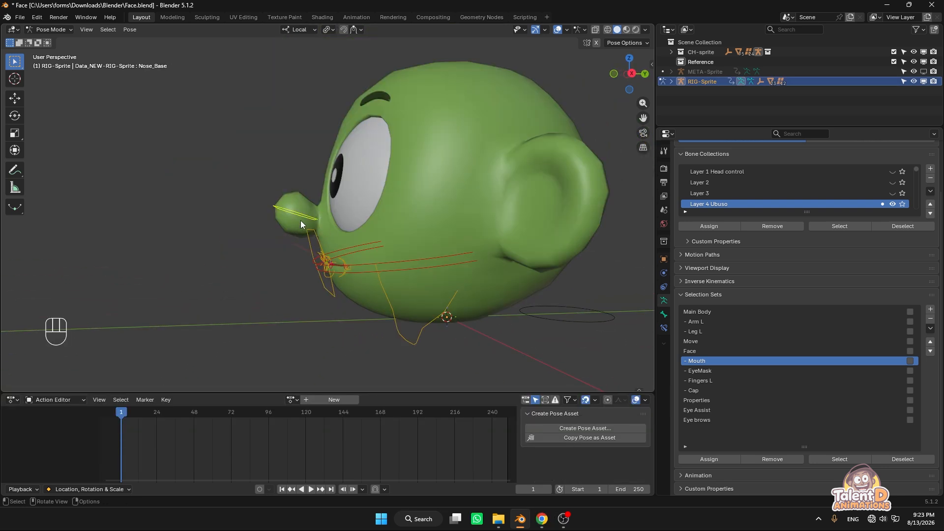
key(h)
middle_drag(284, 225, 445, 234)
click(445, 236)
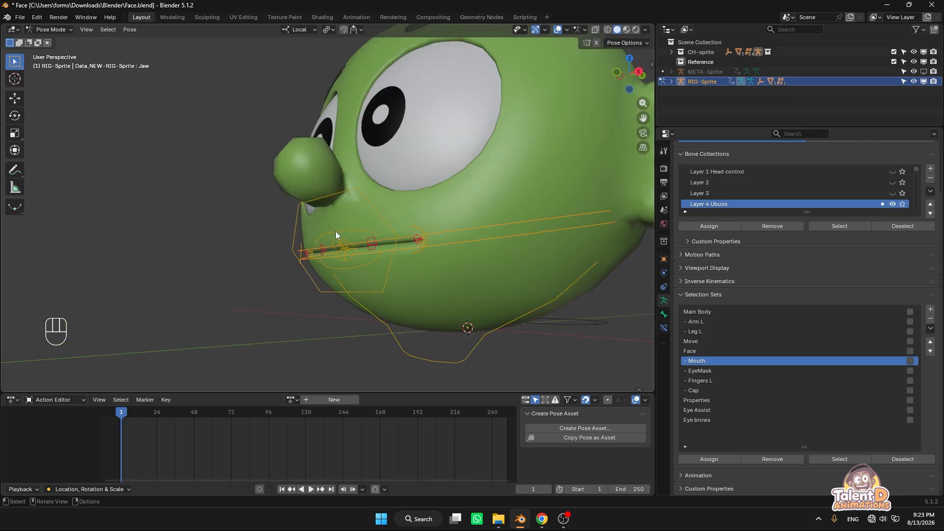
middle_drag(335, 231, 351, 236)
click(81, 294)
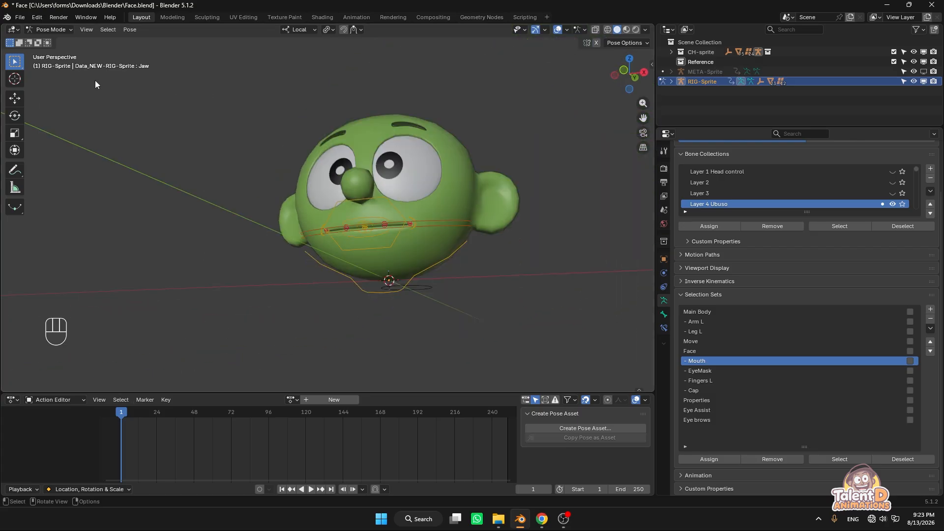
Switch the rig to Object Mode and split the 3D viewport vertically into two views
click(45, 29)
click(49, 39)
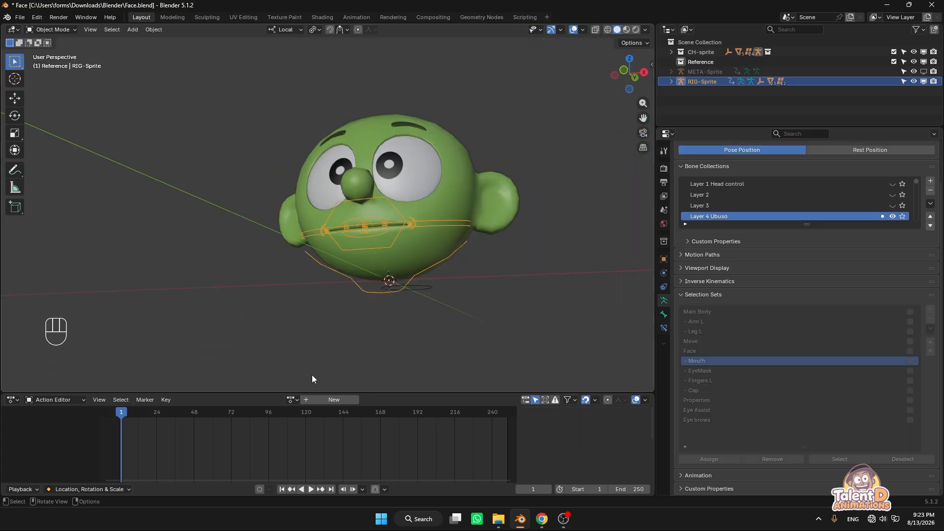
right_click(280, 390)
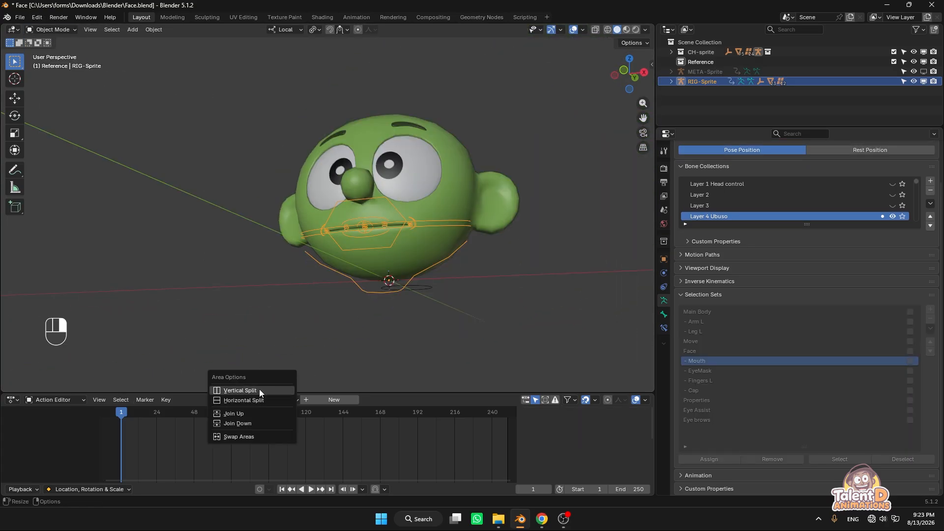
click(259, 388)
click(279, 232)
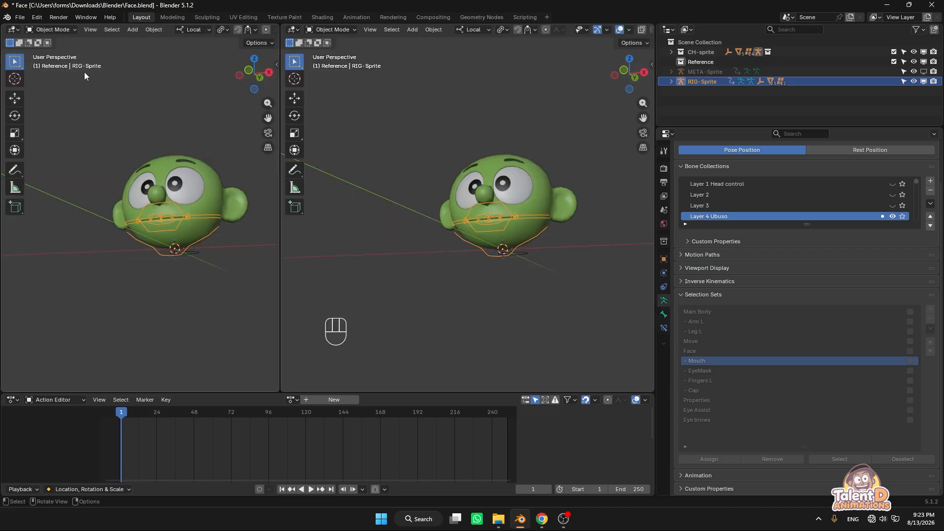
middle_drag(162, 162, 178, 170)
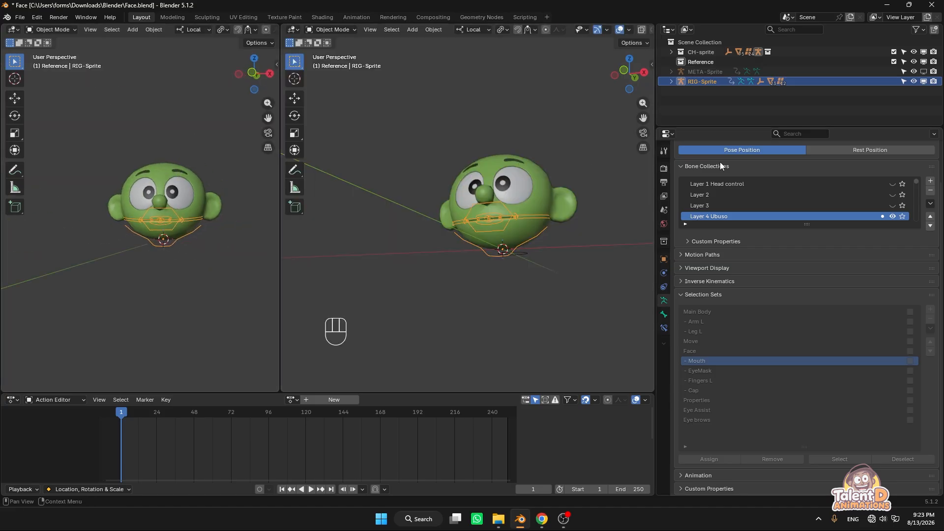
Add a camera to the Reference collection
click(684, 61)
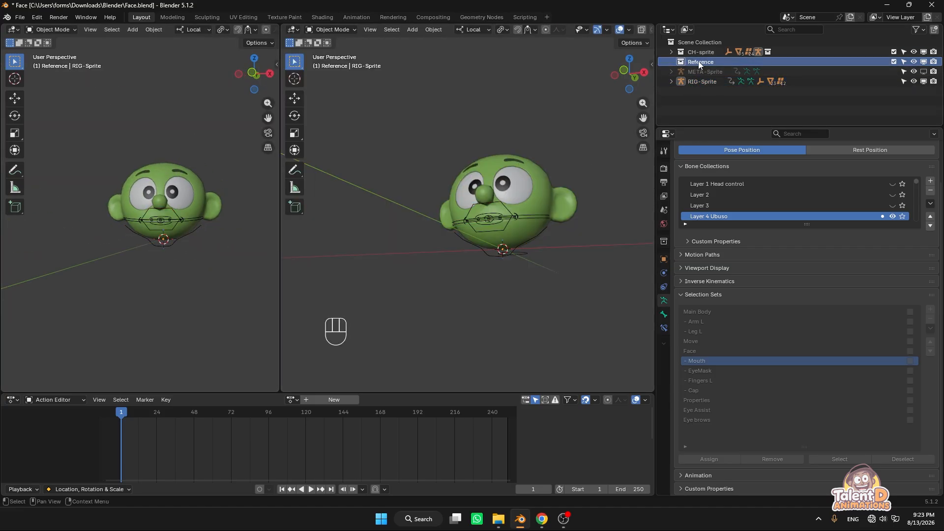
middle_drag(425, 119, 498, 226)
middle_drag(498, 226, 500, 213)
shift+middle_drag(516, 248, 521, 227)
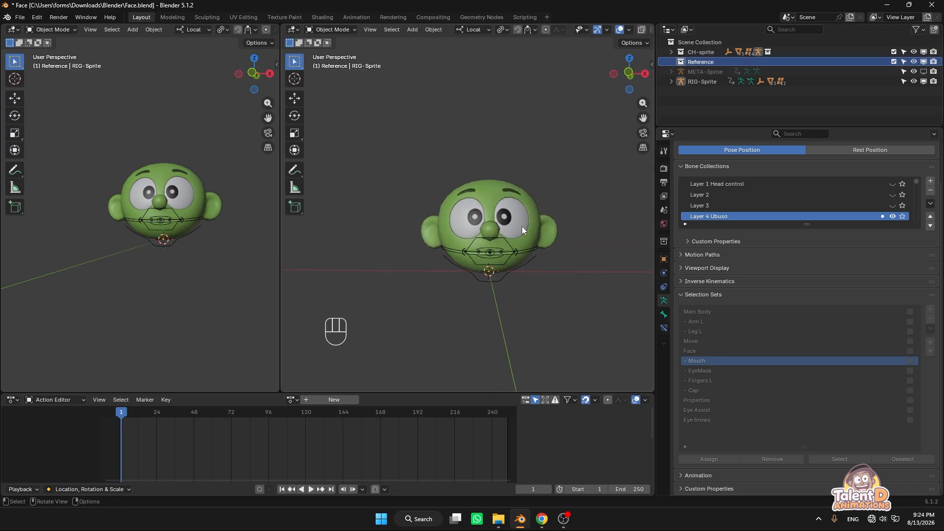
key(shift+a)
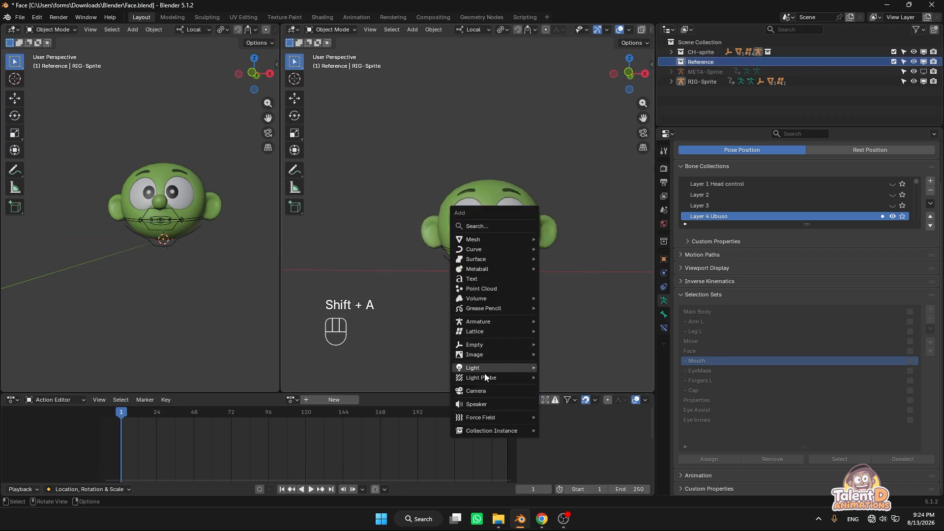
click(485, 390)
Move the camera out in front of the face and slightly upward using the Transform tool
middle_drag(538, 207, 471, 210)
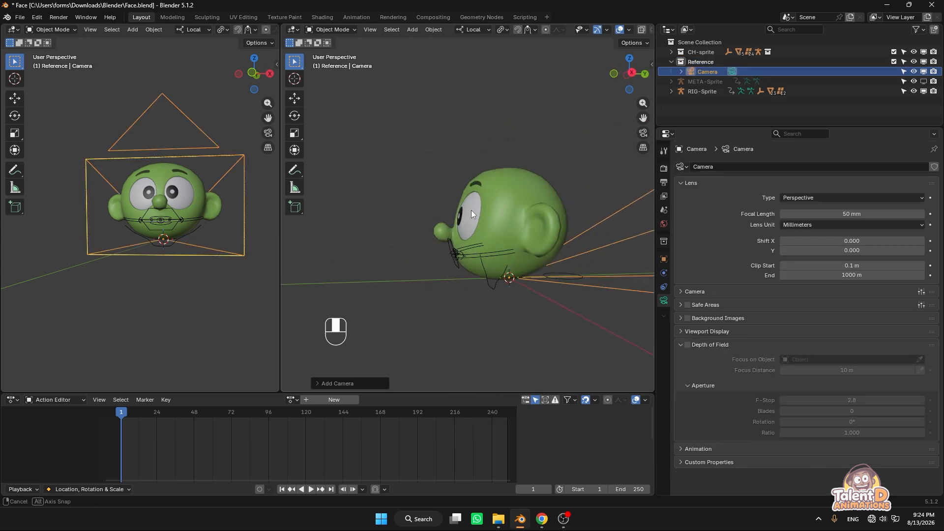
scroll(483, 201, down, 5)
click(295, 151)
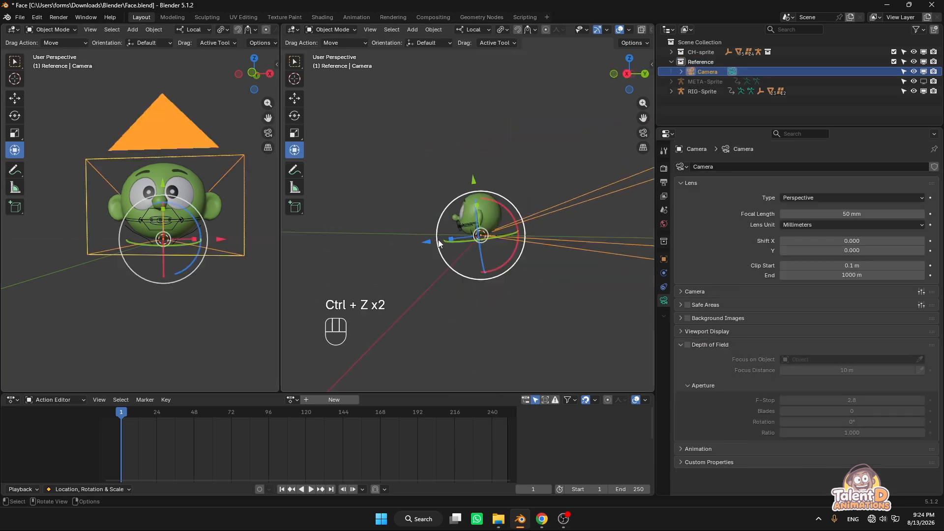
drag(432, 243, 362, 245)
drag(406, 184, 402, 145)
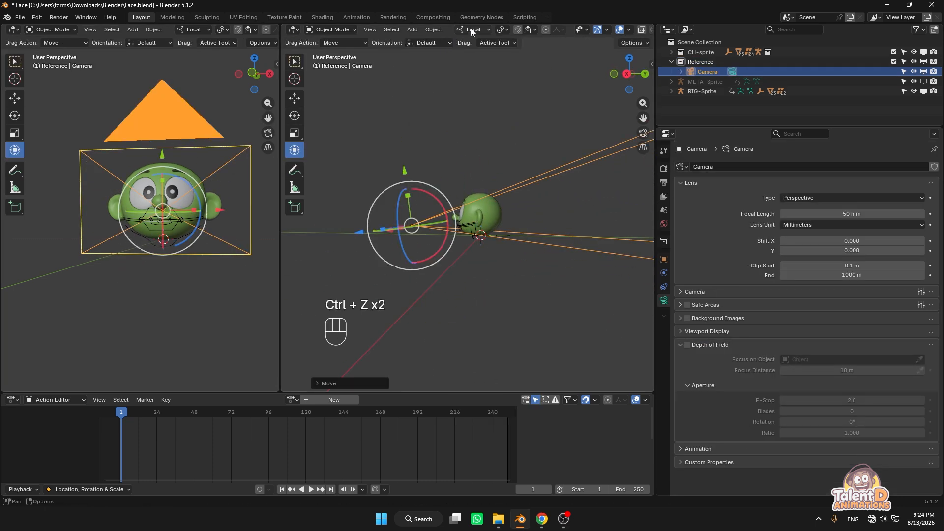
Set the transform orientation to Global and move the camera farther away in front of the head
click(470, 29)
click(455, 61)
shift+middle_drag(474, 192, 534, 207)
drag(530, 241, 469, 241)
Switch the smaller 3D viewport to look through the active camera
click(91, 29)
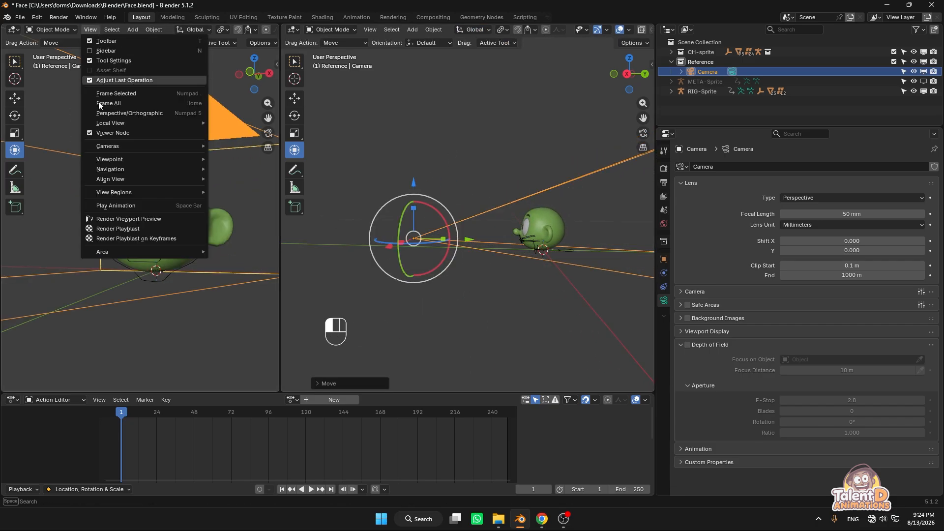
mouse_move(113, 147)
click(242, 155)
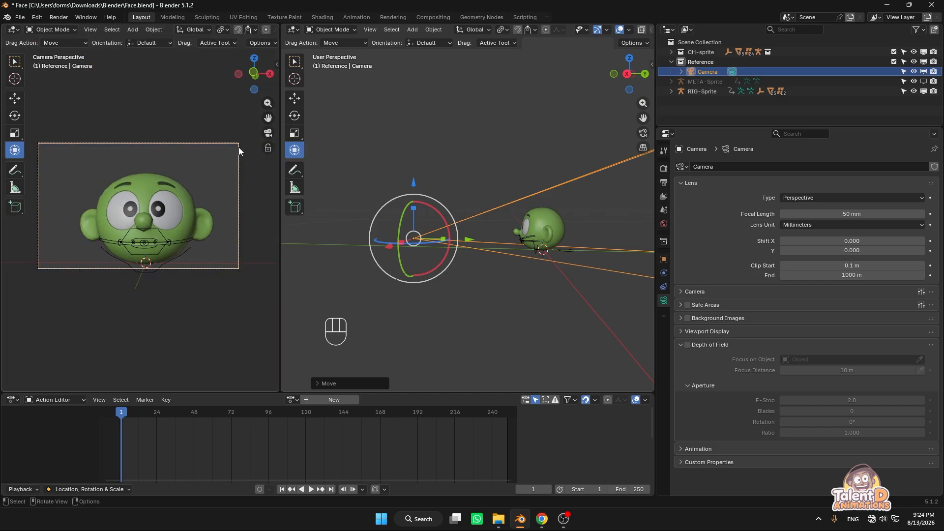
Set the output resolution to 1080 px by 1920 px for a vertical camera frame
click(664, 168)
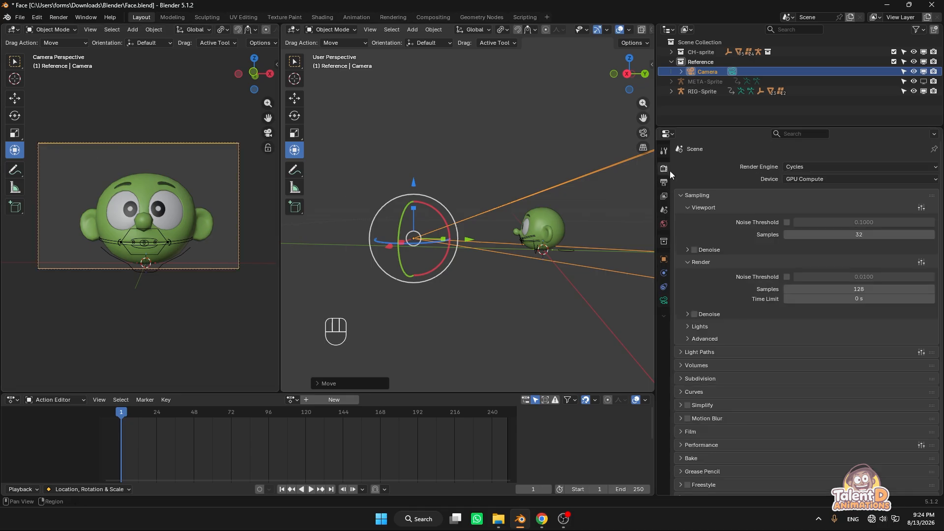
click(664, 182)
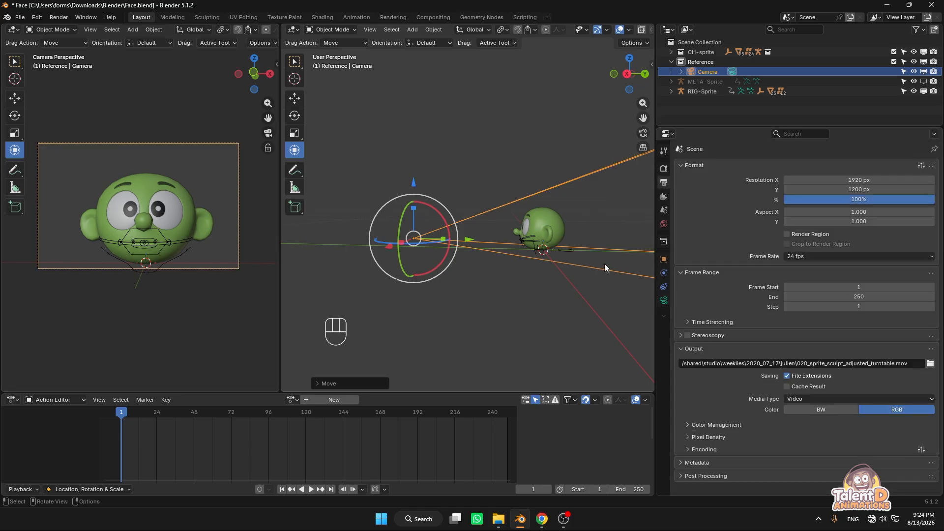
click(859, 179)
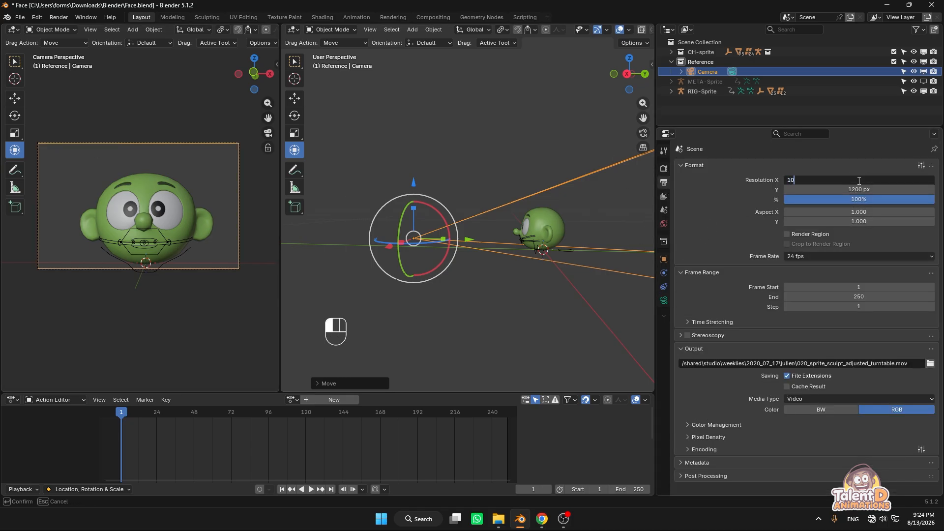
key(Return)
click(864, 190)
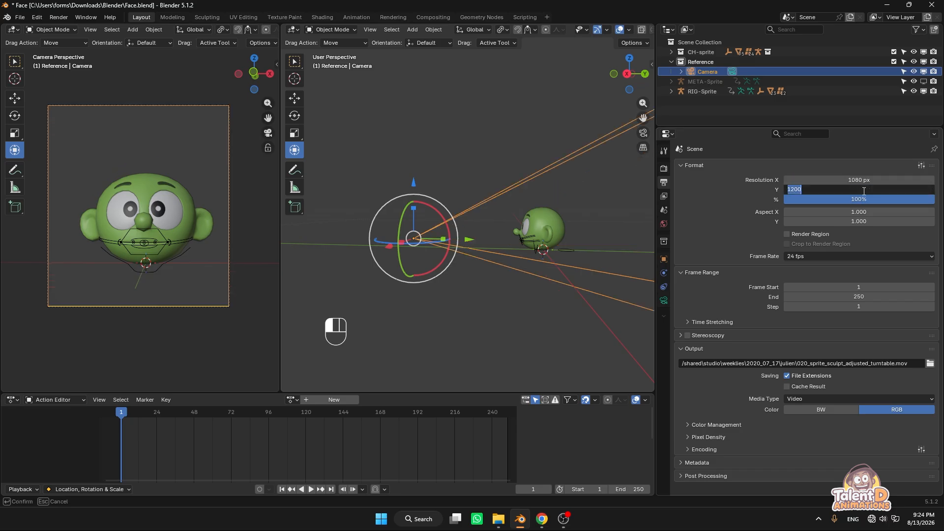
text(1920)
key(Return)
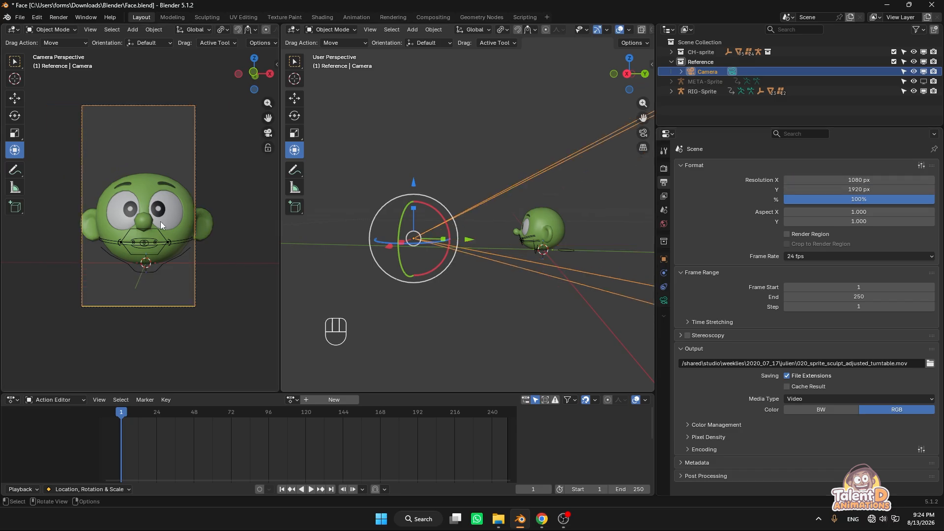
Move the camera farther back from the head and slightly sideways in the top view
middle_drag(464, 220, 458, 246)
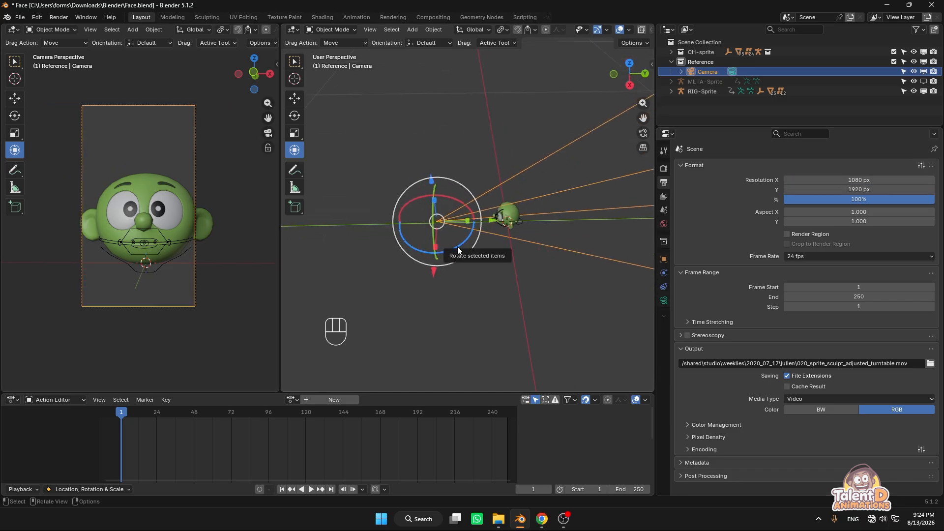
click(370, 30)
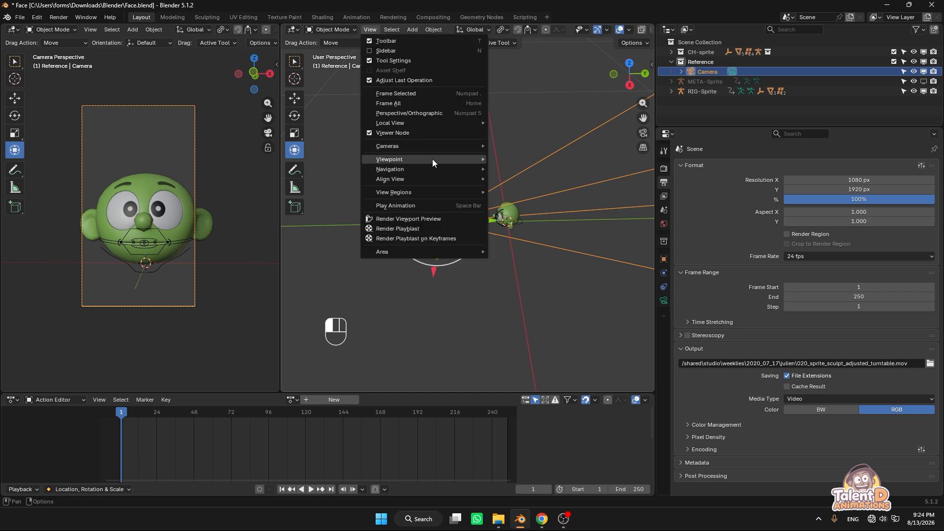
mouse_move(433, 158)
click(518, 174)
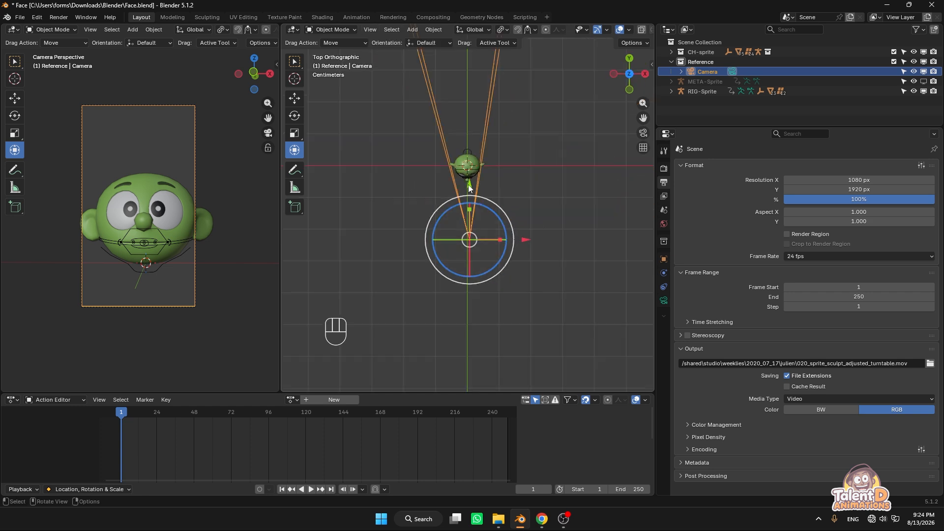
drag(470, 185, 470, 205)
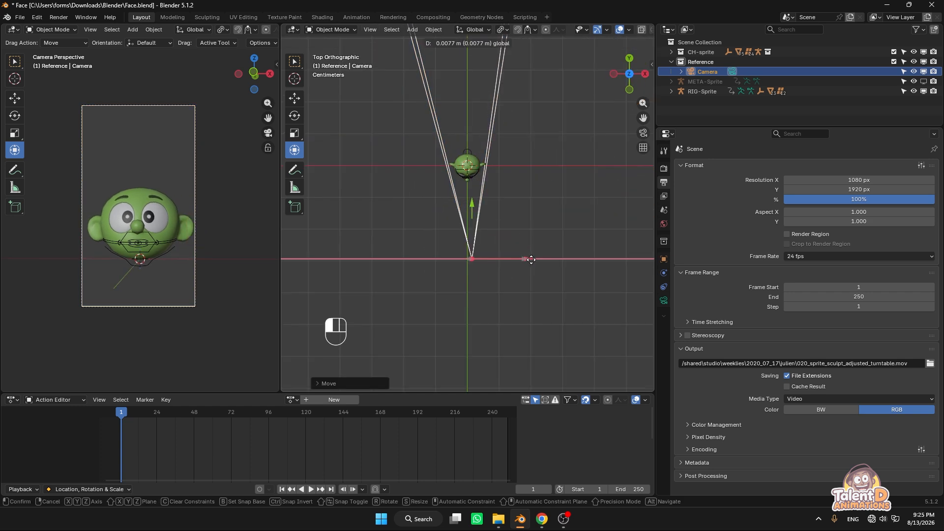
Set the camera's rotation to 0° on Y and 6° on Z
key(n)
click(649, 65)
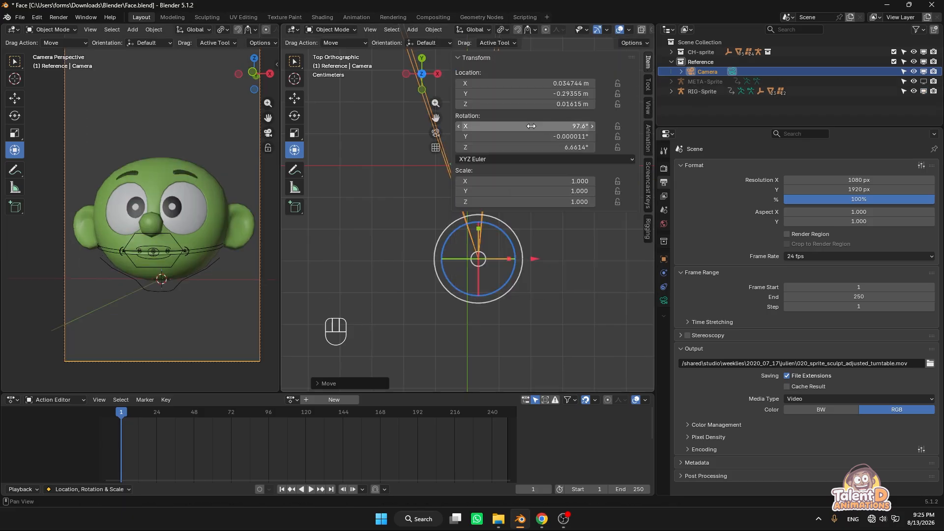
click(489, 136)
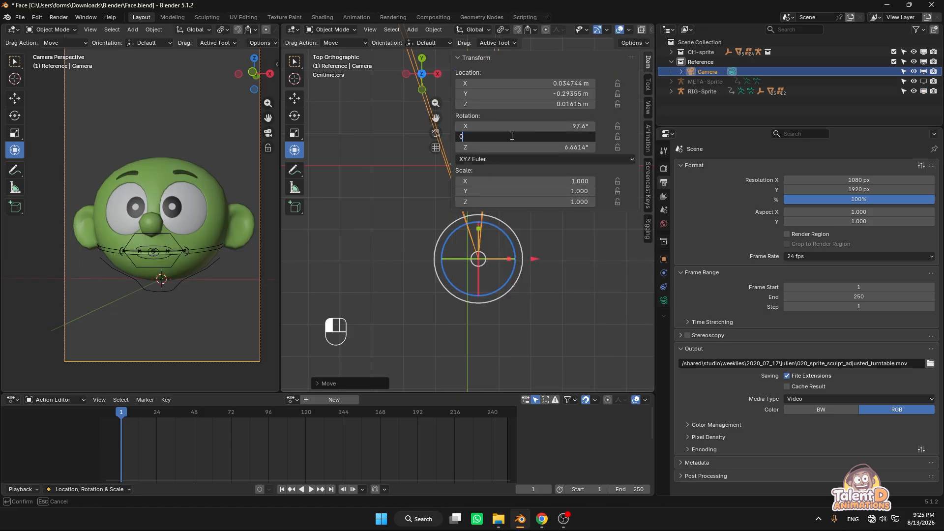
key(Return)
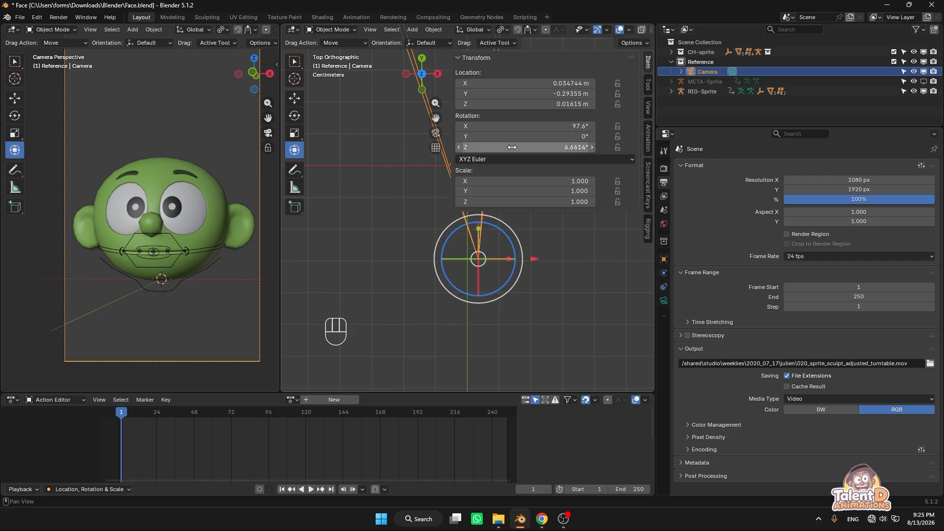
drag(512, 147, 550, 147)
key(Escape)
click(530, 145)
key(Return)
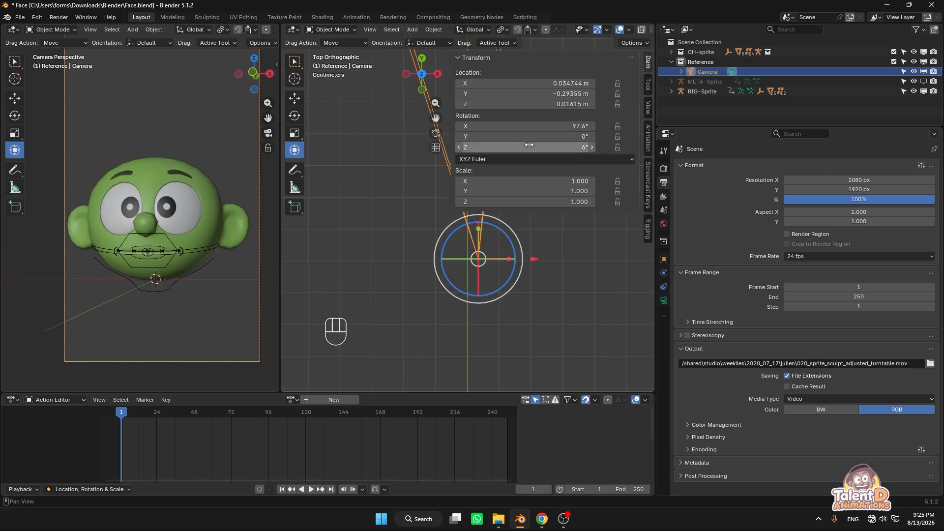
Set the camera's X rotation to 90° so it faces the head level
mouse_move(497, 127)
mouse_down()
mouse_move(484, 126)
mouse_move(501, 126)
mouse_up()
click(506, 127)
text(90)
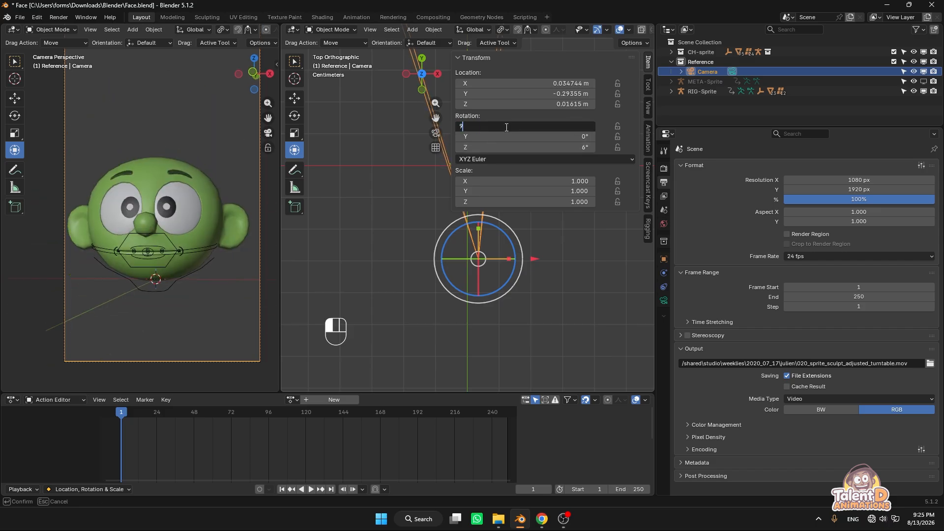
key(Return)
key(n)
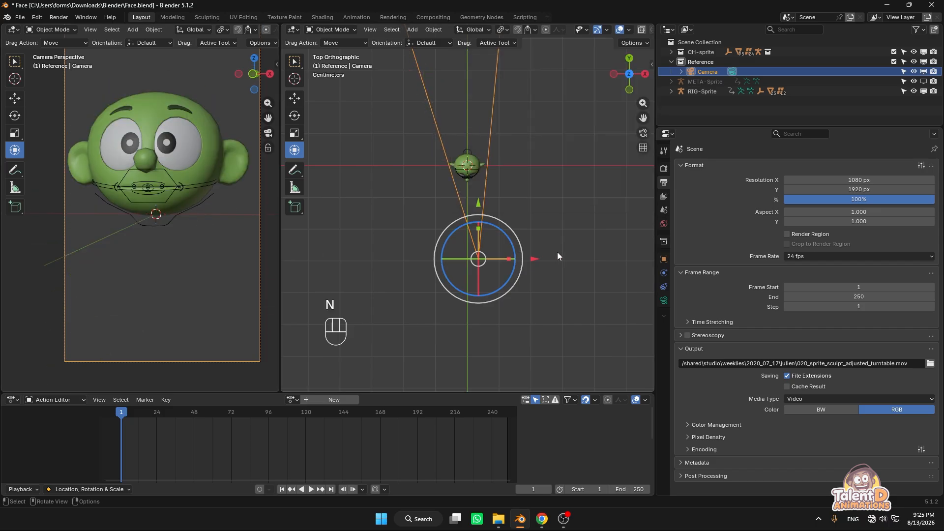
Raise the camera slightly and adjust its sideways position to reframe the head, and widen the camera viewport
mouse_move(187, 216)
middle_down()
mouse_move(181, 237)
mouse_move(181, 220)
middle_up()
key(KP_0)
middle_drag(538, 278, 548, 212)
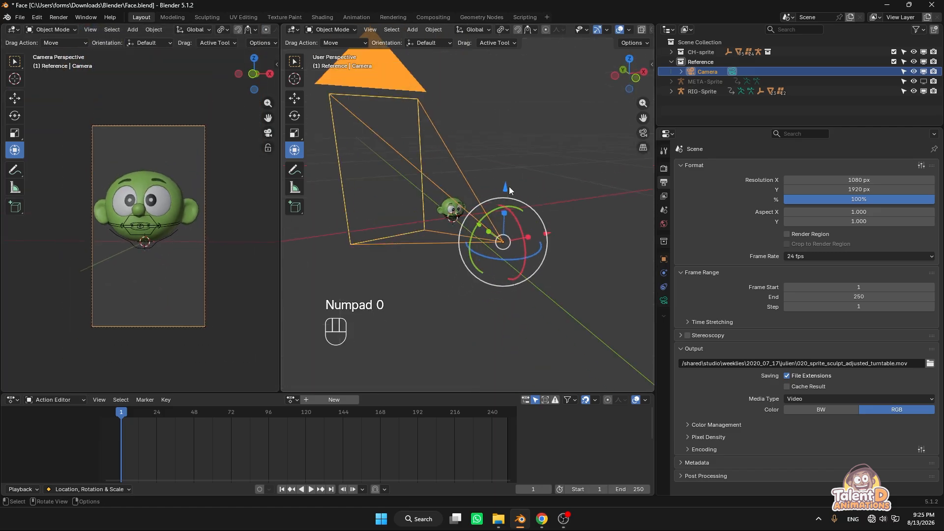
drag(509, 187, 486, 182)
key(Home)
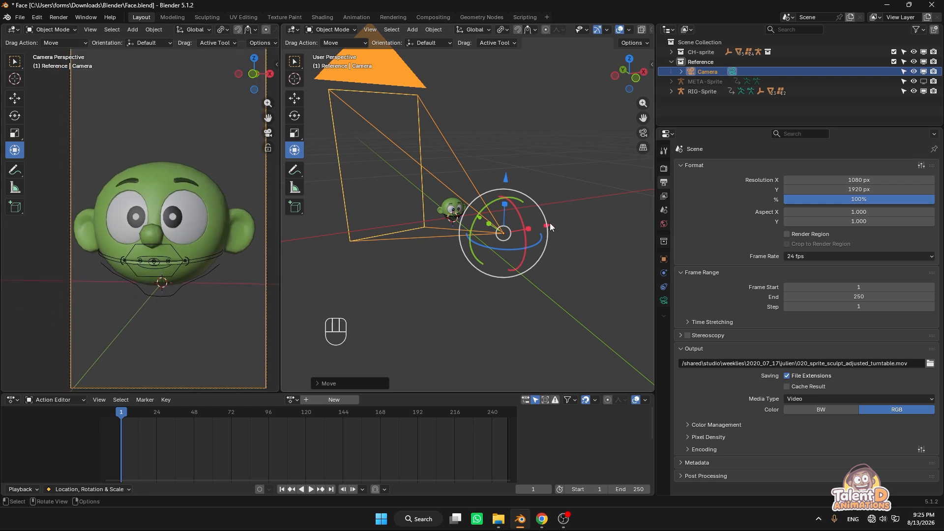
drag(549, 223, 548, 224)
scroll(189, 218, down, 2)
shift+middle_drag(196, 239, 188, 220)
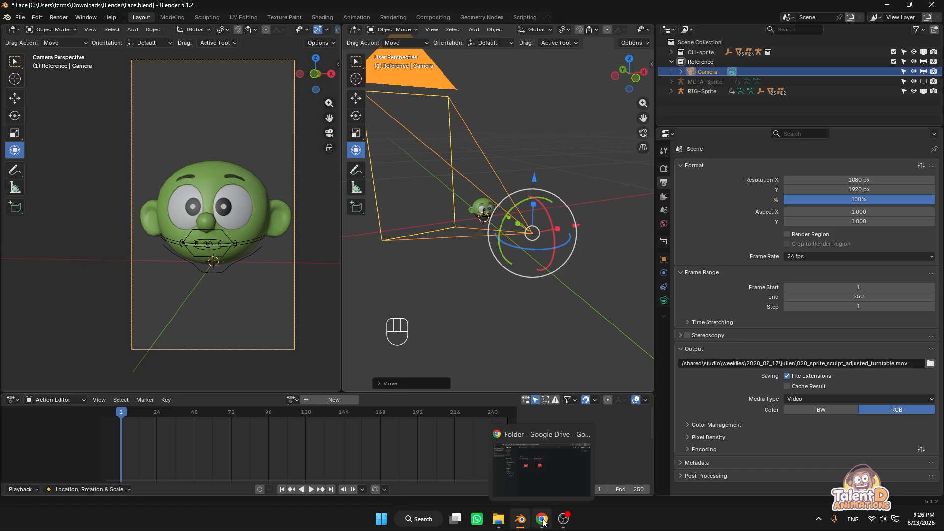
Switch to Chrome and try to download reference 02.mp4 from the Face Animation Tutorial folder in Google Drive
click(543, 520)
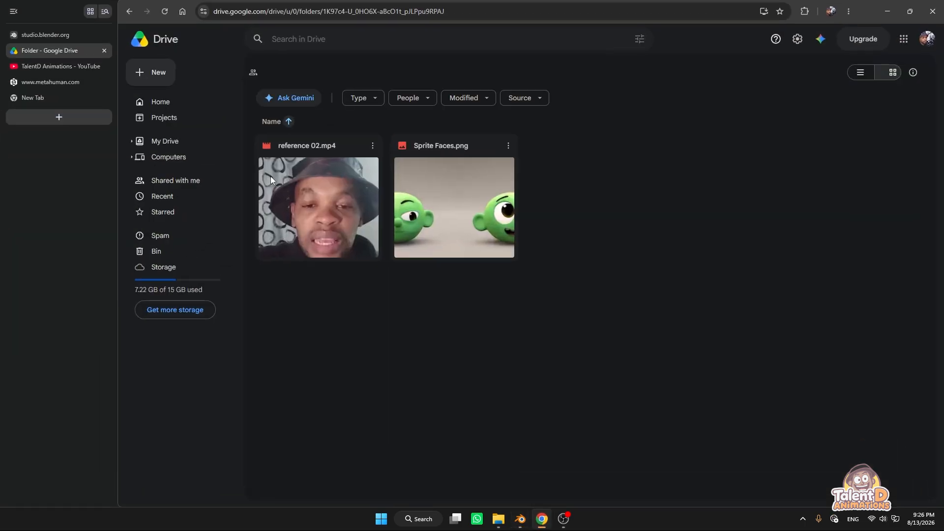
click(373, 148)
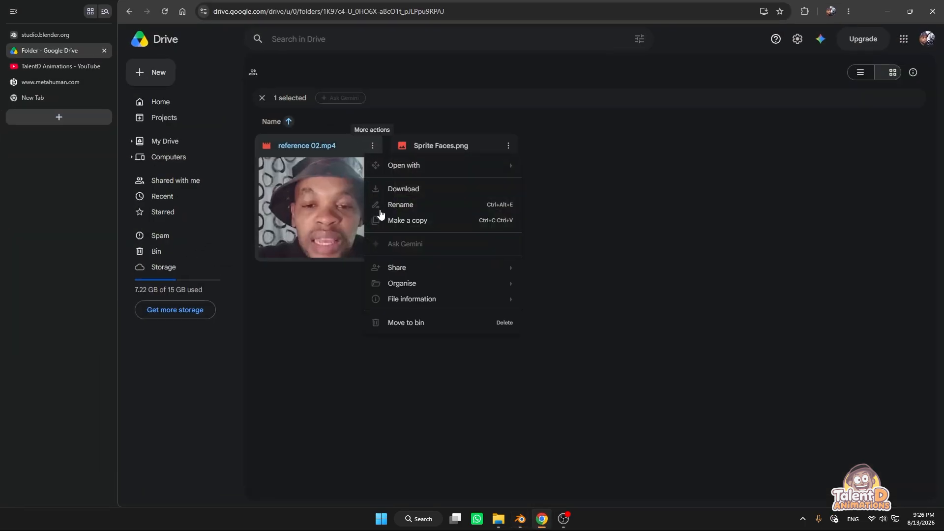
click(298, 375)
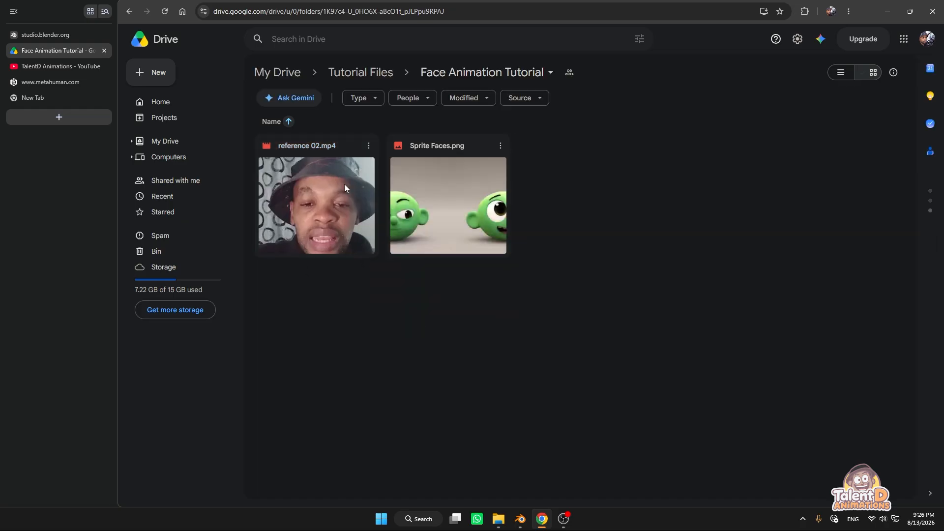
click(371, 149)
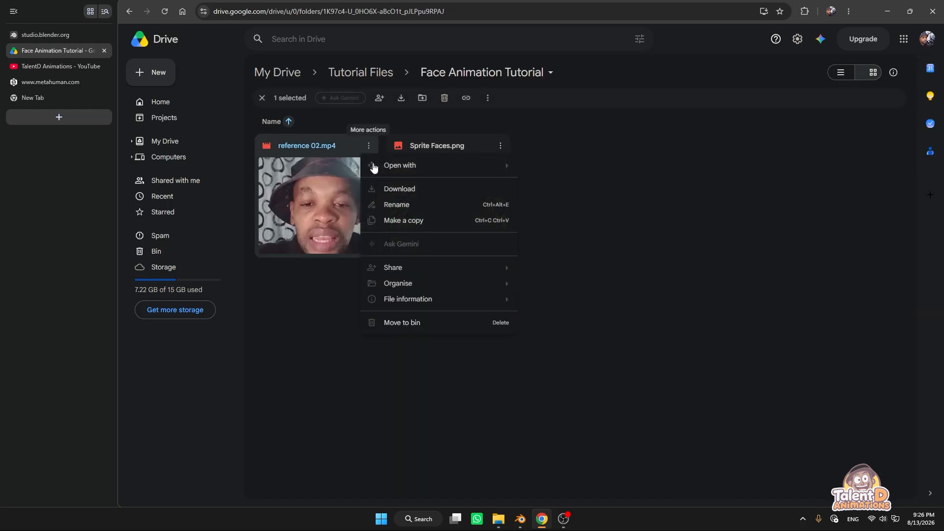
click(408, 187)
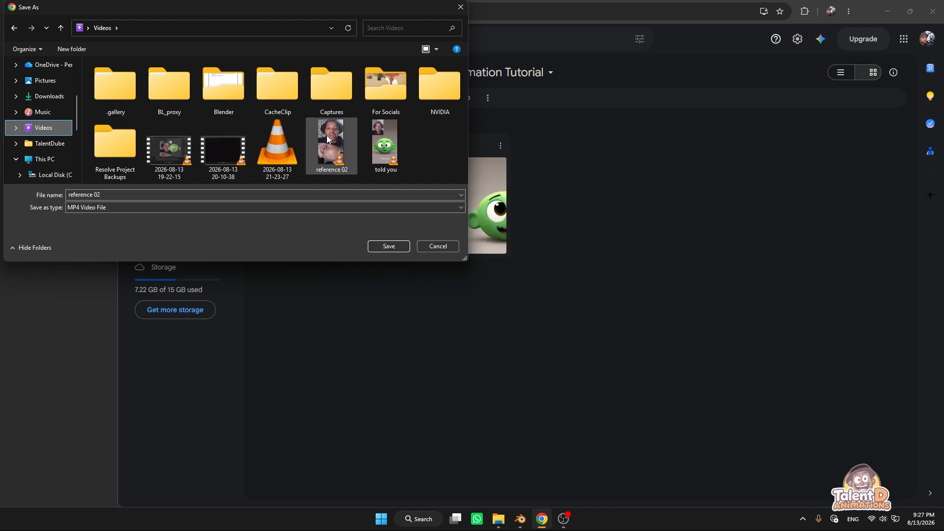
click(460, 6)
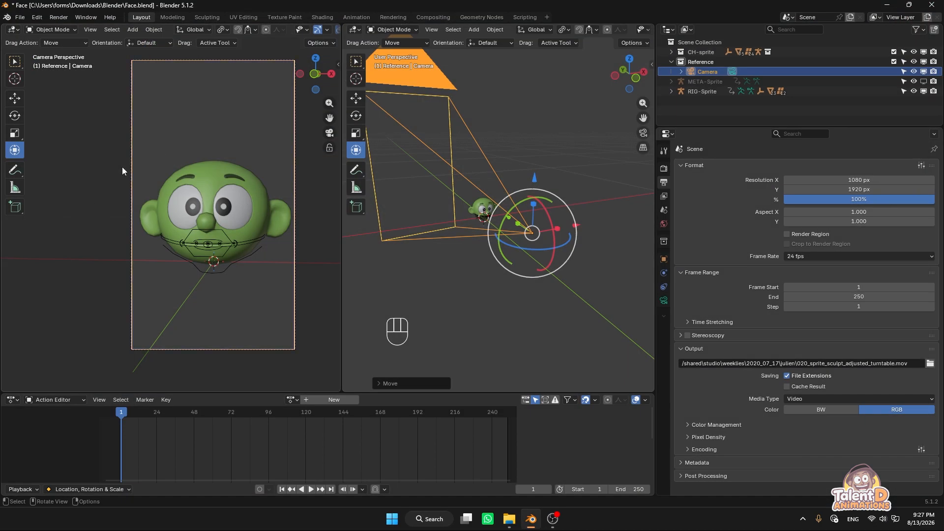
Hide the camera object in the Blender scene and face the head from the front in the larger 3D viewport
middle_drag(566, 237, 556, 233)
middle_drag(487, 197, 526, 225)
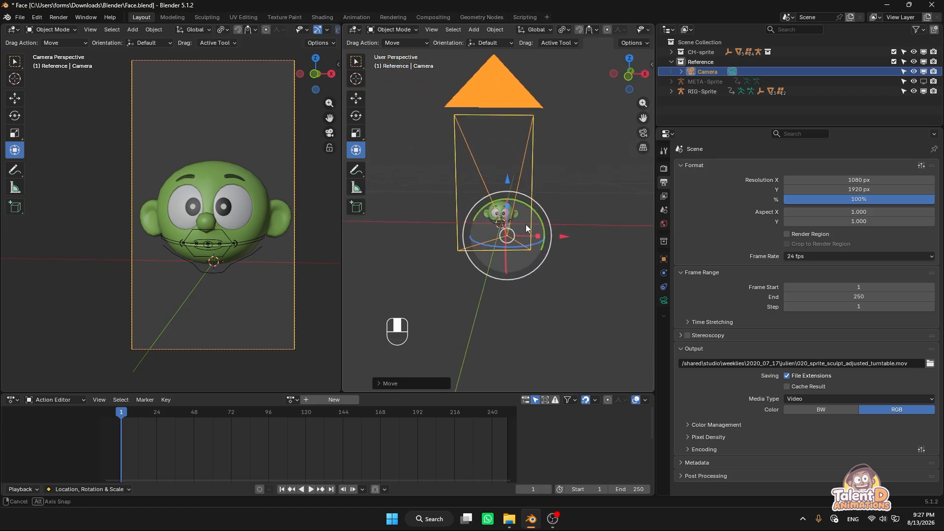
click(526, 137)
key(h)
scroll(523, 156, up, 5)
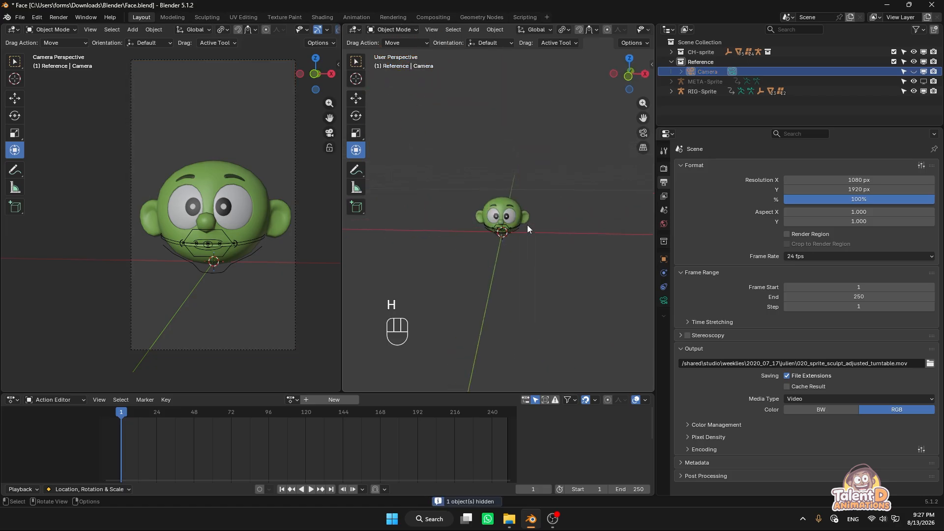
middle_drag(523, 240, 563, 241)
shift+middle_drag(564, 241, 571, 209)
middle_drag(571, 208, 574, 225)
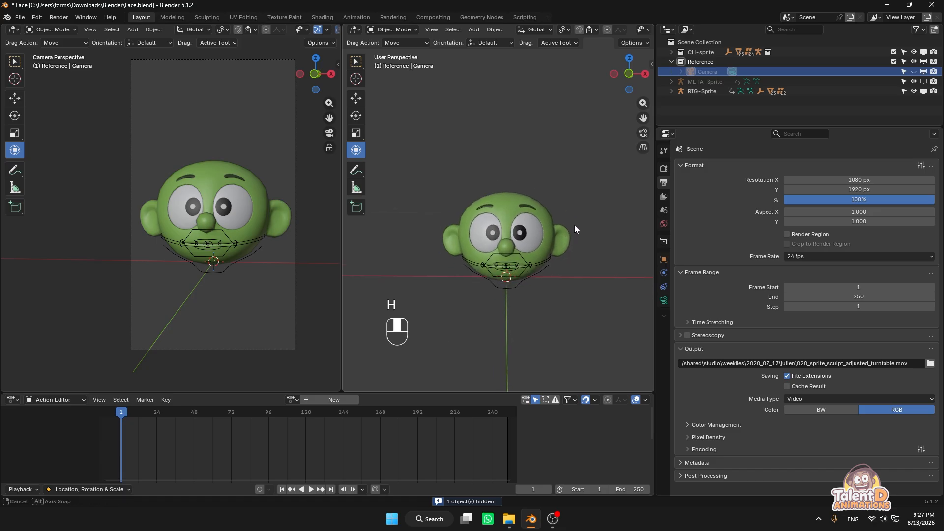
Select the head mesh and frame it in the larger 3D viewport with space around it
click(484, 200)
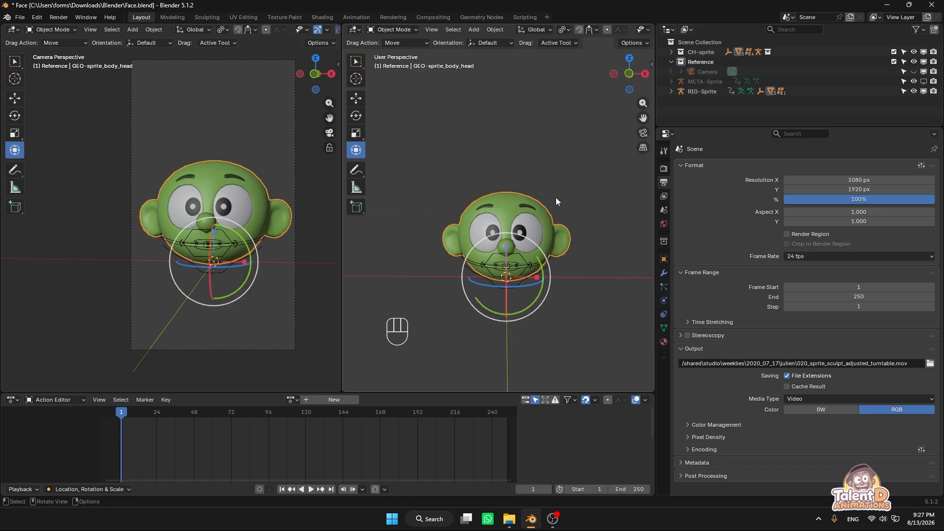
click(433, 30)
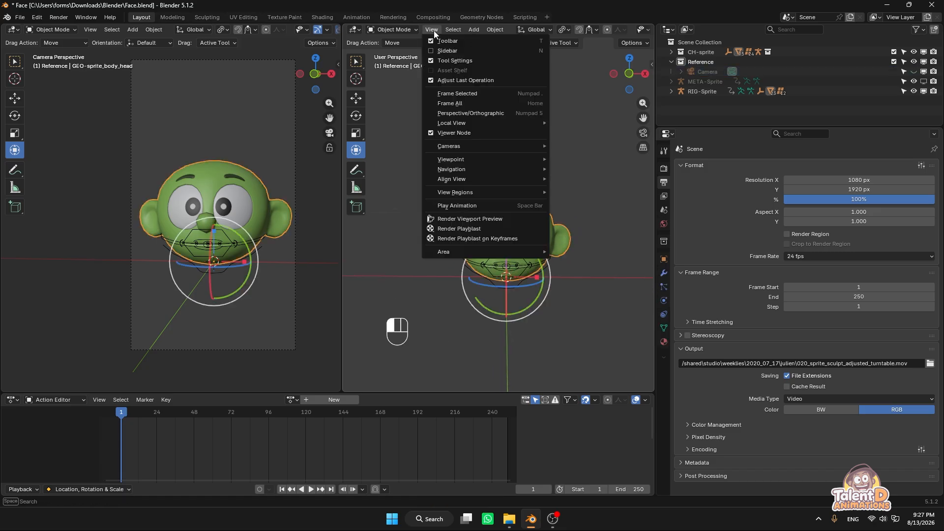
click(458, 95)
scroll(500, 199, down, 4)
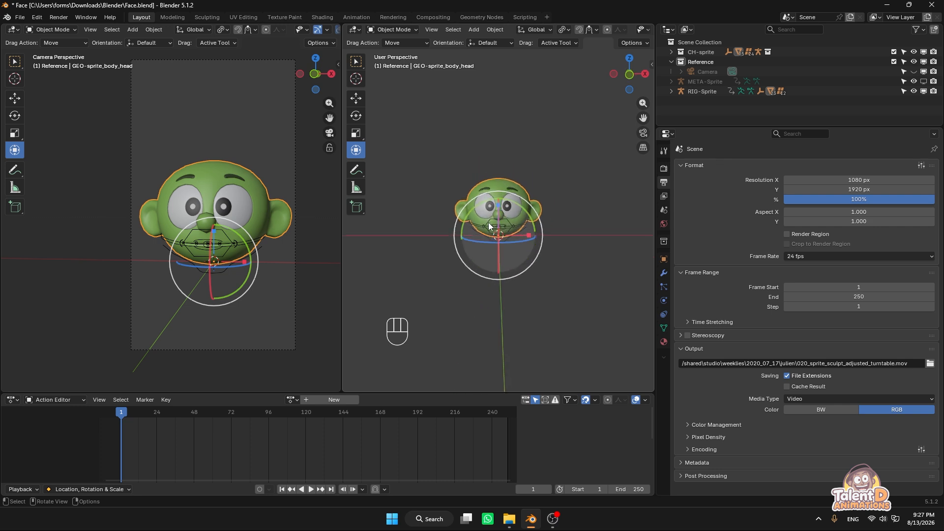
middle_drag(494, 188, 479, 178)
Bring the reference 02 video from the Videos folder into the 3D scene as an image empty beside the head
click(509, 518)
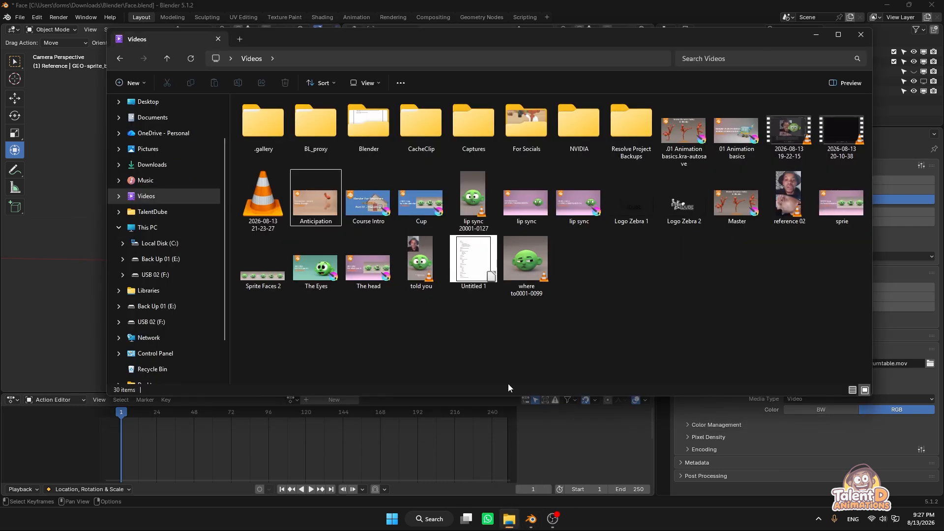
drag(754, 39, 250, 60)
drag(402, 193, 419, 185)
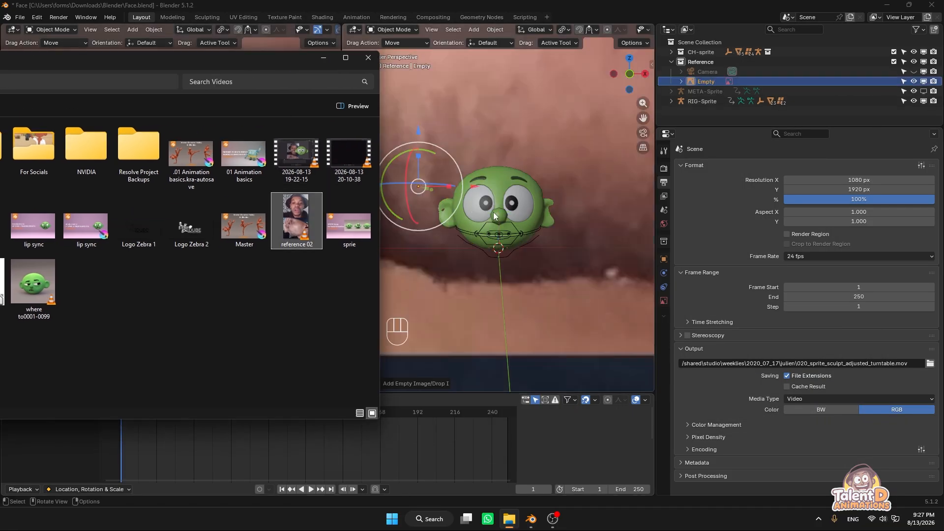
click(418, 186)
Scale the reference video empty down to about 0.035, lower it to ground level and shift it sideways to about X -0.081 m
key(s)
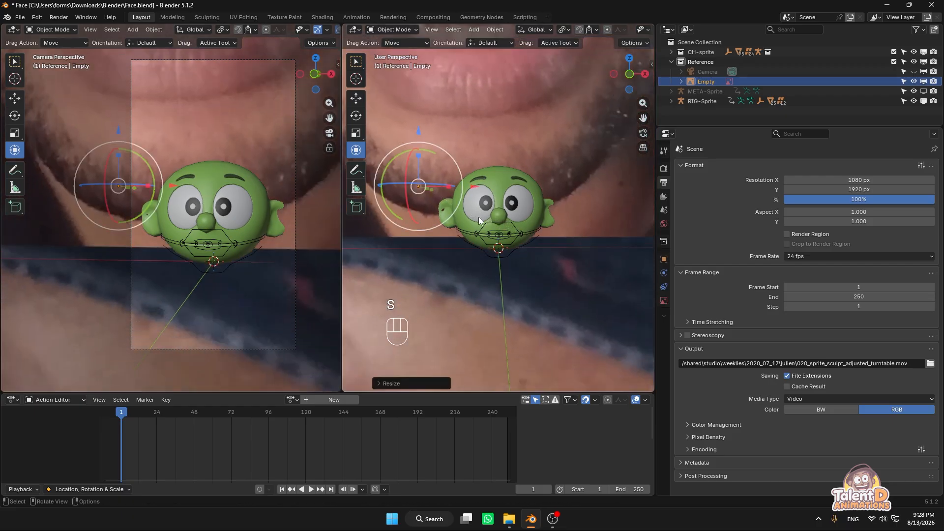
key(s)
click(532, 234)
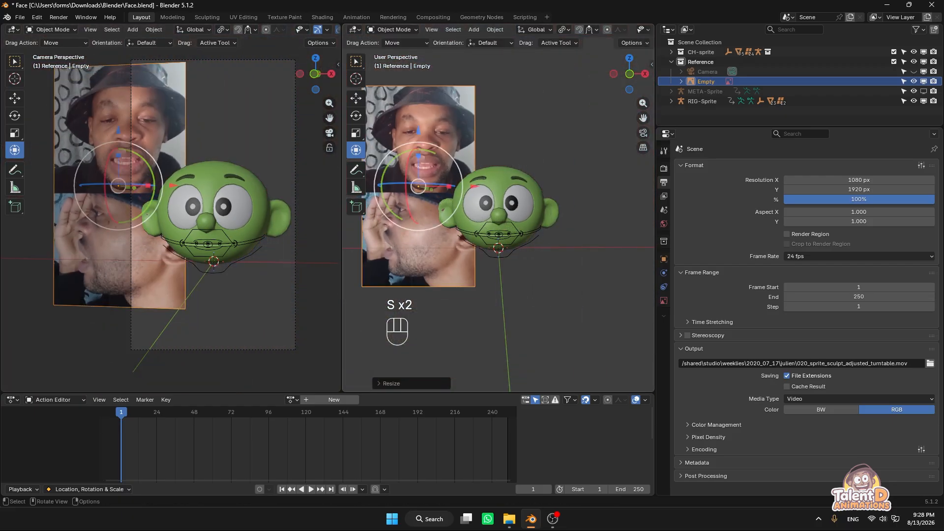
key(s)
click(528, 233)
drag(416, 128, 417, 189)
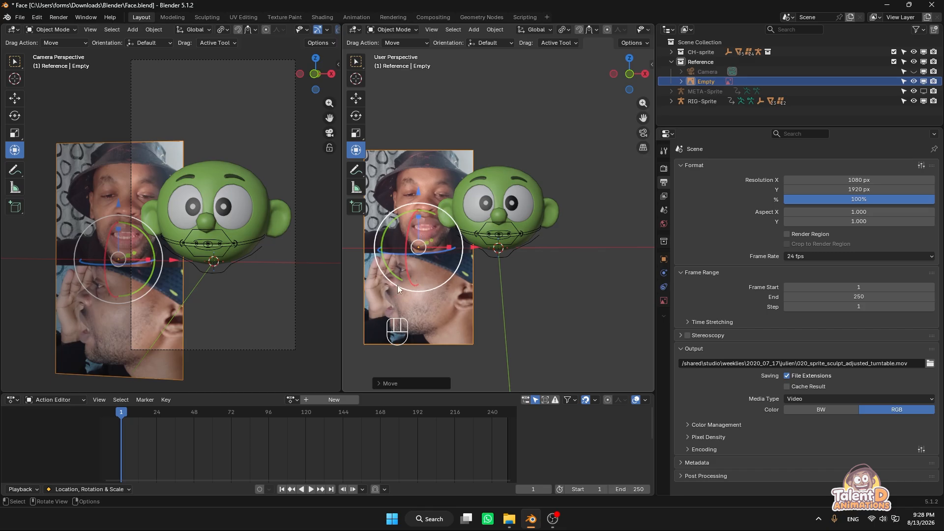
drag(470, 248, 462, 248)
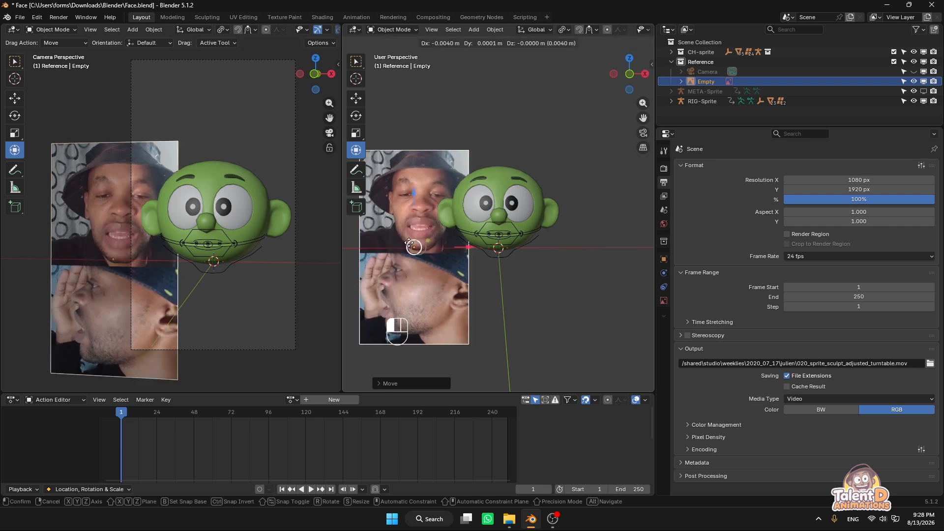
Set the reference video empty's rotation to 90° on X and 0° on Y and Z
key(n)
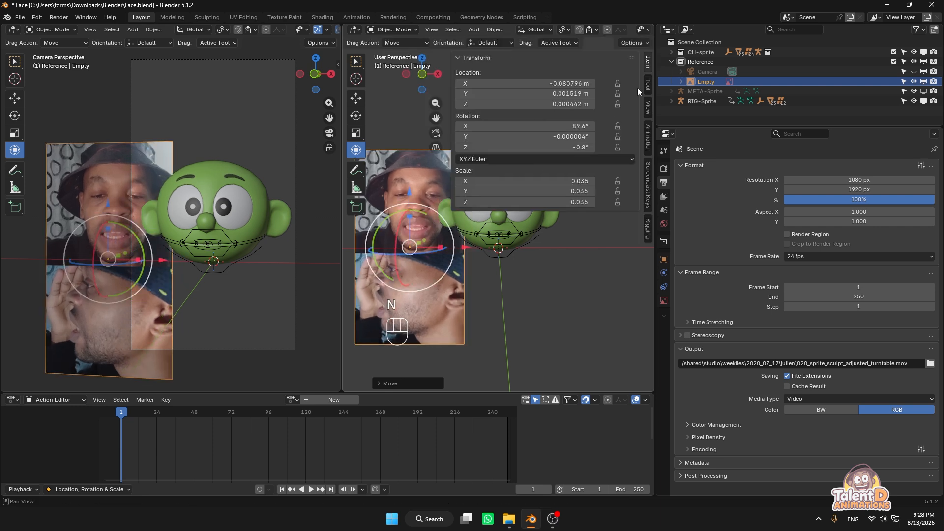
click(530, 126)
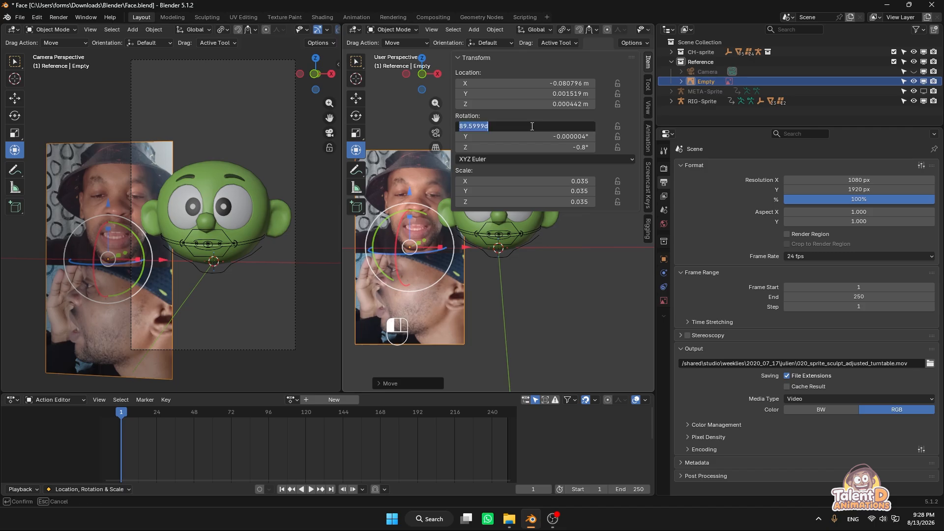
text(90)
key(Return)
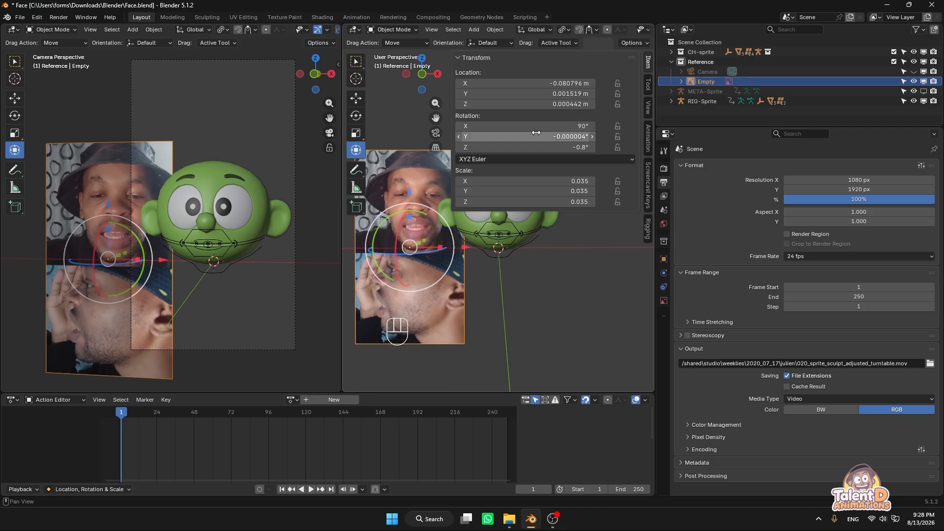
click(531, 137)
drag(539, 139, 539, 147)
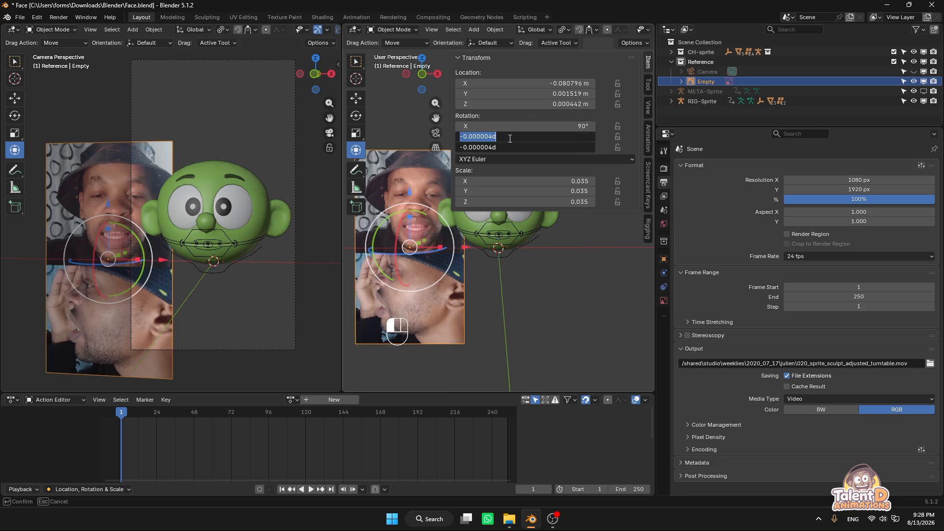
text(0)
key(Return)
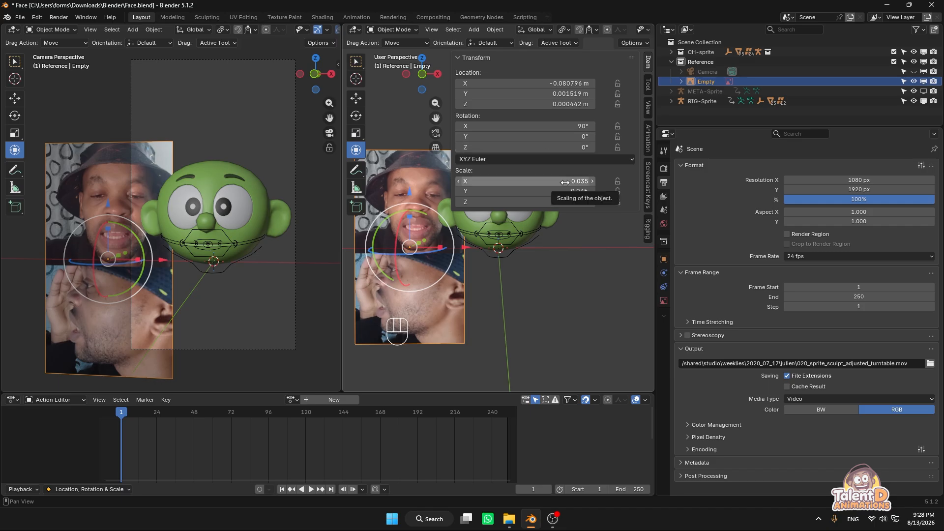
key(n)
Move the reference video empty back behind the head and farther out to its side
middle_drag(565, 216, 563, 180)
drag(564, 184, 596, 183)
middle_drag(596, 183, 500, 170)
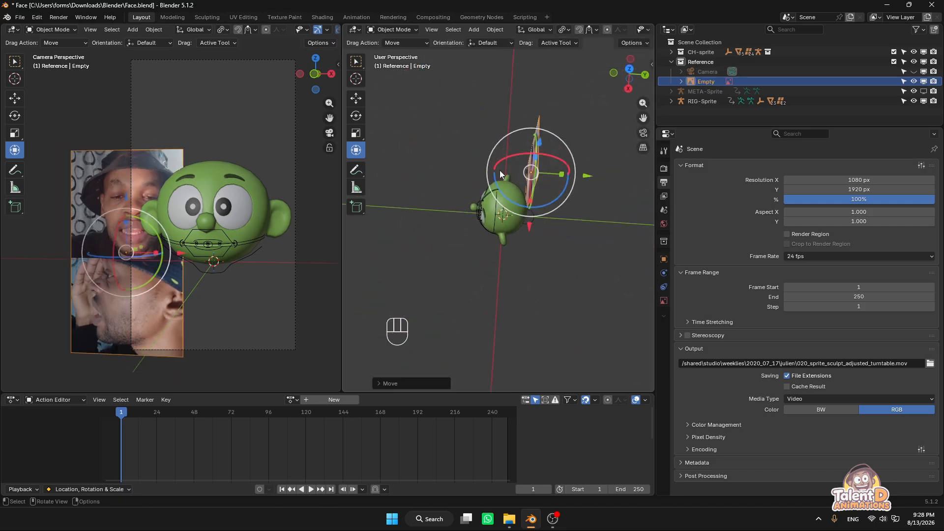
drag(588, 176, 593, 176)
middle_drag(482, 185, 544, 217)
Scale the reference video empty up slightly beside the head
key(s)
click(556, 231)
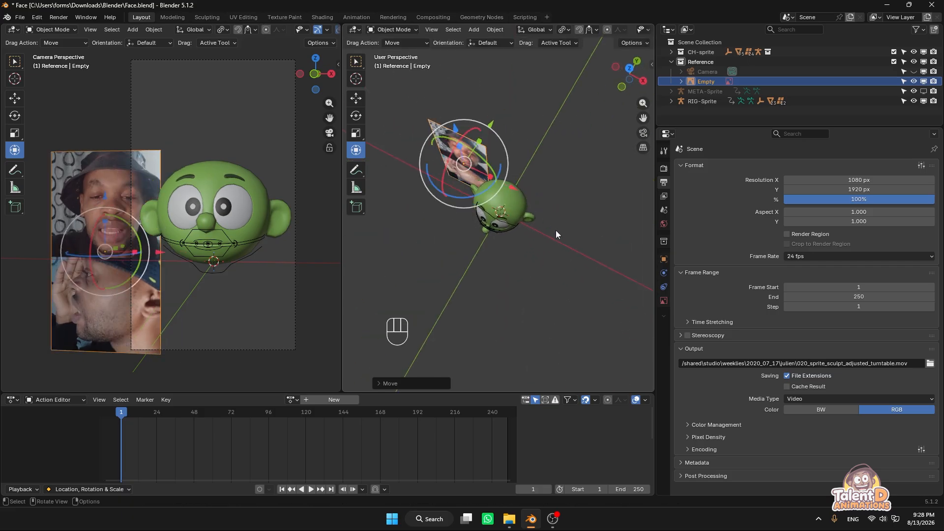
key(s)
click(566, 218)
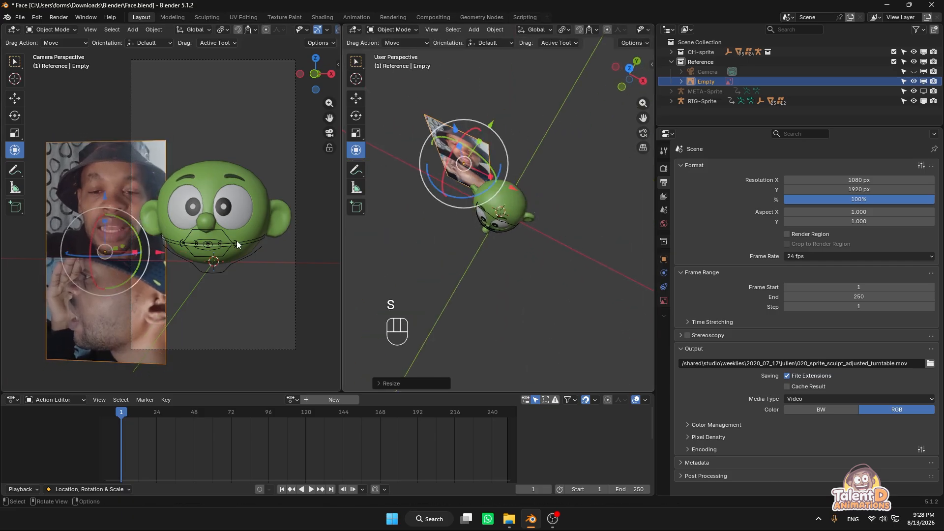
Enlarge the camera viewport and save the project as a new file named Face 2.blend
drag(344, 221, 422, 223)
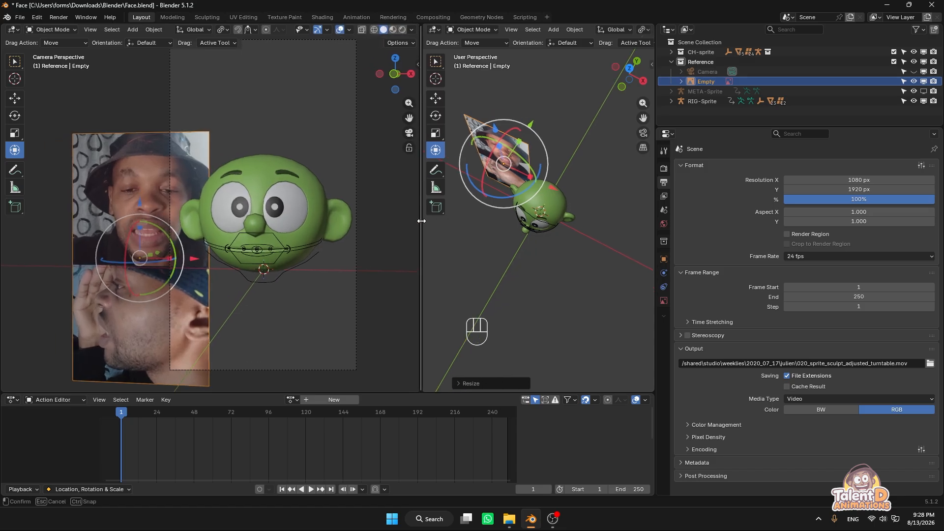
shift+middle_drag(353, 225, 370, 217)
click(19, 17)
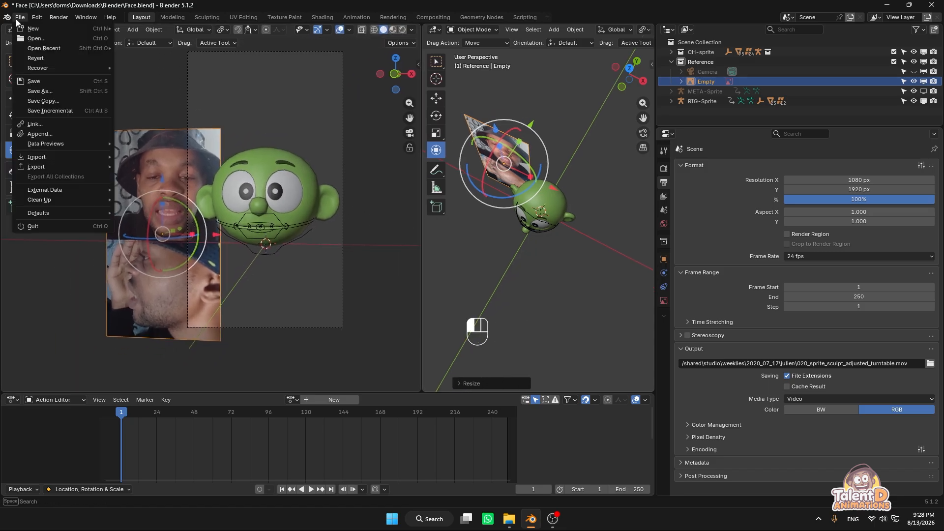
click(36, 91)
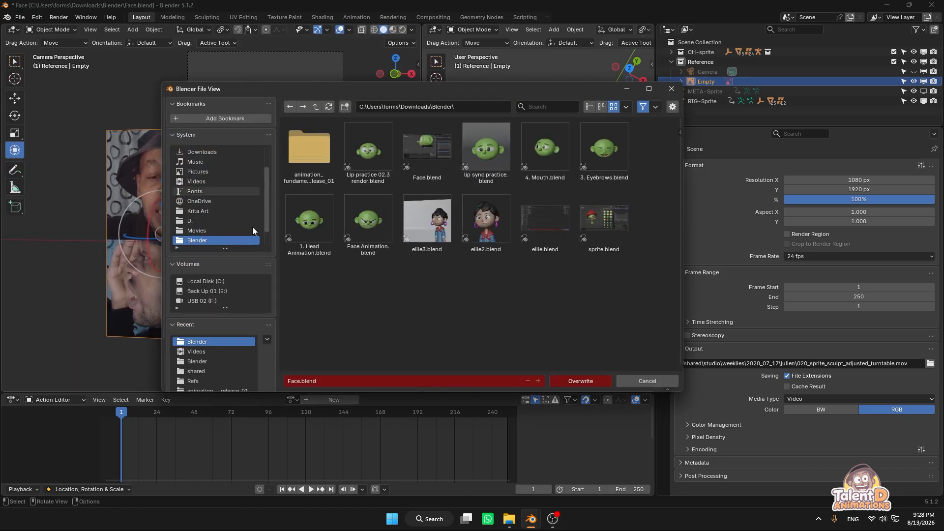
click(298, 382)
click(299, 382)
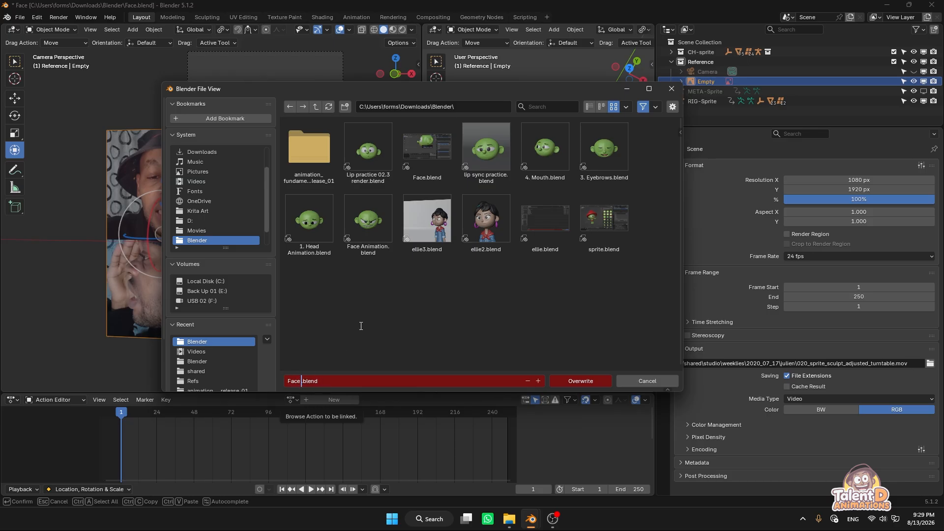
text(2)
key(Return)
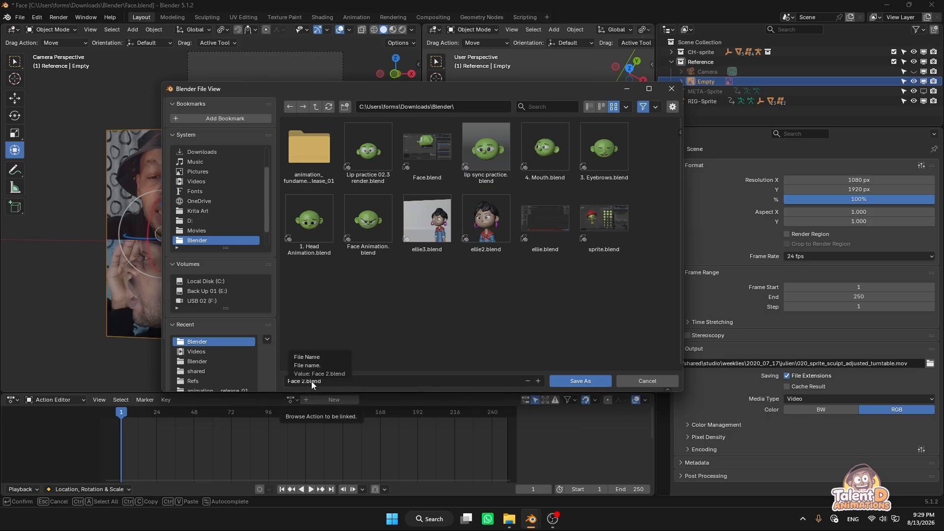
click(583, 379)
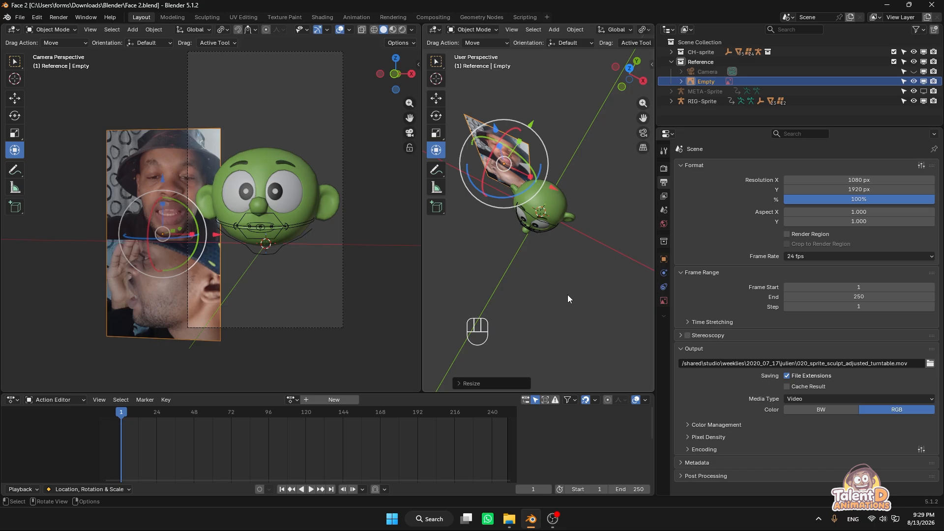
Orbit the second viewport to face the head and reference video, and make the two viewports roughly equal in width
middle_drag(592, 295, 519, 298)
scroll(379, 458, down, 3)
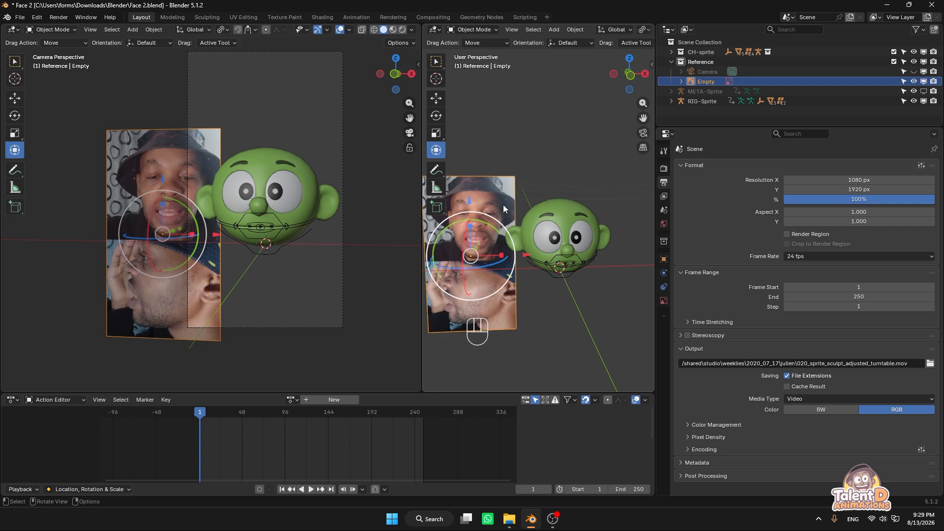
drag(422, 201, 346, 199)
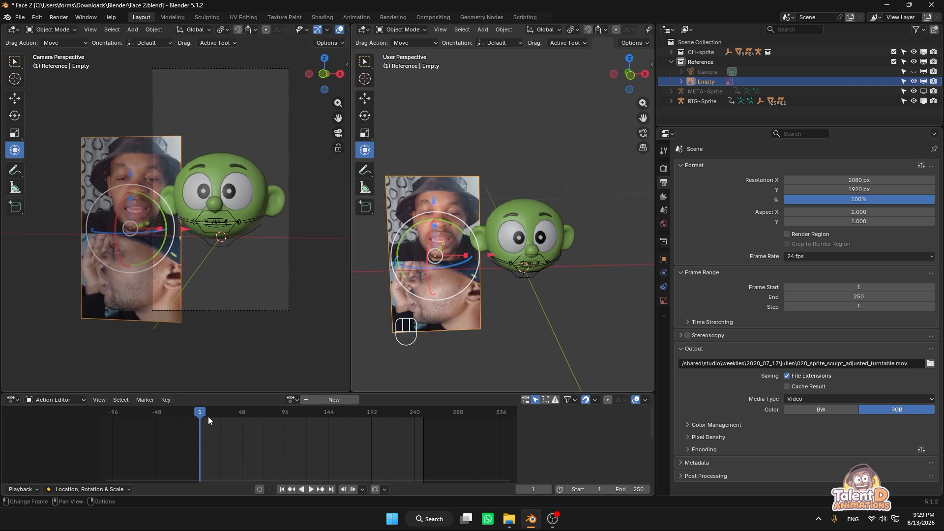
Scrub the reference video to frame 154 and raise its frame count to 2196
drag(211, 413, 337, 415)
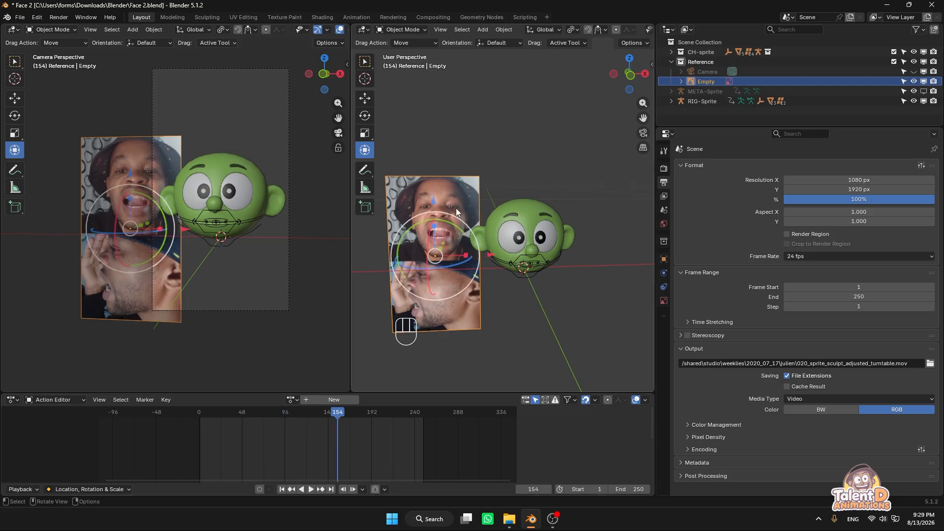
click(664, 300)
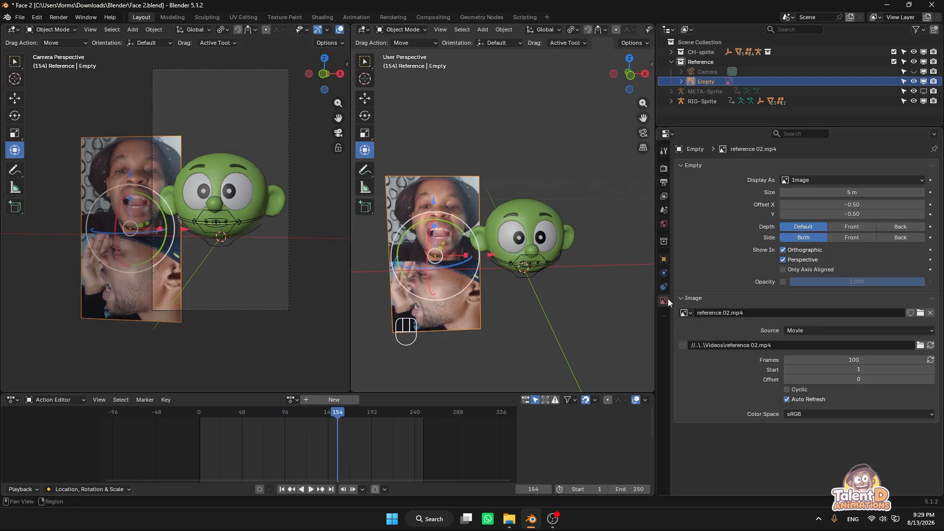
drag(818, 362, 885, 358)
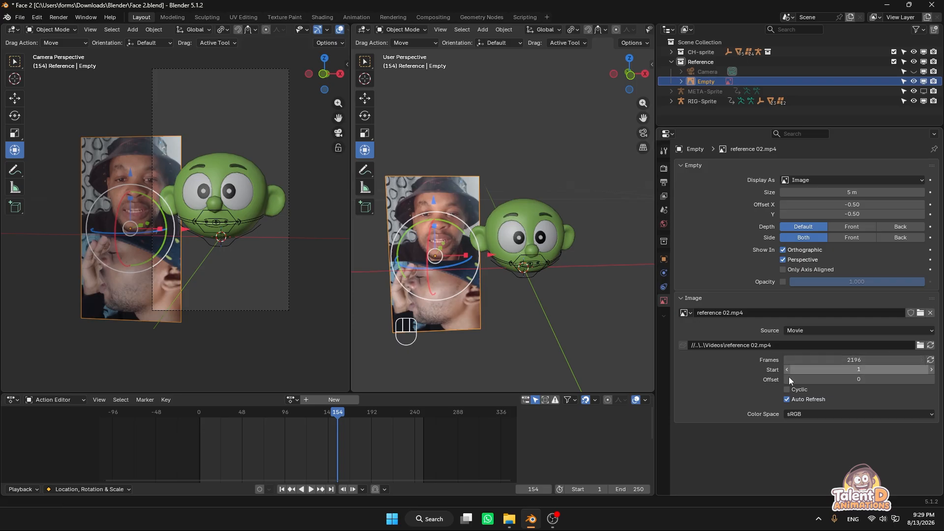
Scrub to frame 126, set it as the scene's end frame and play back the shortened range
key(n)
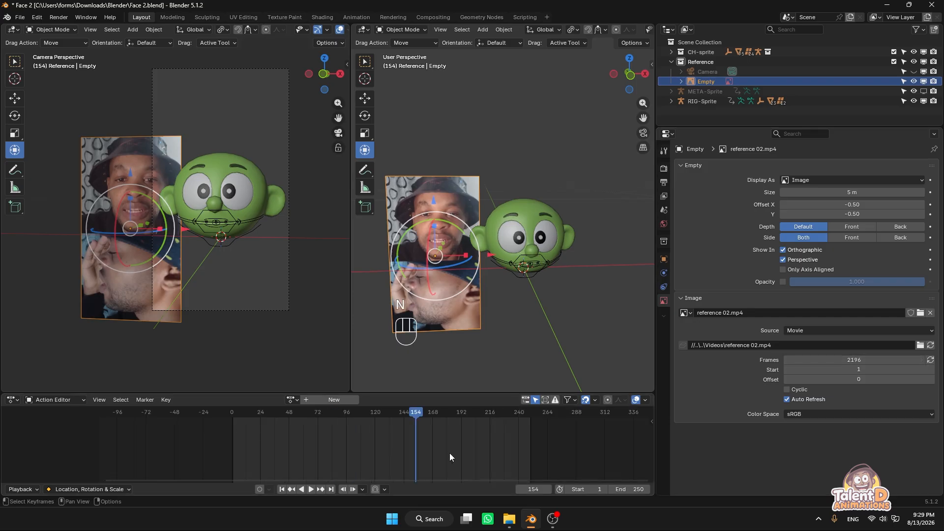
scroll(485, 448, up, 3)
drag(628, 489, 633, 490)
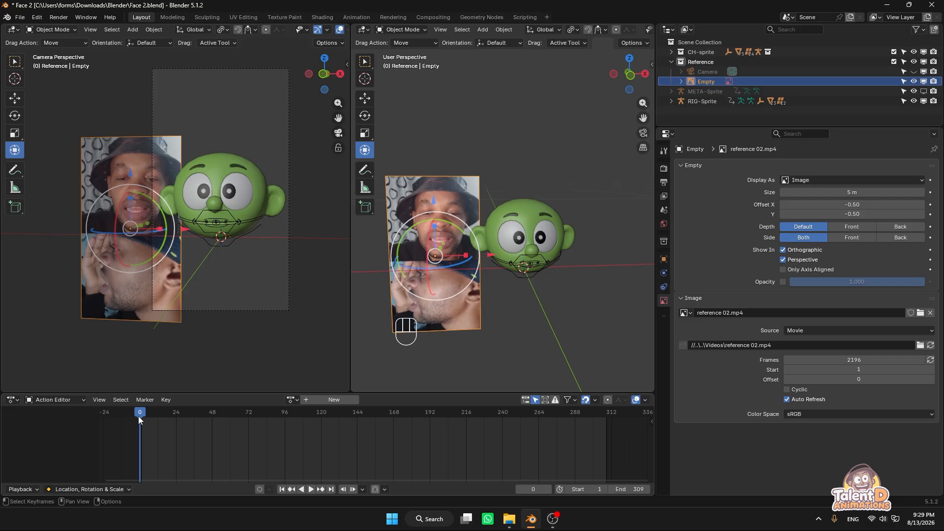
drag(141, 417, 329, 423)
click(634, 490)
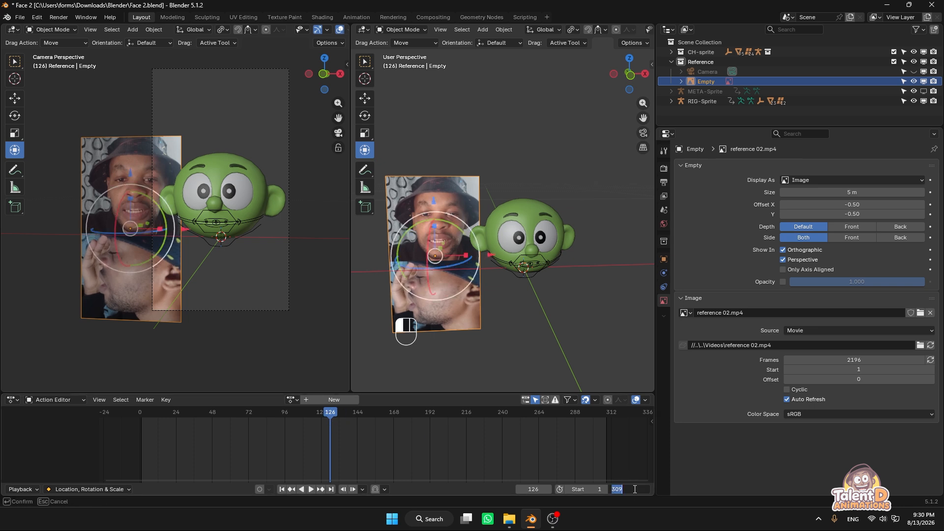
text(126)
key(Return)
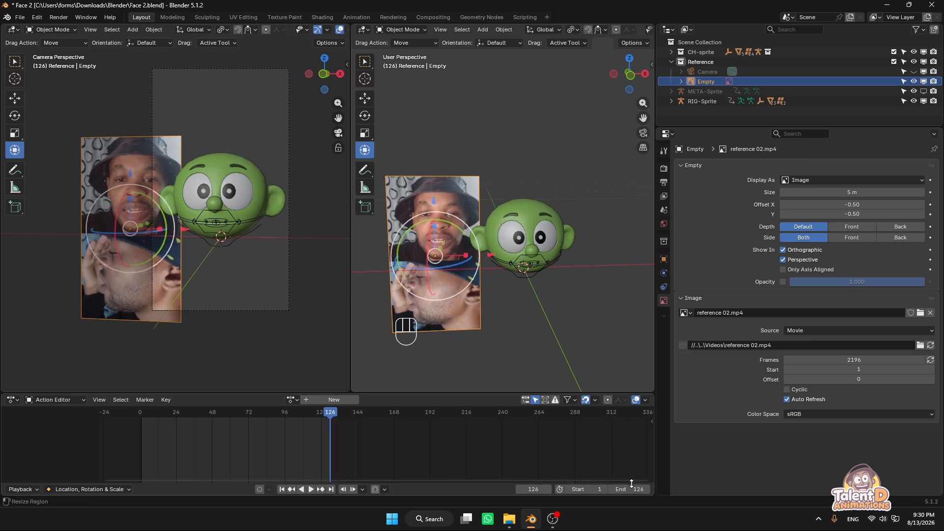
key(Home)
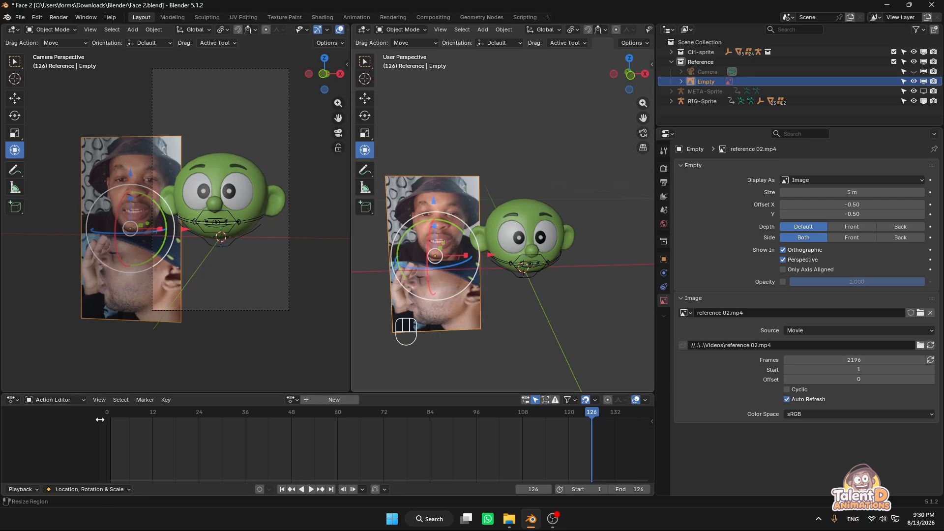
key(space)
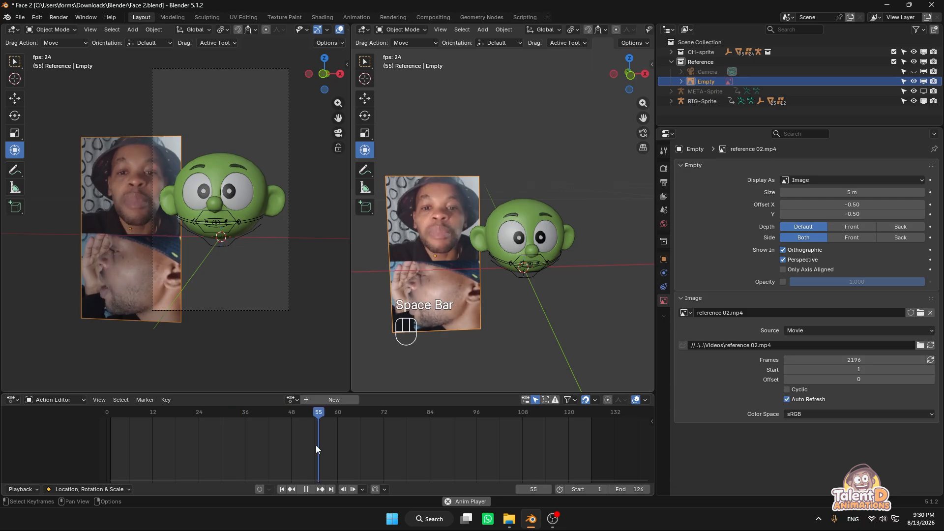
key(space)
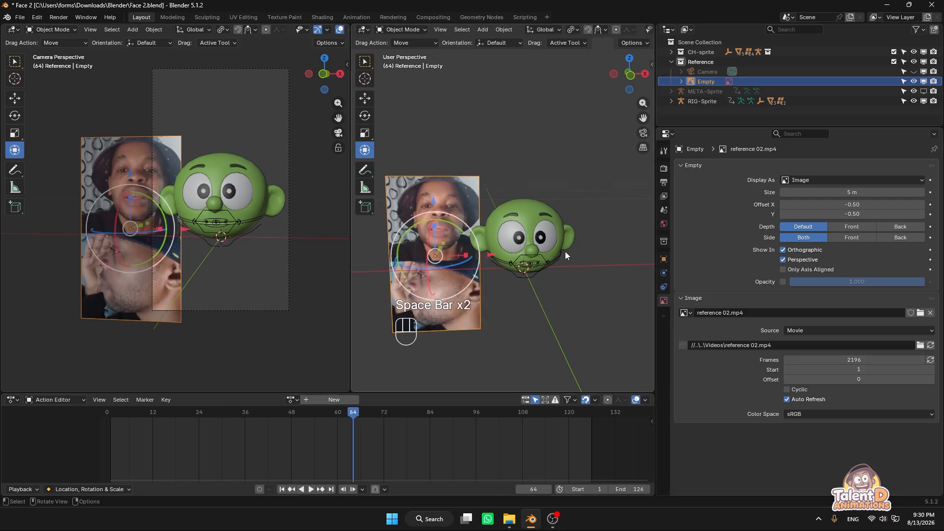
Switch to File Explorer and check the frame rate in the detailed properties of the reference 02 video
click(510, 518)
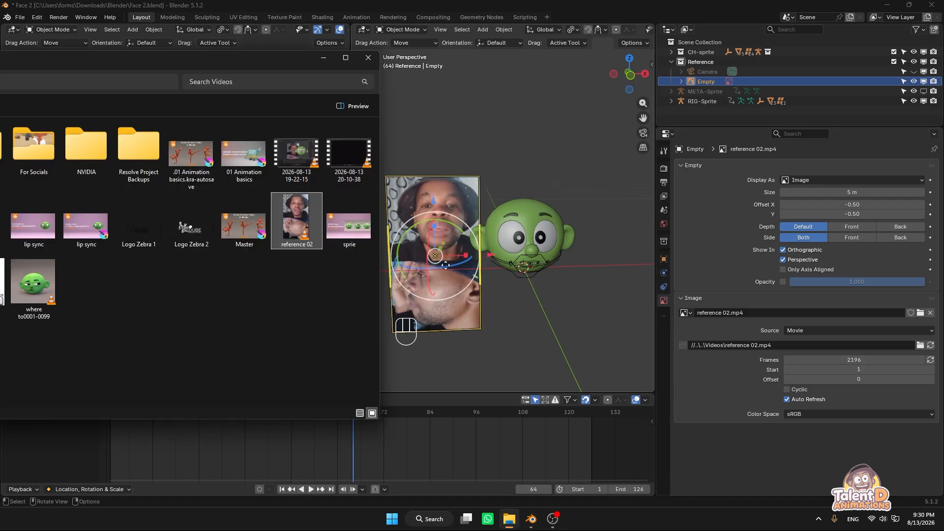
right_click(300, 216)
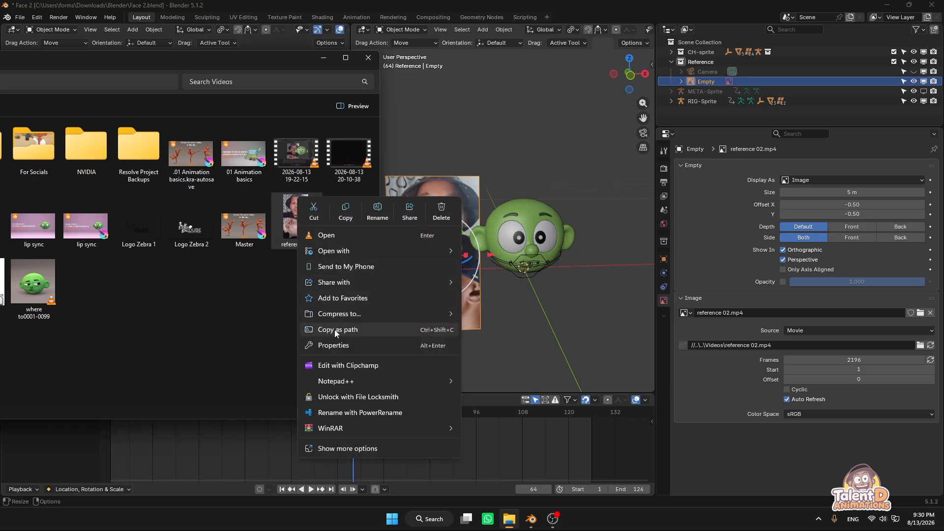
click(336, 343)
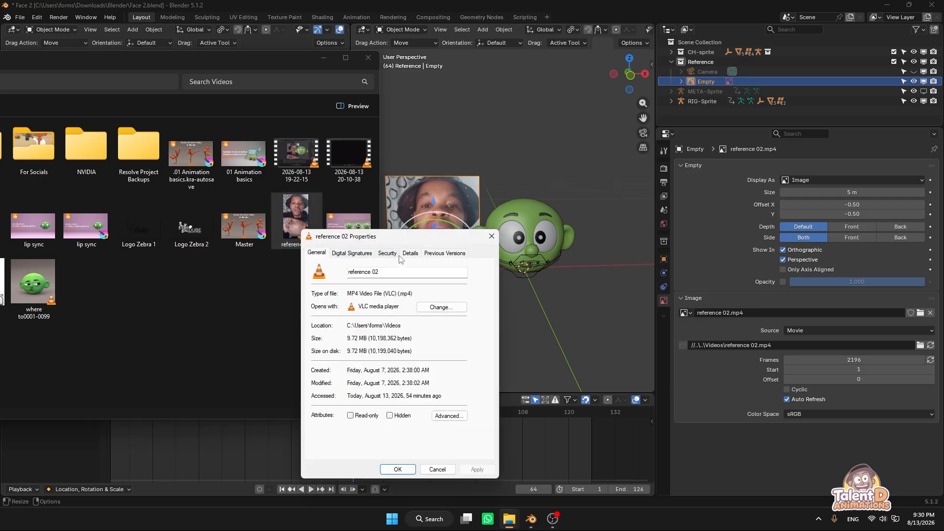
click(402, 259)
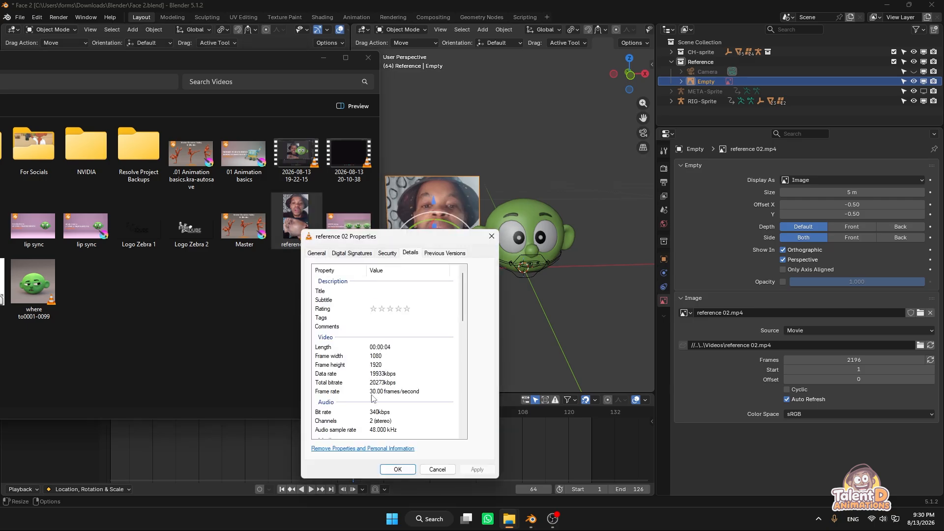
click(383, 394)
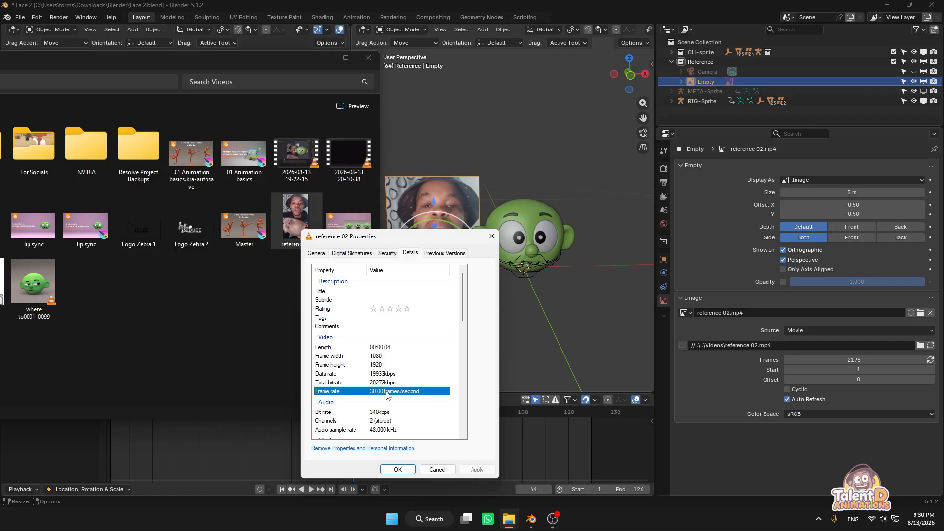
click(491, 236)
Set the scene's frame rate to 30 fps and play back the reference video at that speed
click(663, 183)
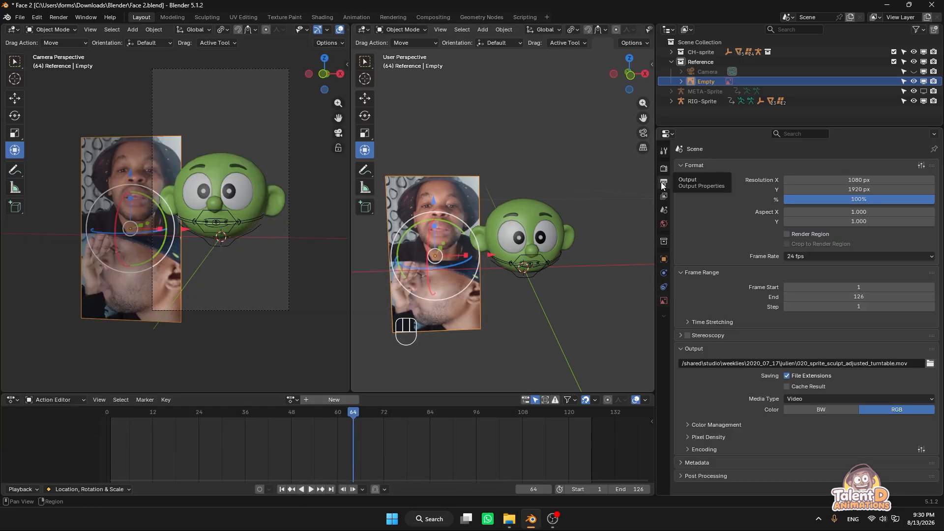
click(803, 256)
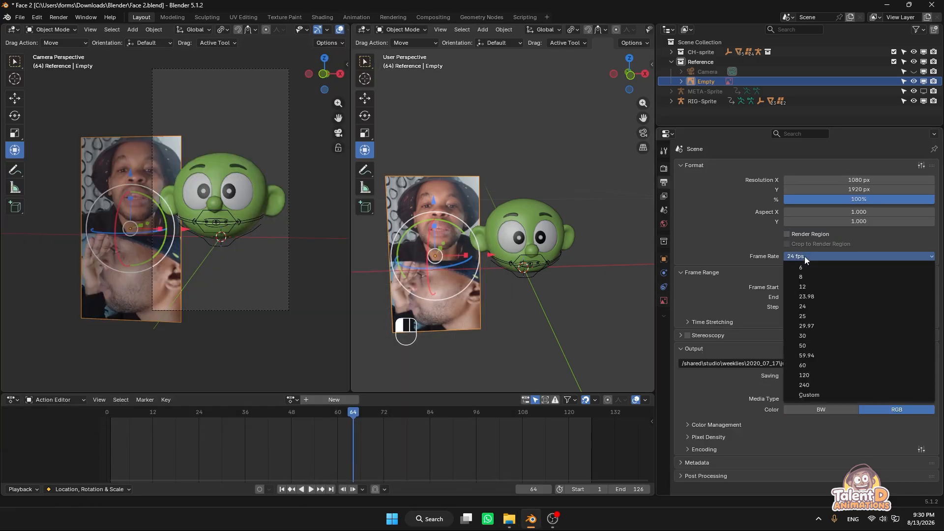
click(811, 334)
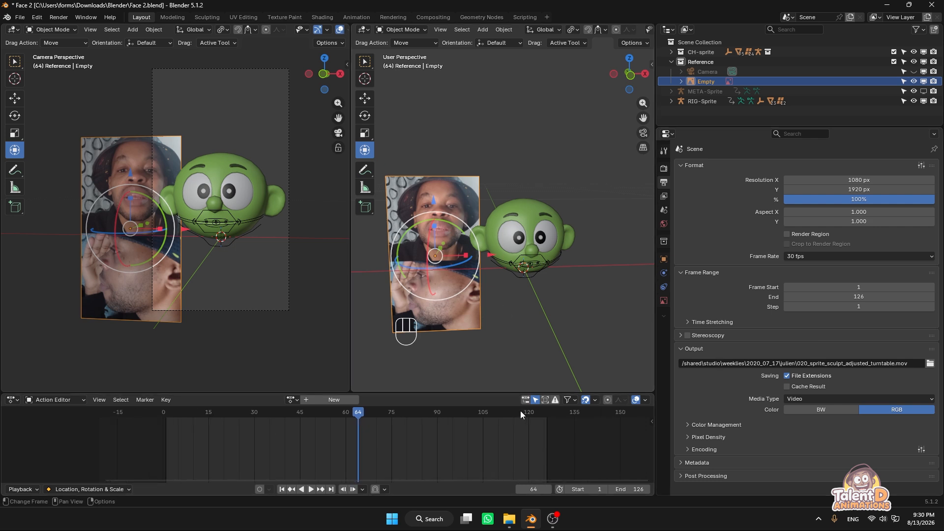
drag(520, 412, 544, 421)
key(space)
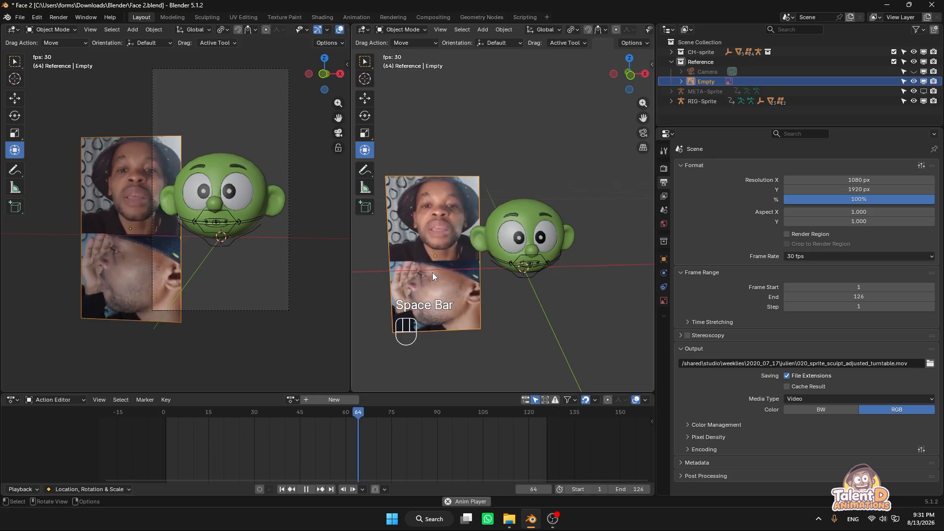
key(space)
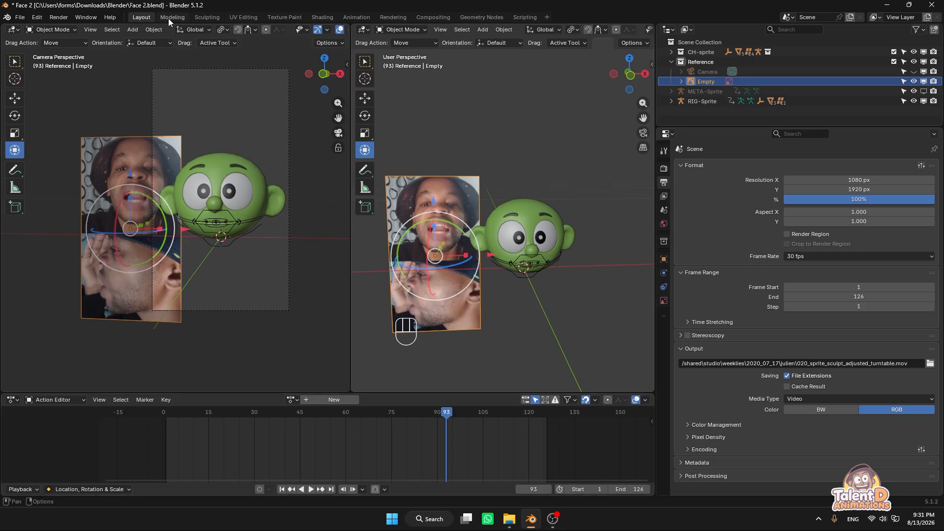
Delete every workspace except Layout, from Modeling through Scripting
right_click(205, 17)
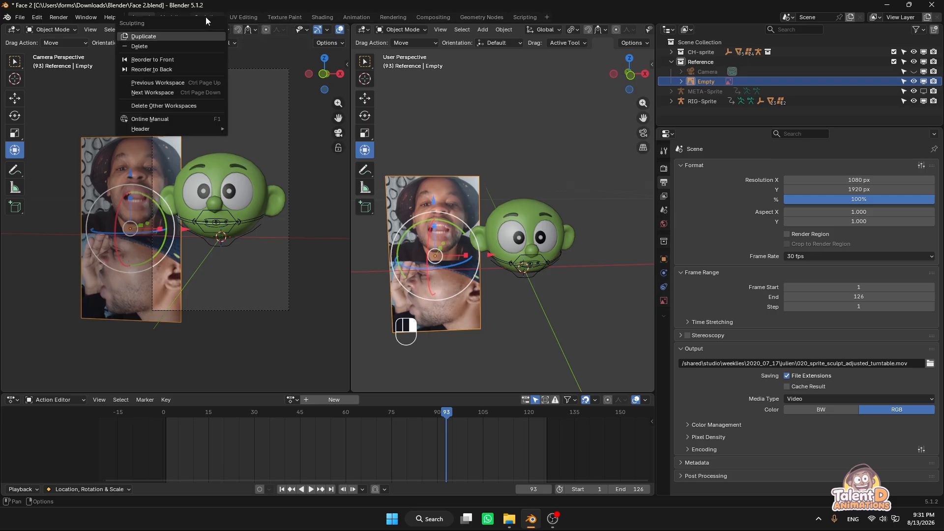
click(160, 38)
right_click(209, 18)
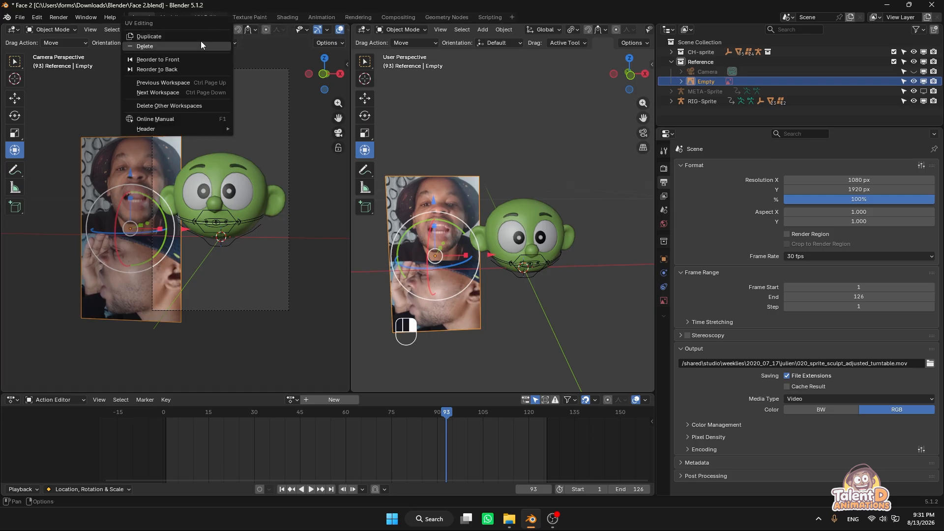
click(198, 44)
right_click(206, 20)
click(208, 43)
right_click(206, 18)
click(208, 42)
right_click(208, 19)
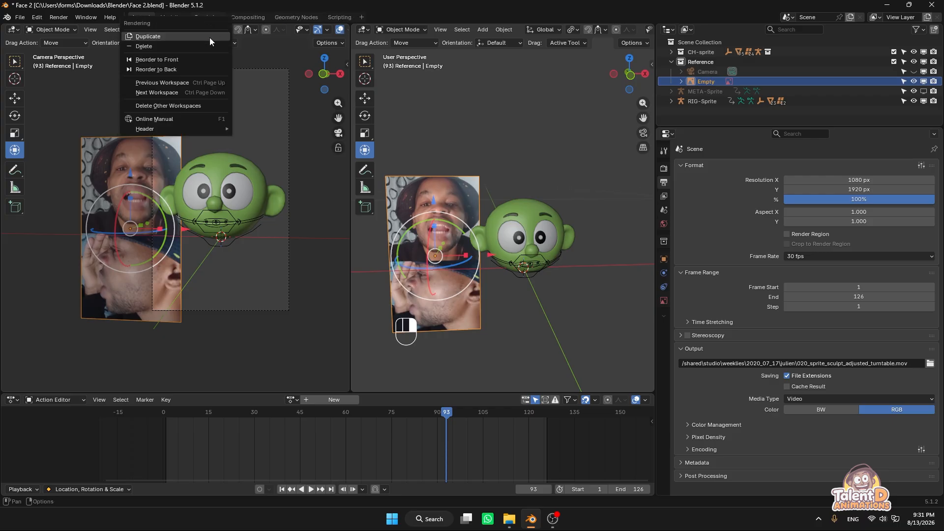
click(209, 42)
right_click(208, 18)
click(208, 42)
right_click(175, 19)
click(178, 44)
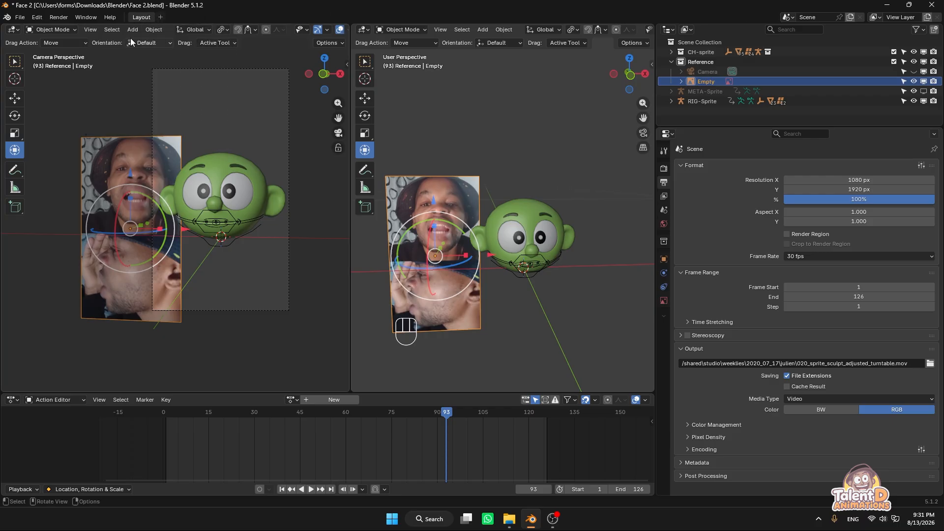
Add a Video Editing workspace from the video editing templates
click(161, 17)
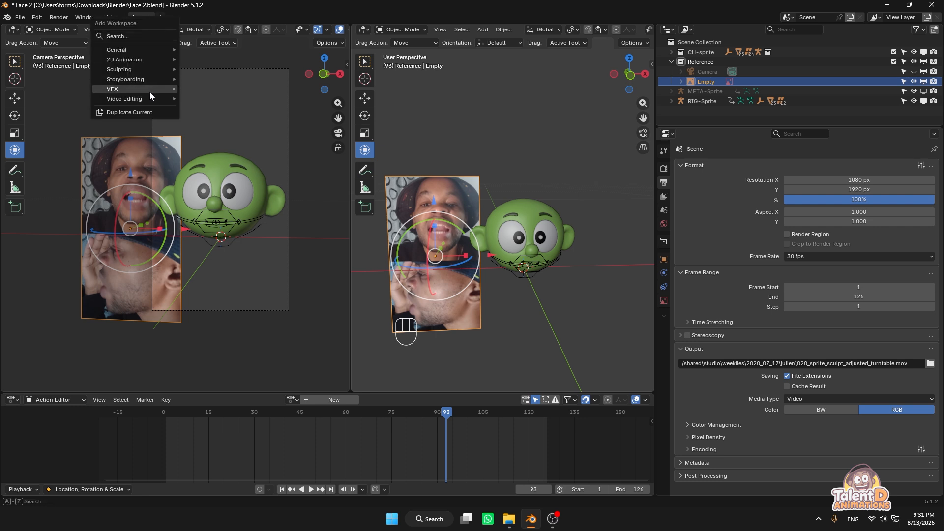
mouse_move(149, 99)
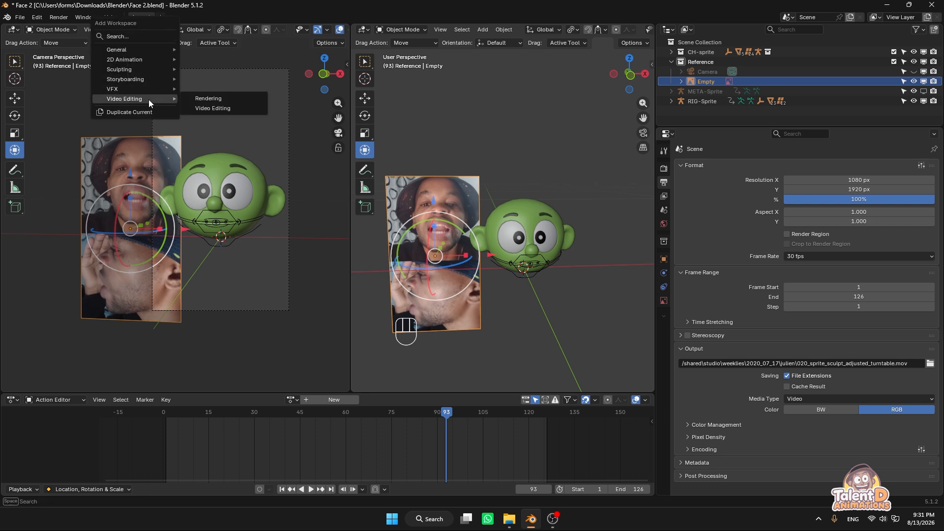
click(223, 107)
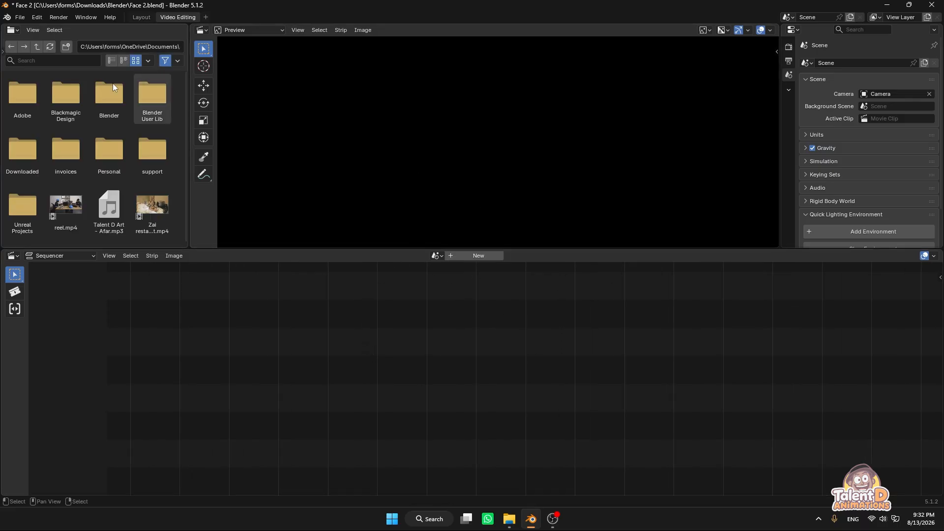
Assign the existing Scene to the sequencer in the Video Editing workspace
click(142, 17)
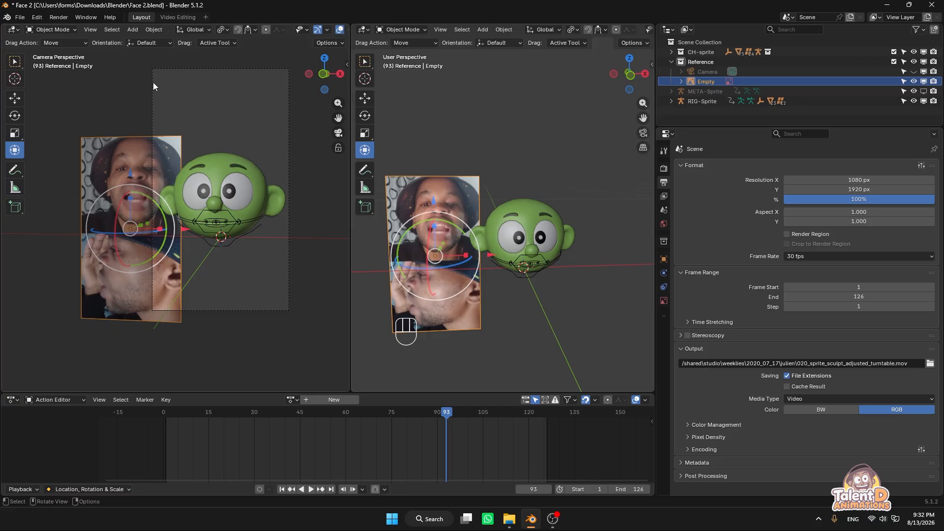
click(178, 17)
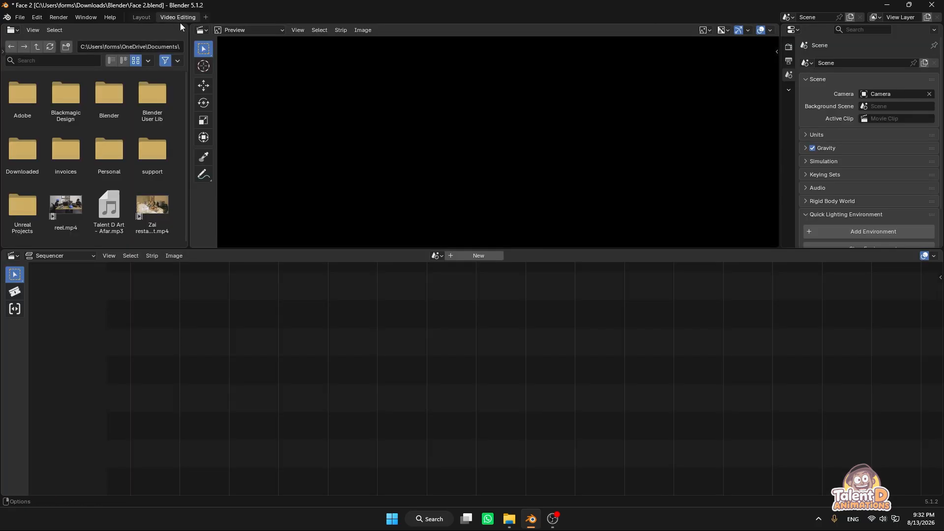
click(788, 61)
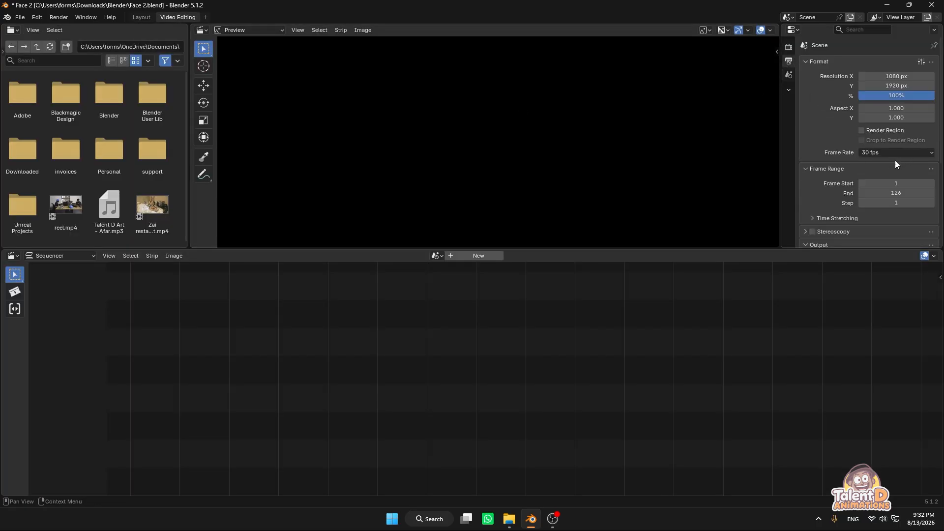
click(437, 256)
click(454, 271)
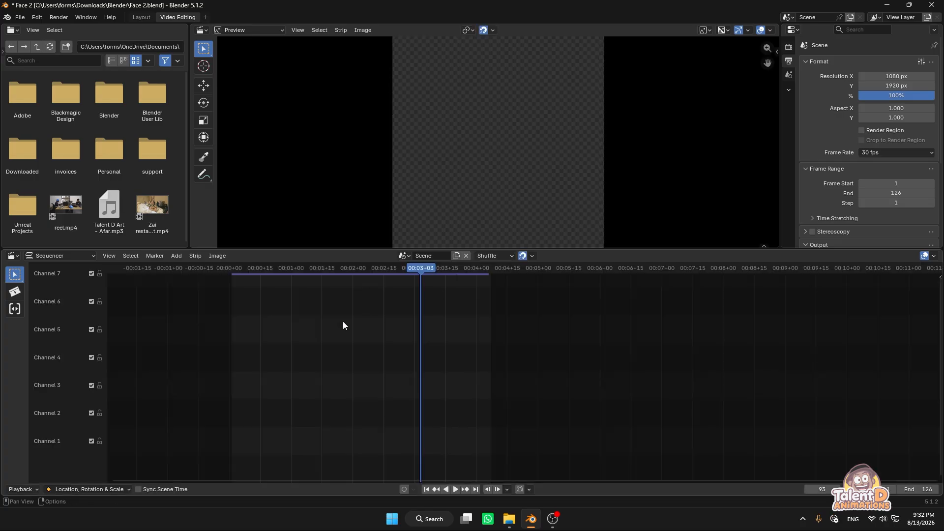
middle_drag(343, 321, 506, 337)
scroll(537, 102, down, 1)
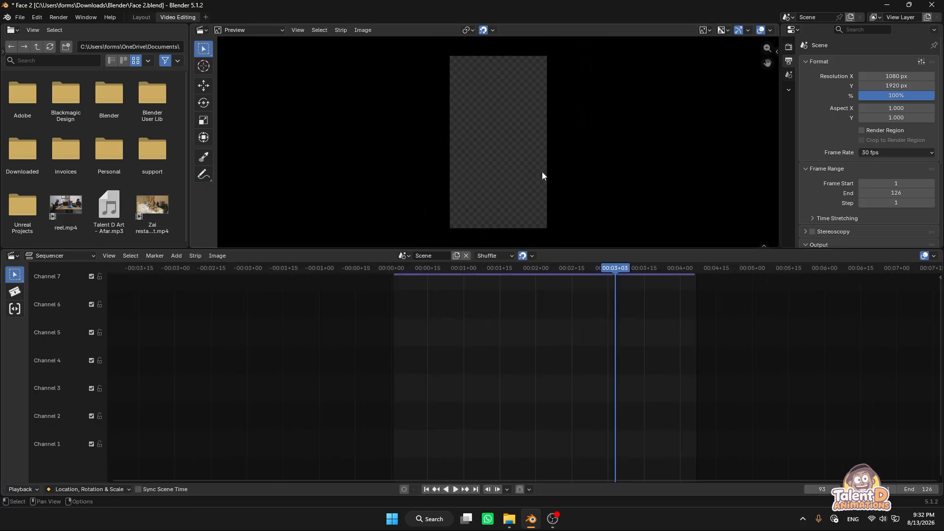
scroll(541, 369, up, 4)
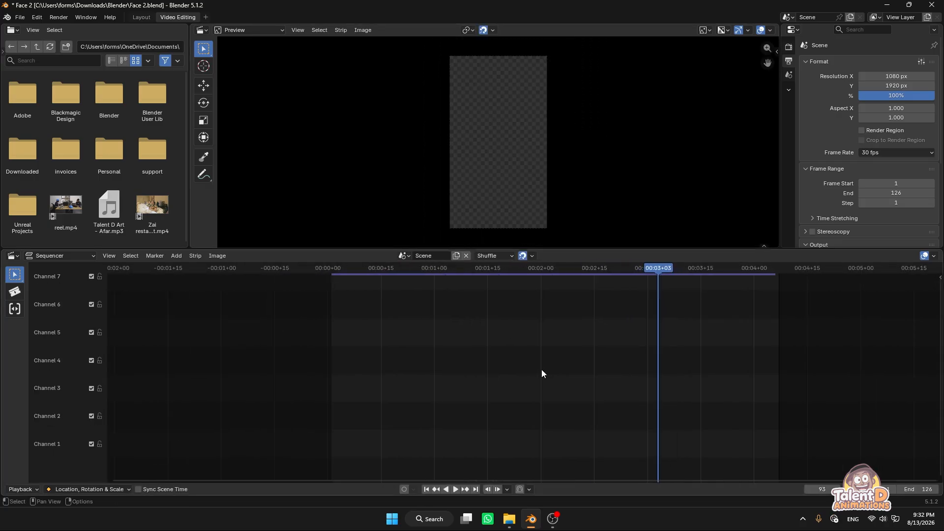
Add the reference 02 video from File Explorer to the sequencer so that it starts at frame 1
click(509, 519)
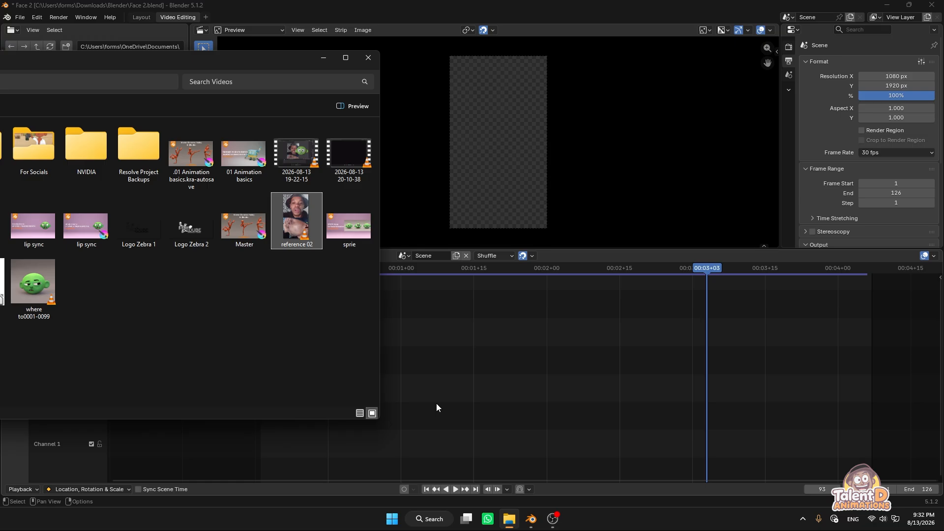
drag(436, 402, 436, 403)
drag(480, 338, 428, 392)
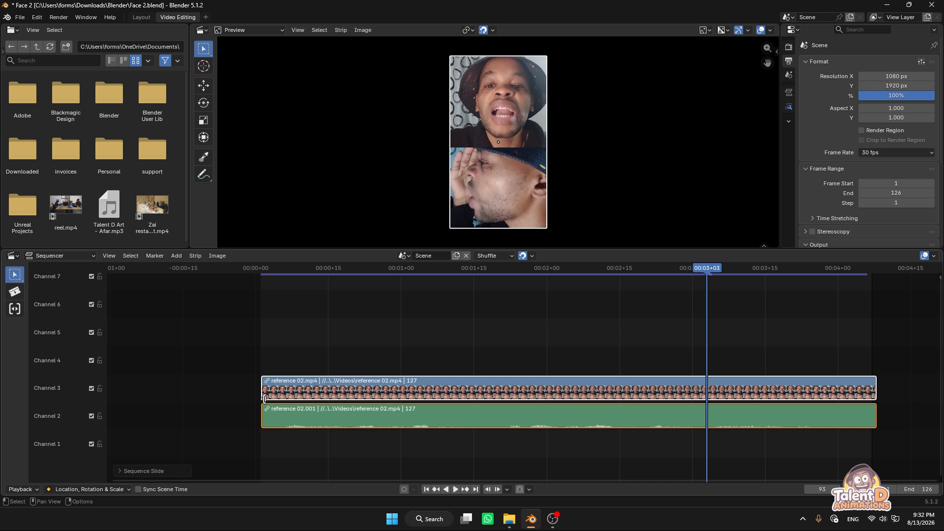
click(382, 337)
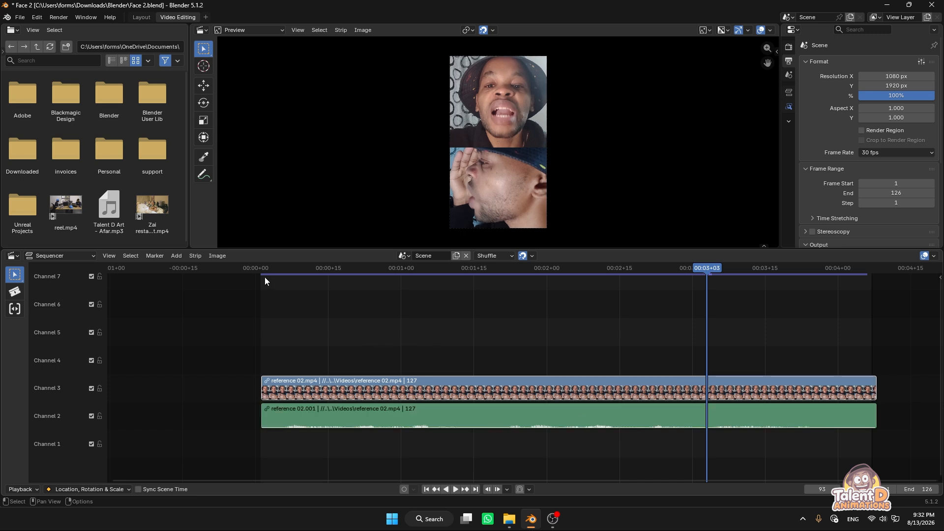
Play the reference 02 strips from the start of the sequence to check picture and sound
click(264, 269)
key(space)
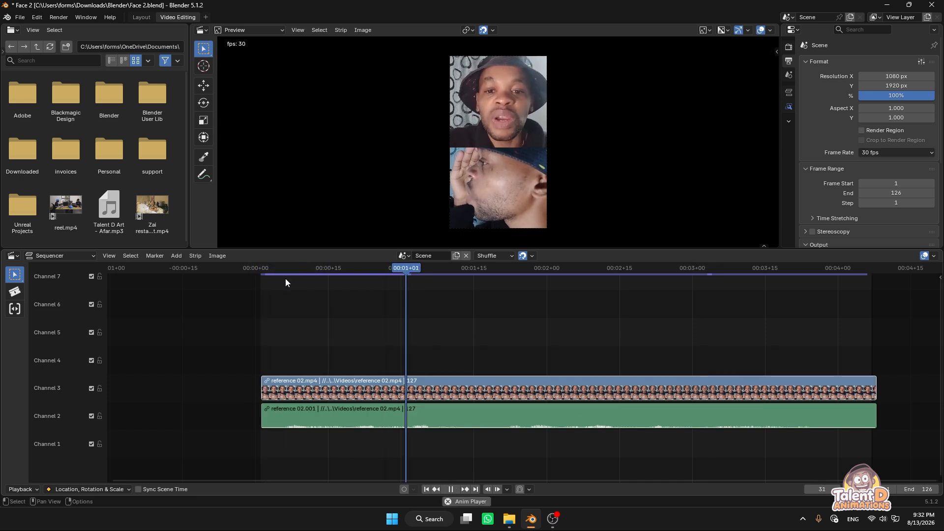
key(space)
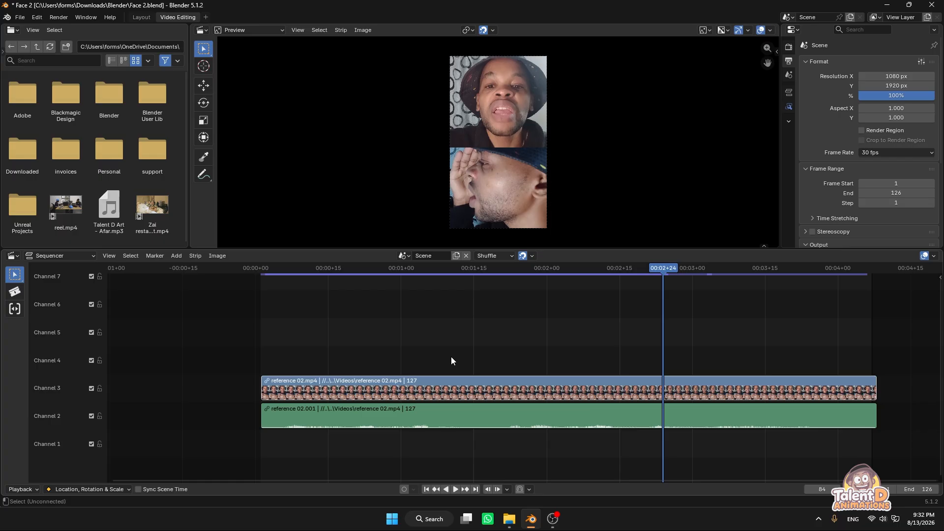
Delete only the picture strip of reference 02, leaving its sound strip in channel 2
alt+click(500, 384)
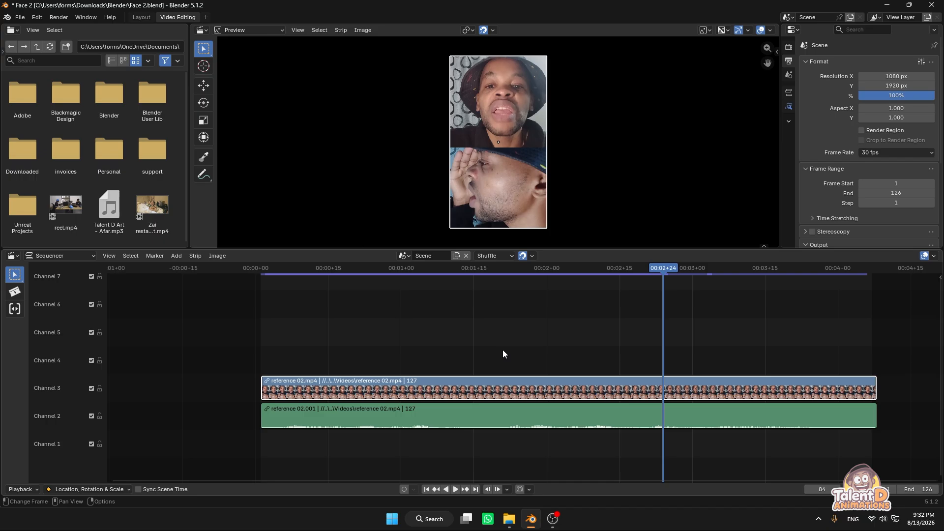
key(Delete)
Set the volume of the reference 02 sound strip to 4.100
click(388, 421)
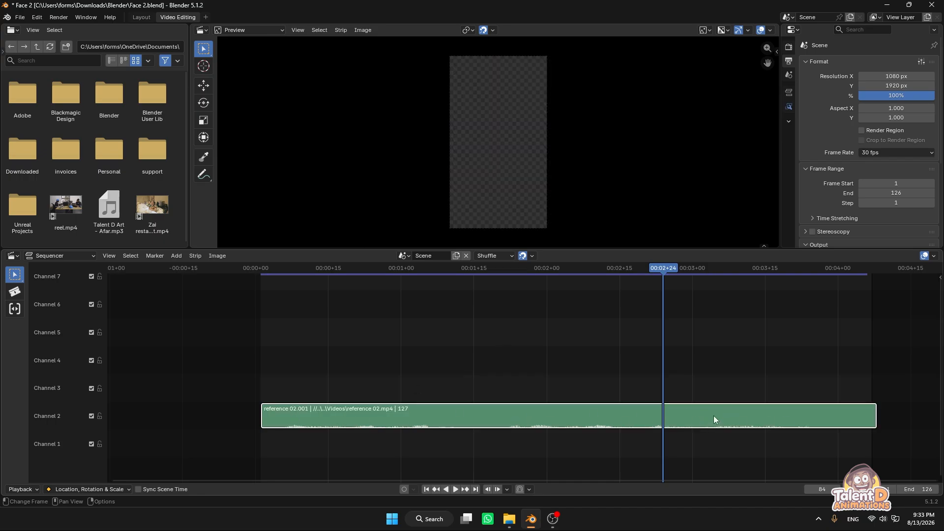
click(790, 92)
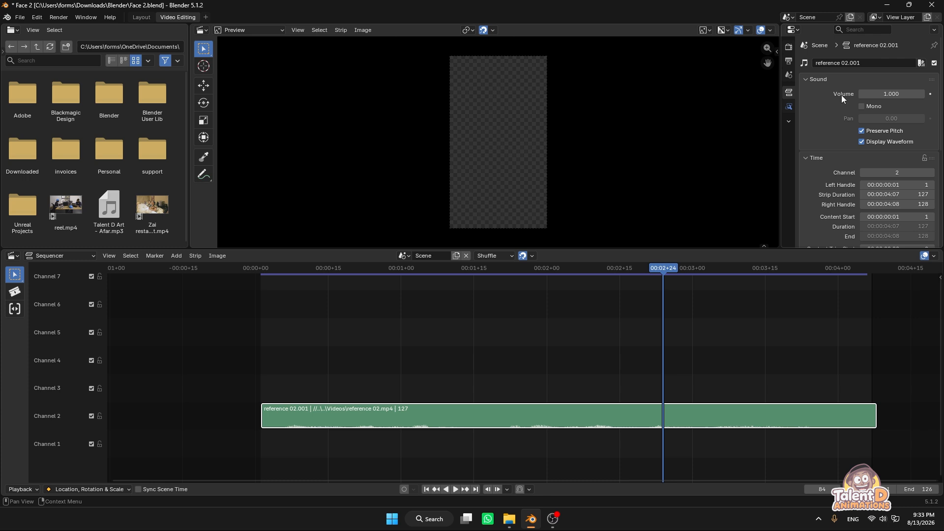
drag(842, 93, 881, 94)
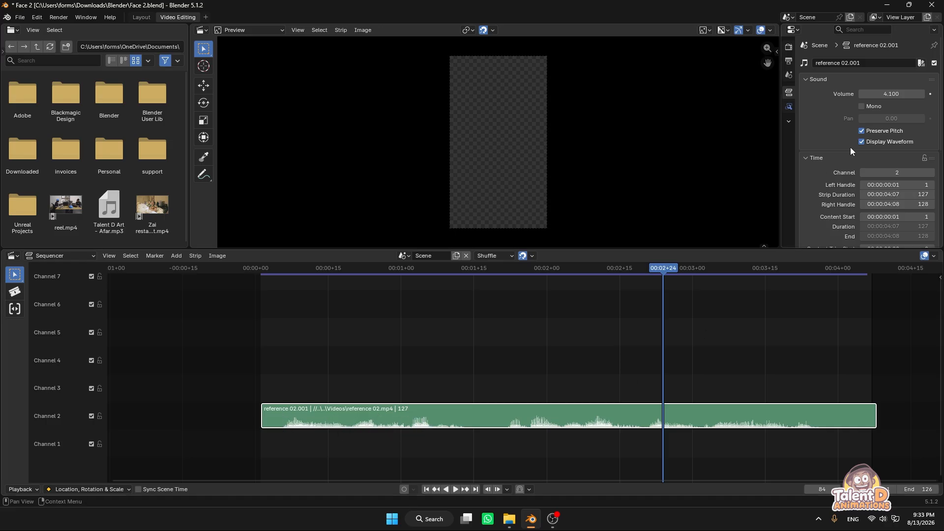
Toggle the sound strip's waveform display off and back on several times, and look through its remaining properties
click(861, 141)
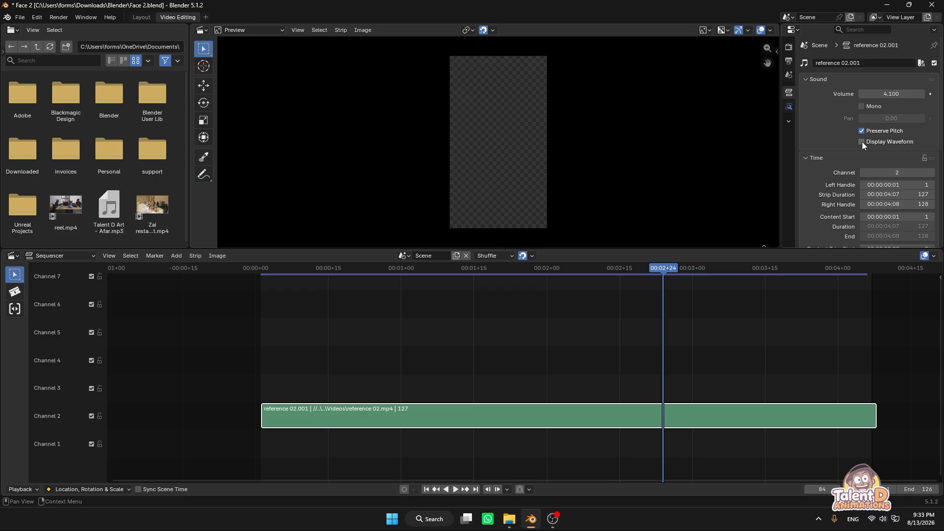
click(862, 142)
click(862, 142)
click(862, 142)
click(862, 142)
click(862, 142)
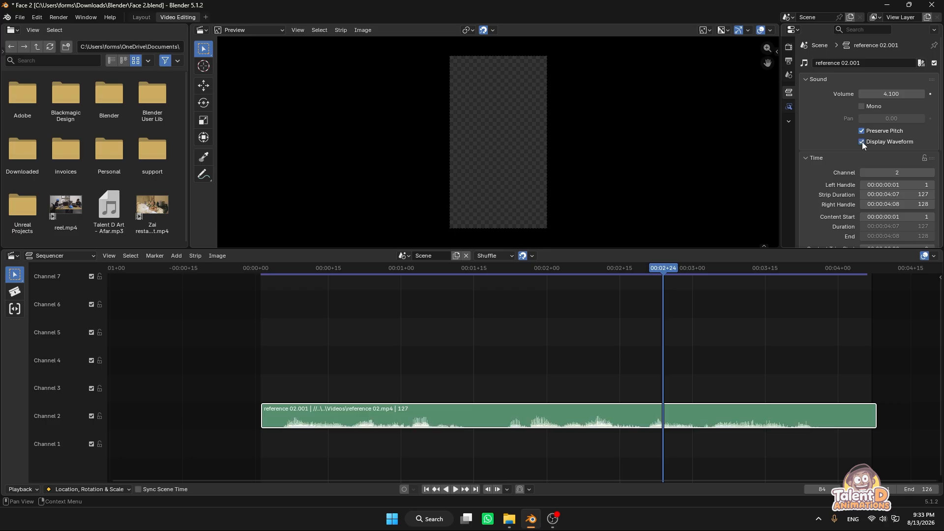
scroll(847, 159, down, 5)
scroll(843, 168, down, 2)
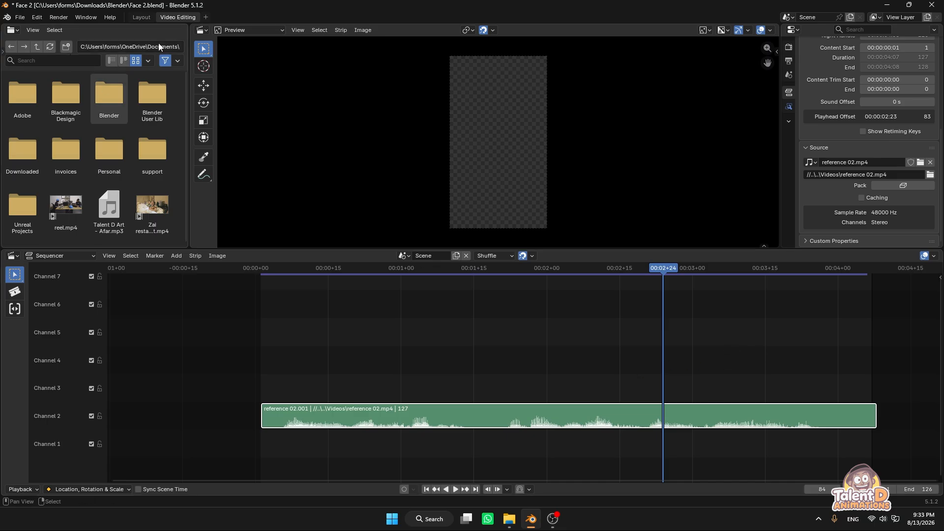
Play the reference with its audio from near the start in the Layout workspace, and scrub to frame 88
click(142, 17)
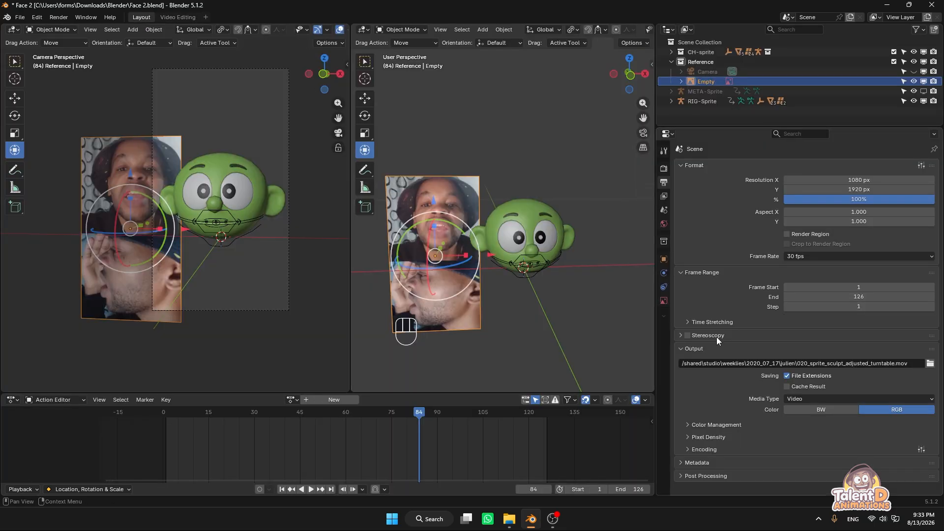
click(175, 412)
key(space)
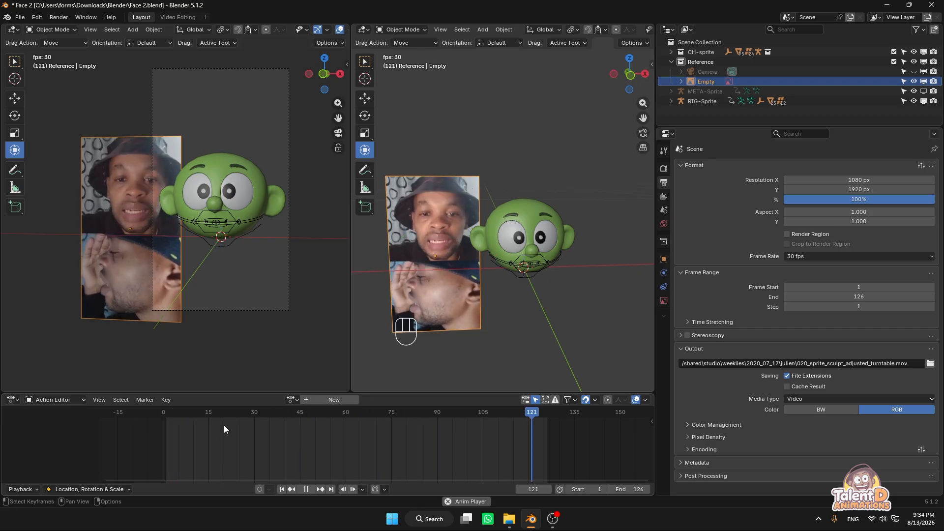
key(space)
drag(184, 415, 431, 417)
Return to the Video Editing workspace, play the audio from frame 6, and scrub back to frame 23 to compare it with the waveform
key(ctrl+Page_Down)
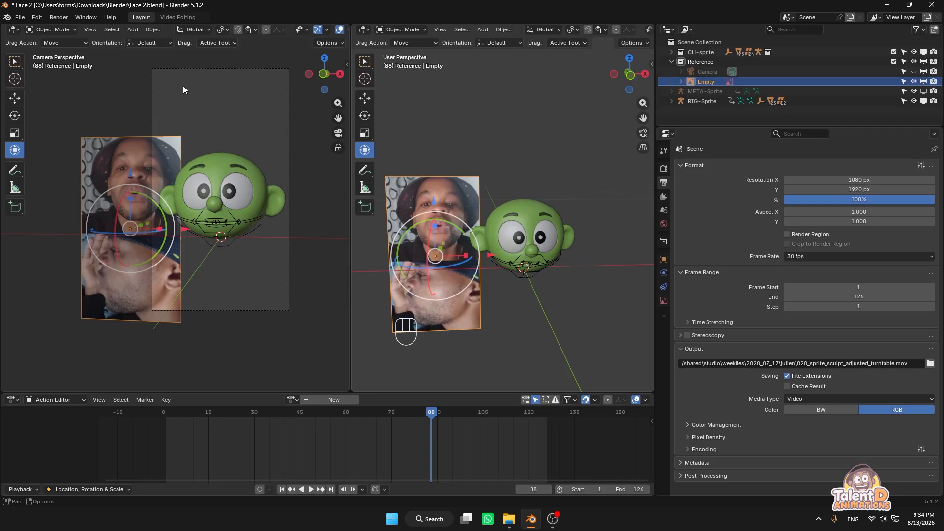
key(ctrl+Page_Up)
click(165, 17)
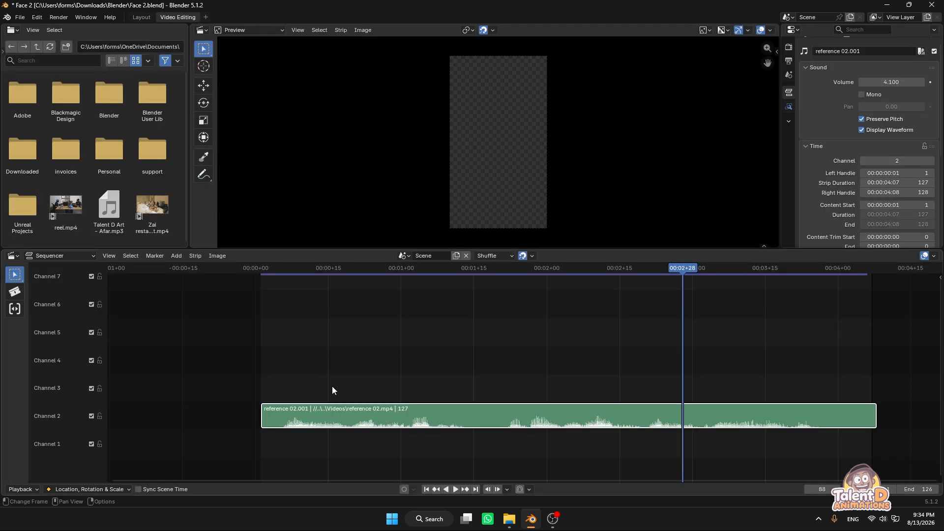
drag(274, 267, 285, 270)
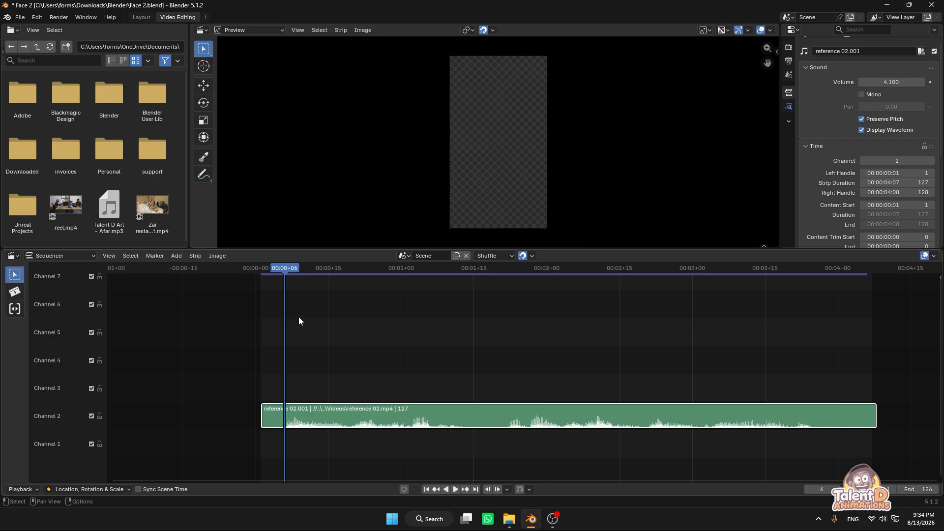
key(space)
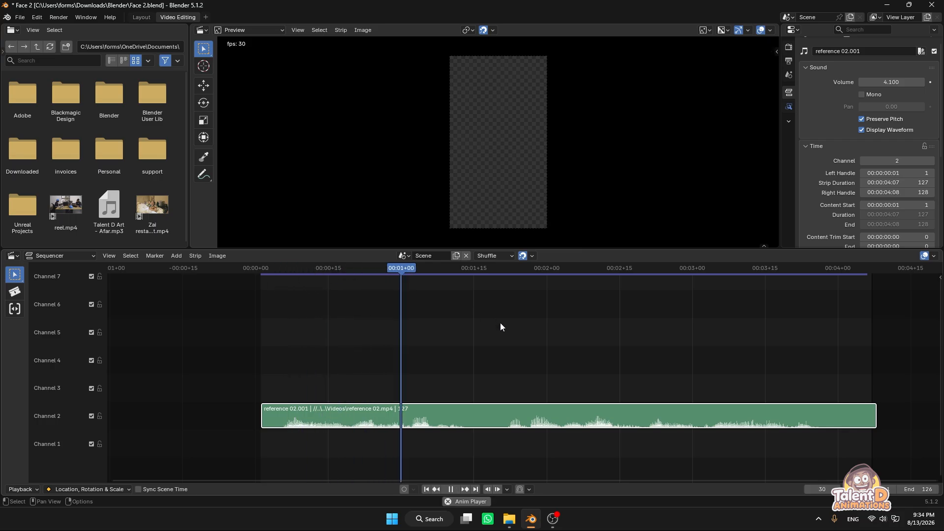
drag(466, 277, 390, 277)
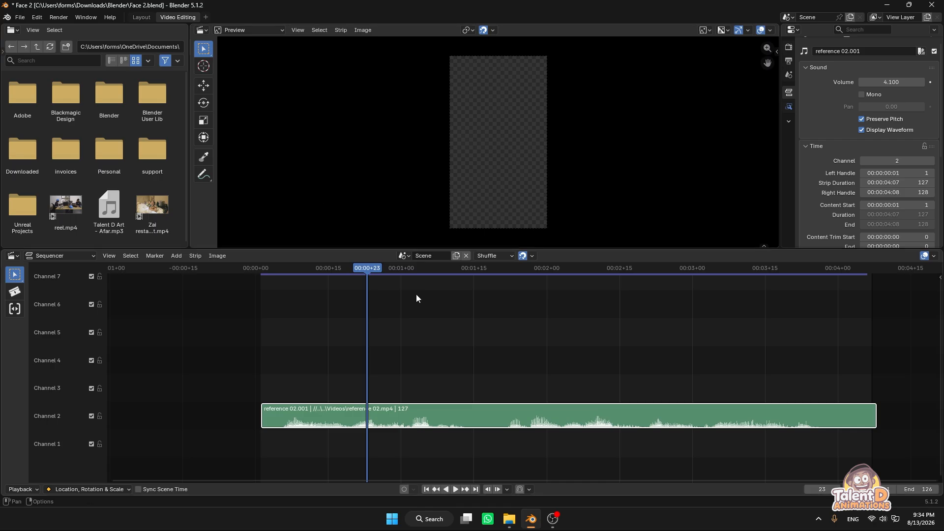
In the Layout workspace, split off the lower part of the Properties editor and turn it into a Video Sequencer
click(141, 18)
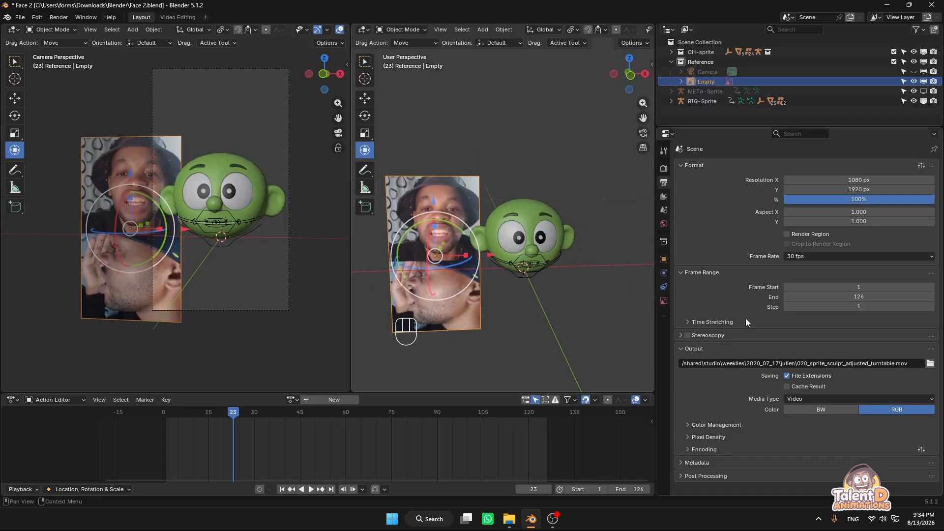
right_click(656, 441)
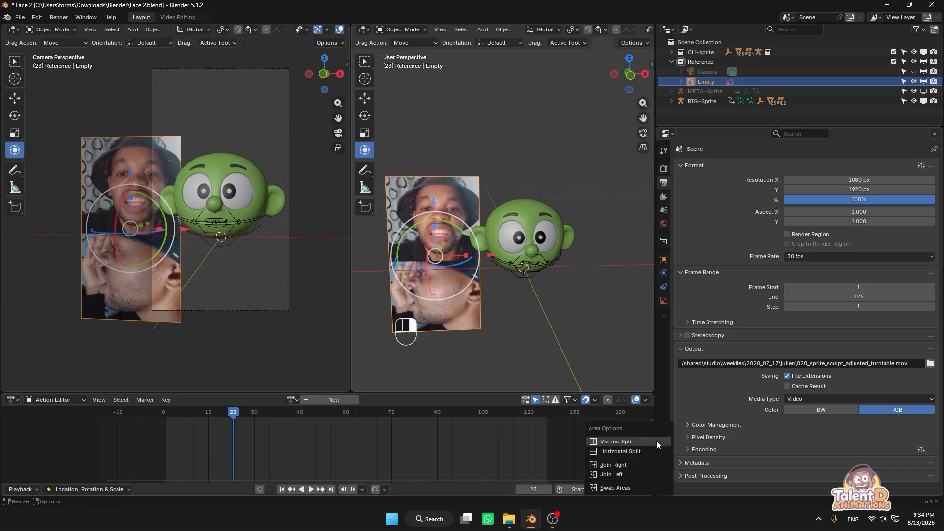
click(609, 453)
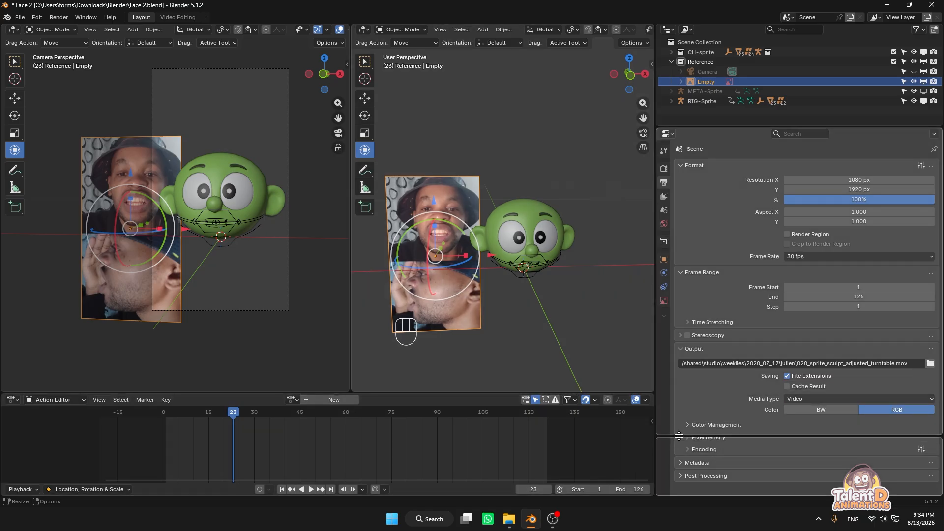
click(682, 435)
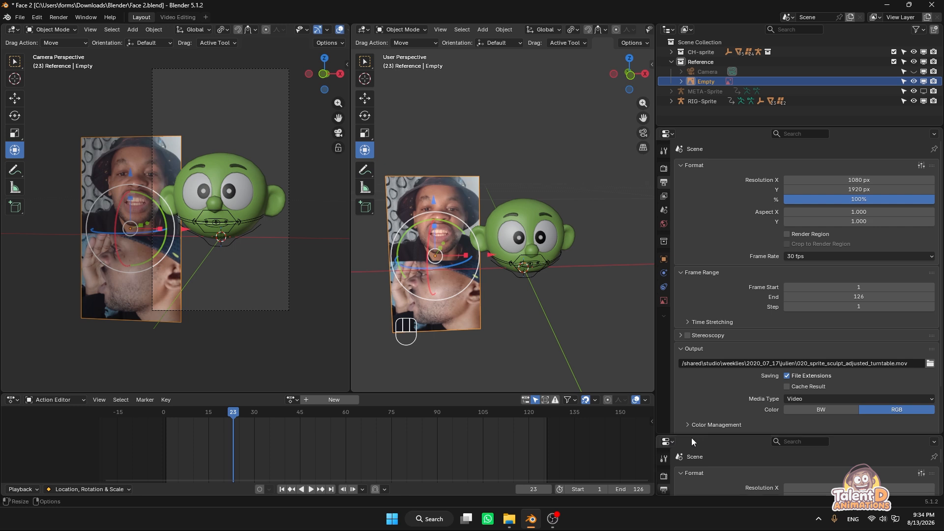
click(666, 441)
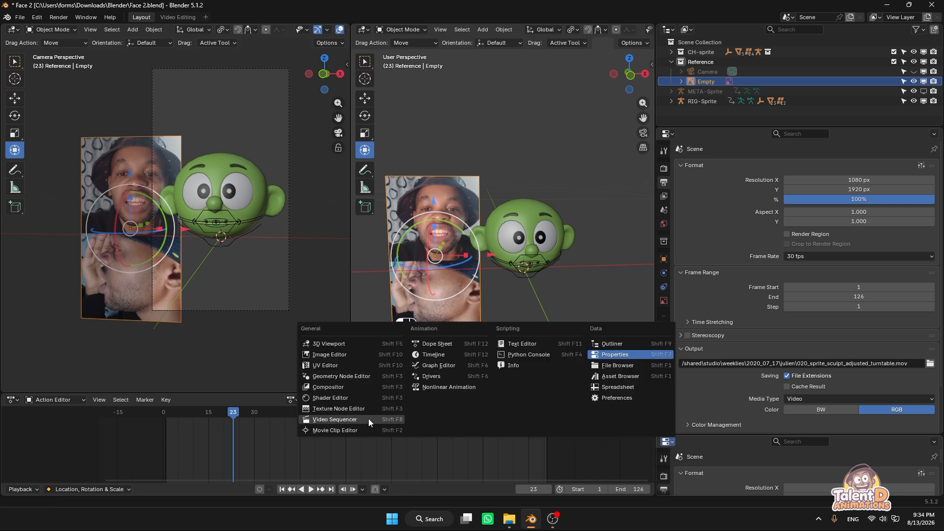
click(352, 420)
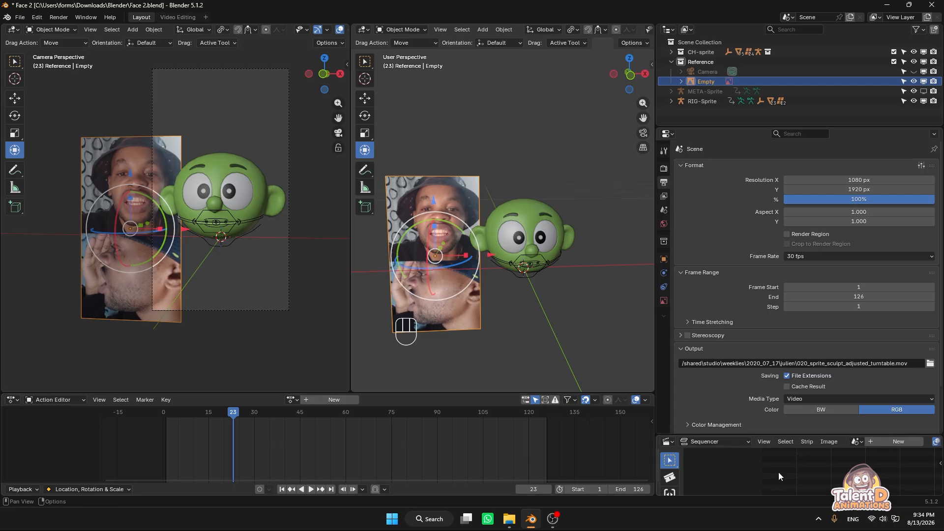
Check the Video Editing workspace, return to Layout, and assign Scene as the small sequencer's scene
click(178, 17)
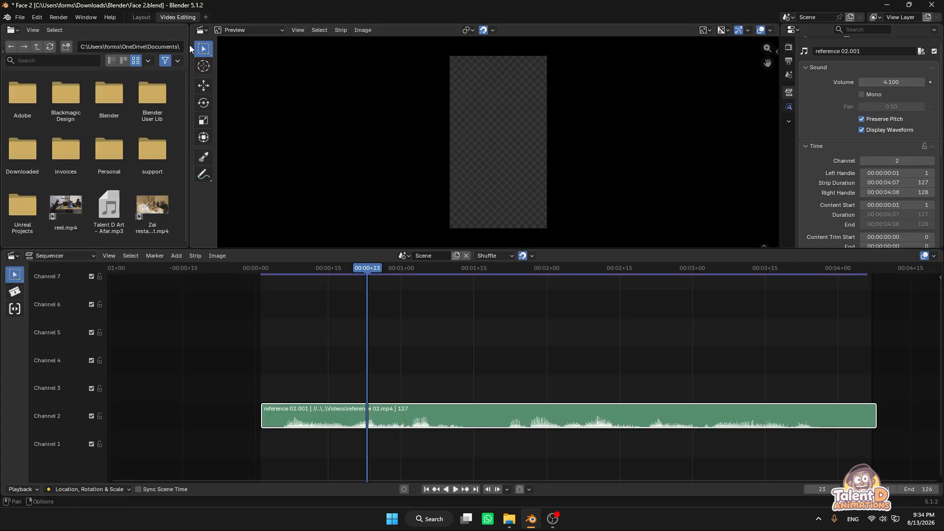
click(142, 18)
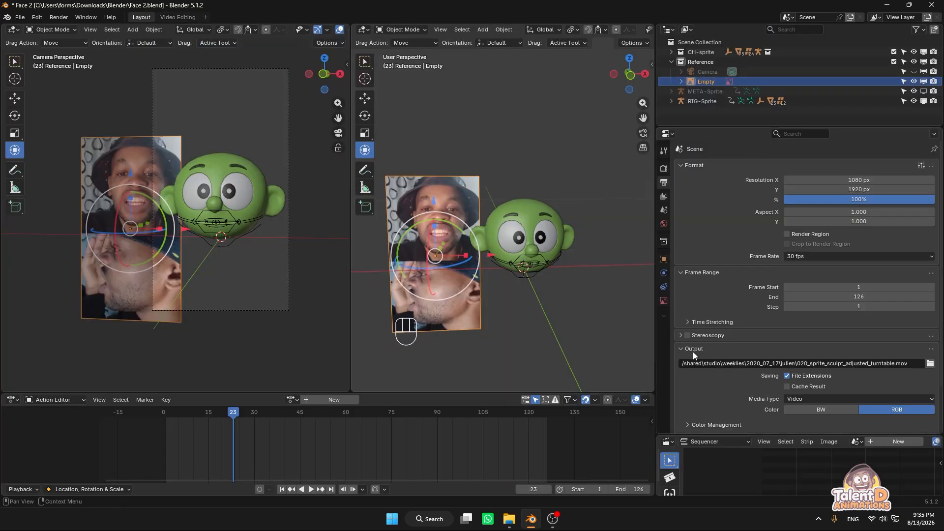
mouse_move(786, 476)
middle_down()
mouse_move(763, 453)
mouse_move(786, 460)
middle_up()
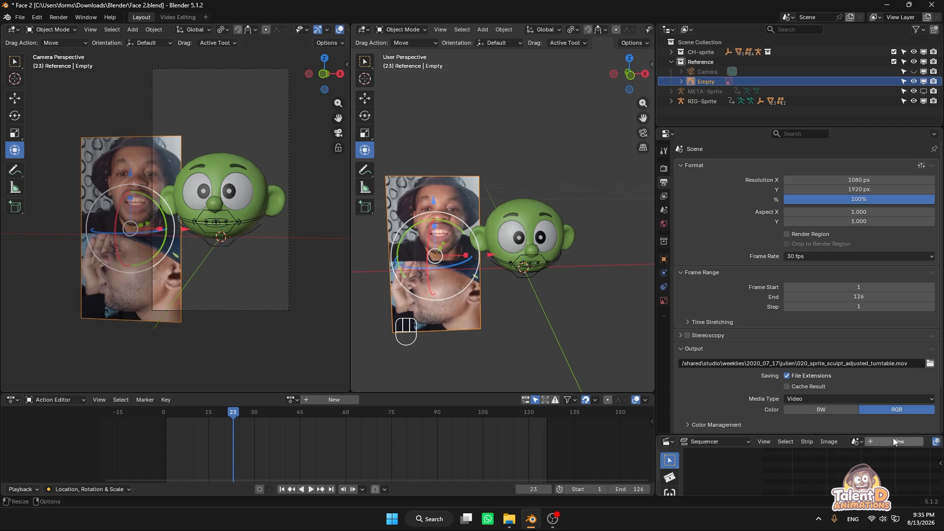
click(856, 442)
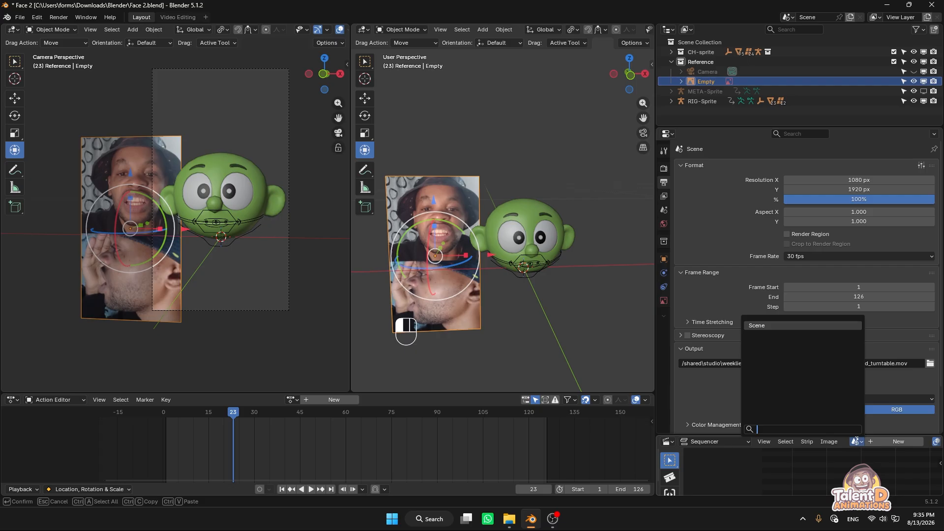
click(766, 326)
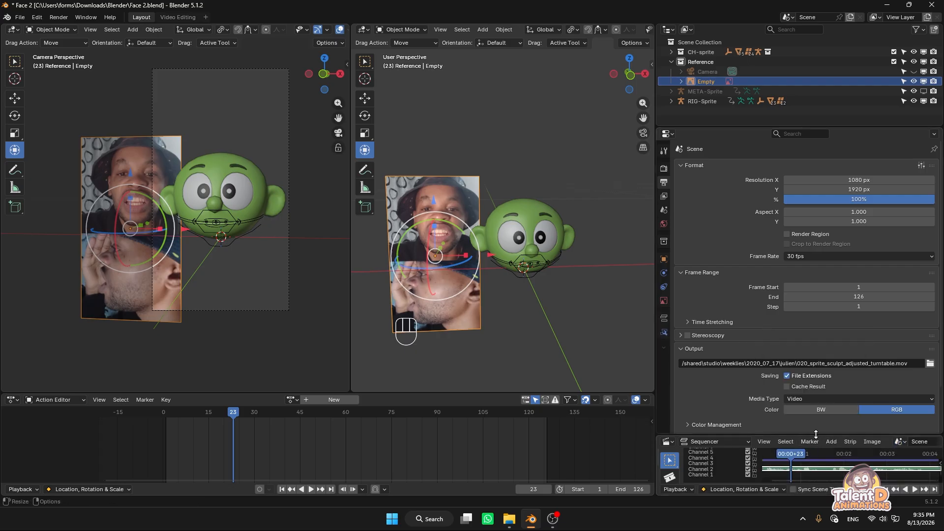
Enlarge the small sequencer, fit the whole Channel 2 sound strip and its waveform in it, and shrink it to a compact area
drag(815, 436, 794, 327)
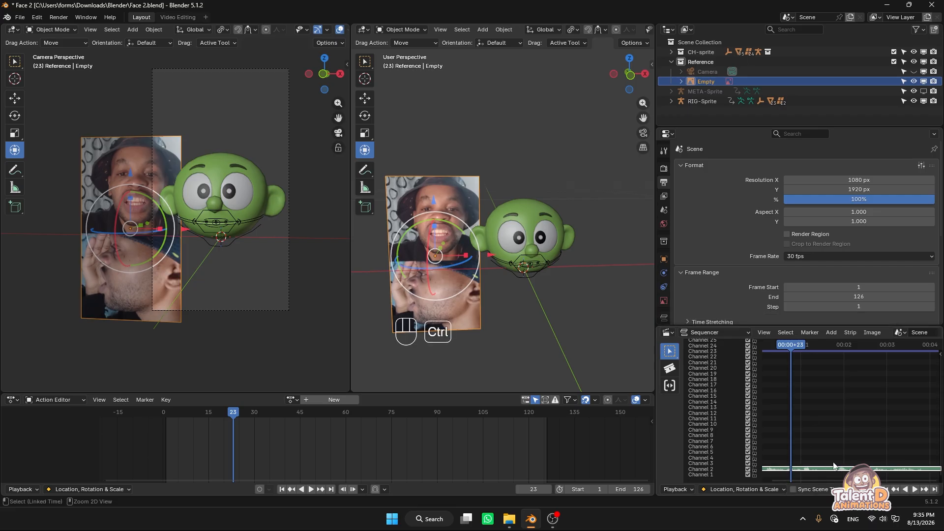
ctrl+middle_drag(819, 441, 846, 390)
middle_drag(844, 459, 846, 374)
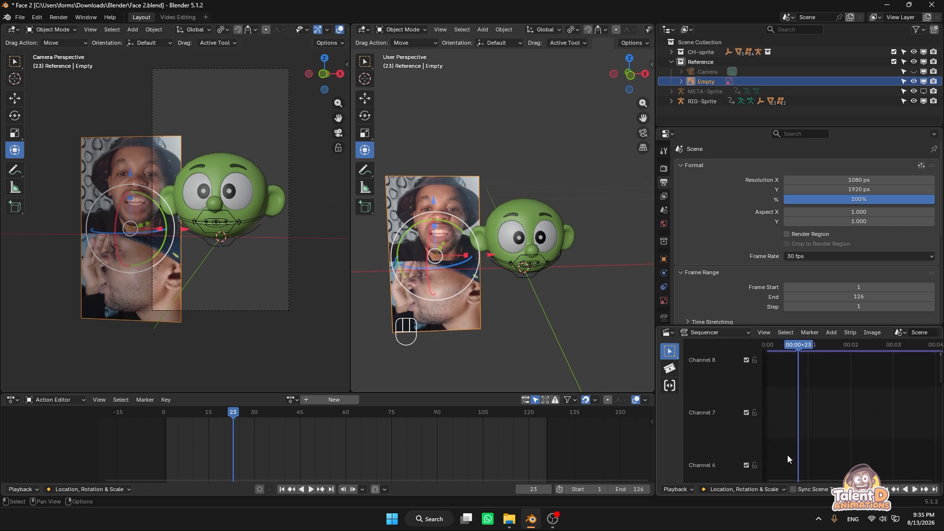
middle_drag(851, 452, 851, 404)
middle_drag(842, 457, 844, 339)
mouse_move(833, 433)
middle_down()
mouse_move(828, 418)
mouse_move(837, 419)
mouse_move(836, 435)
middle_up()
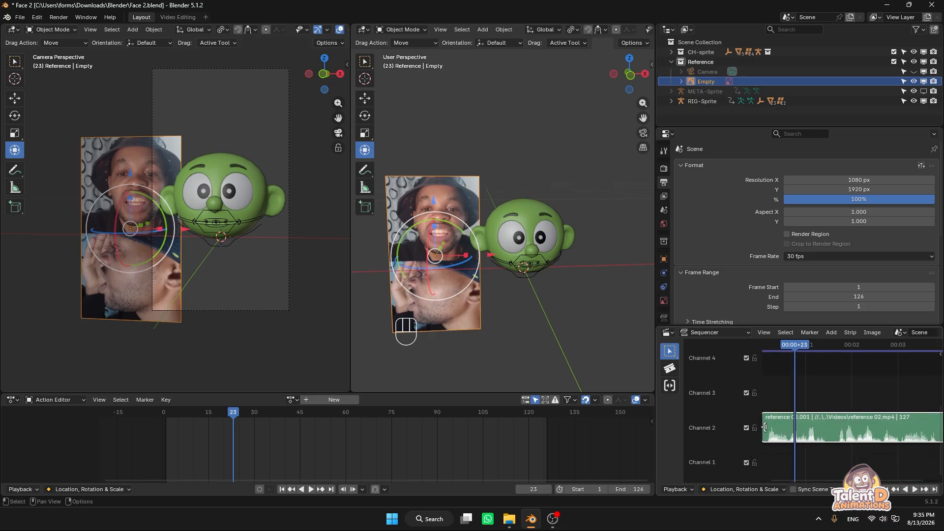
mouse_move(848, 446)
middle_down()
mouse_move(852, 479)
mouse_move(860, 460)
middle_up()
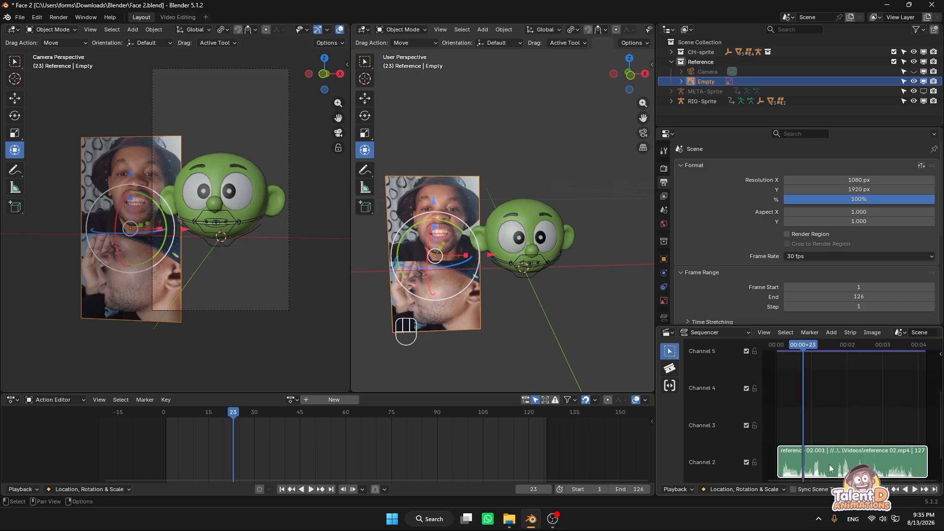
drag(780, 323, 774, 418)
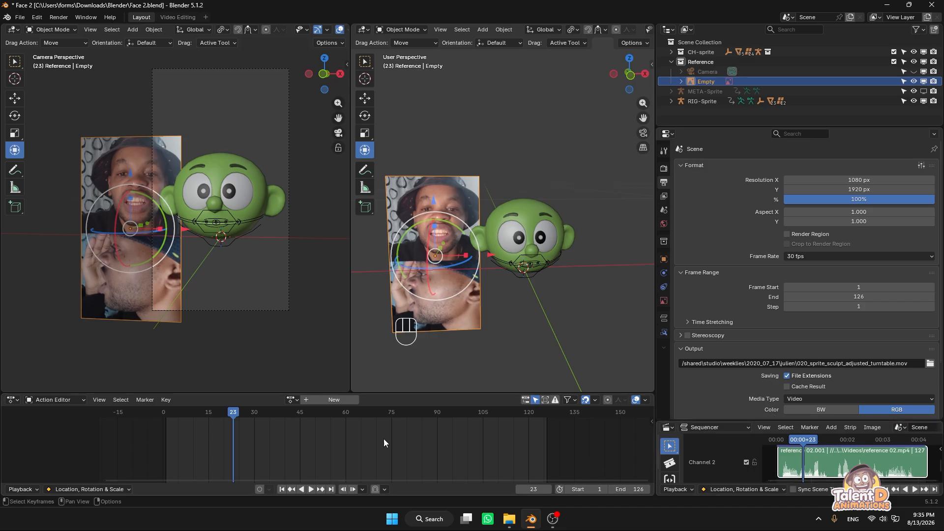
Play the reference with its audio from frame 23, stop at frame 82, and save the file
key(space)
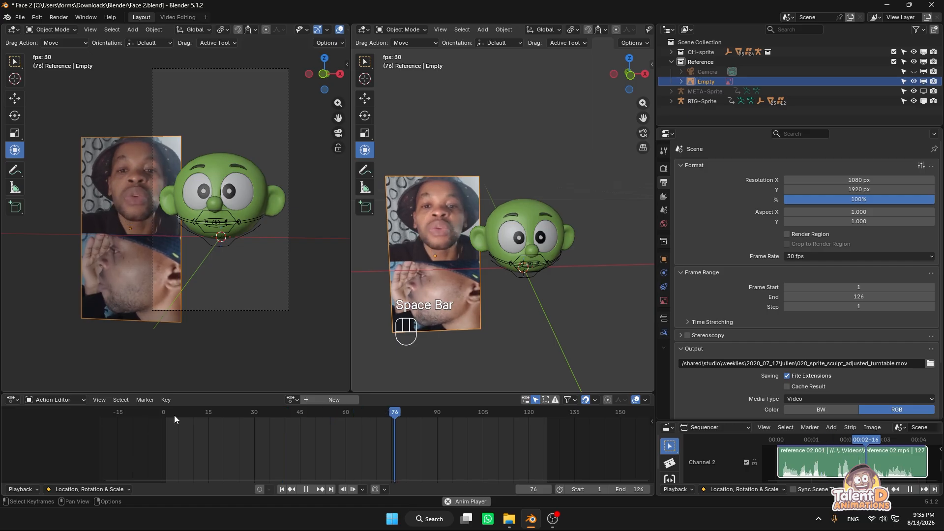
key(space)
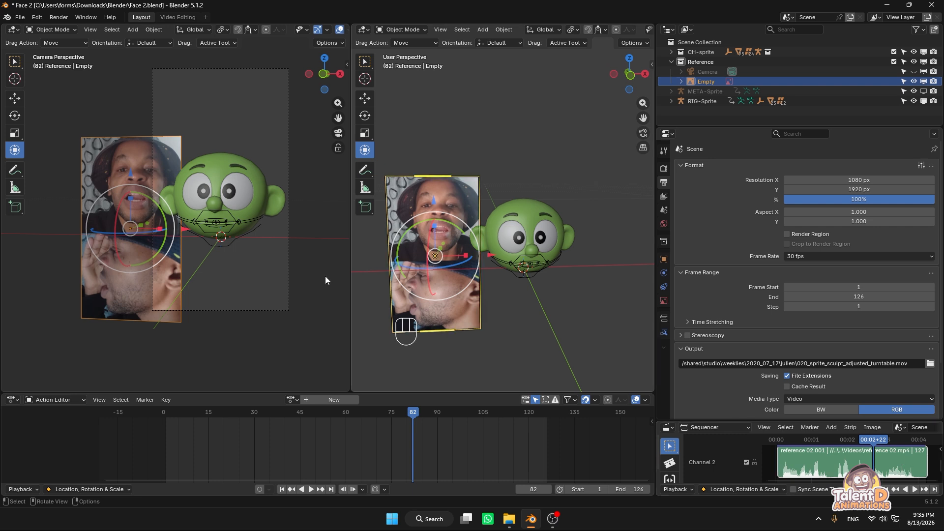
key(ctrl)
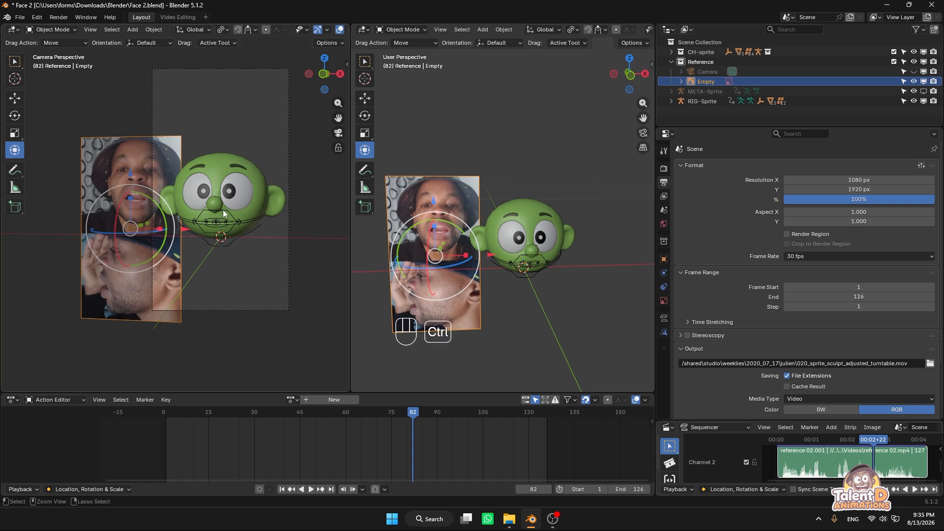
key(ctrl+s)
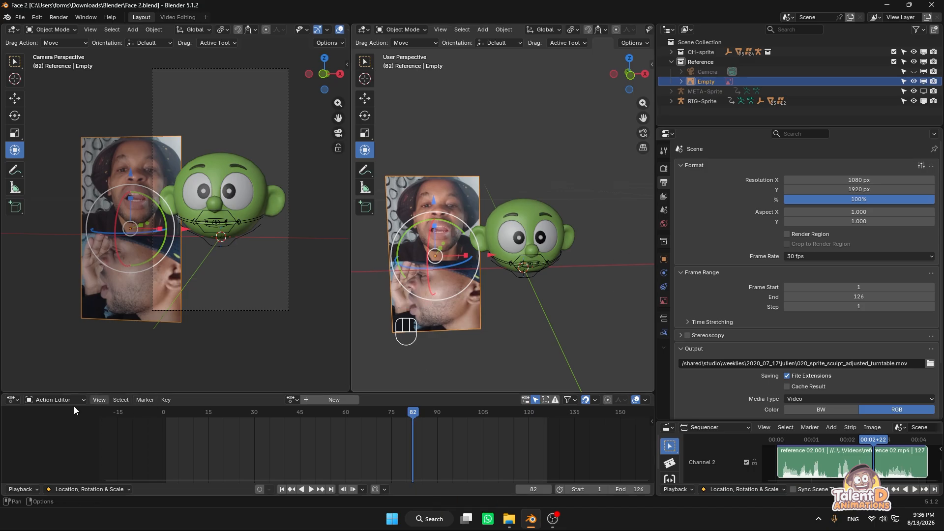
Widen the User Perspective viewport by narrowing the Outliner, Properties and Sequencer areas, with the reference and face shown larger
scroll(488, 266, up, 2)
scroll(490, 266, up, 2)
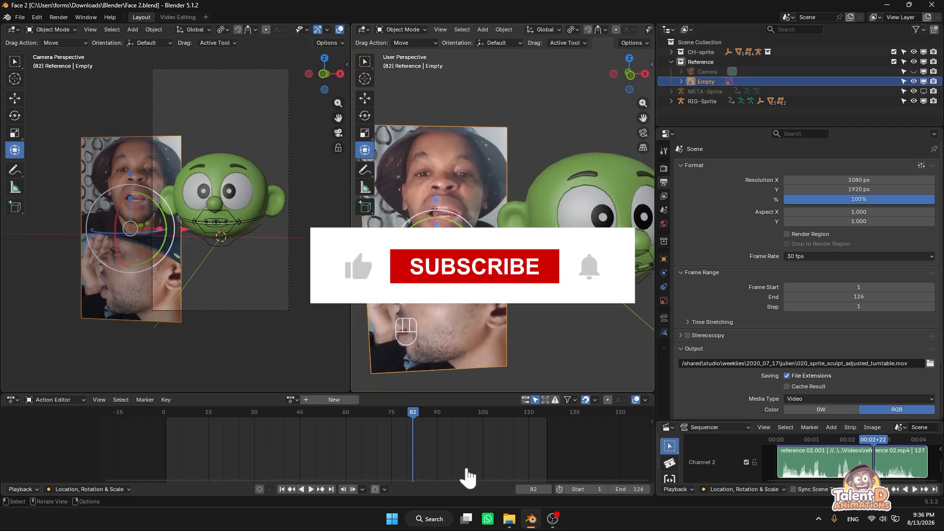
drag(652, 265, 722, 266)
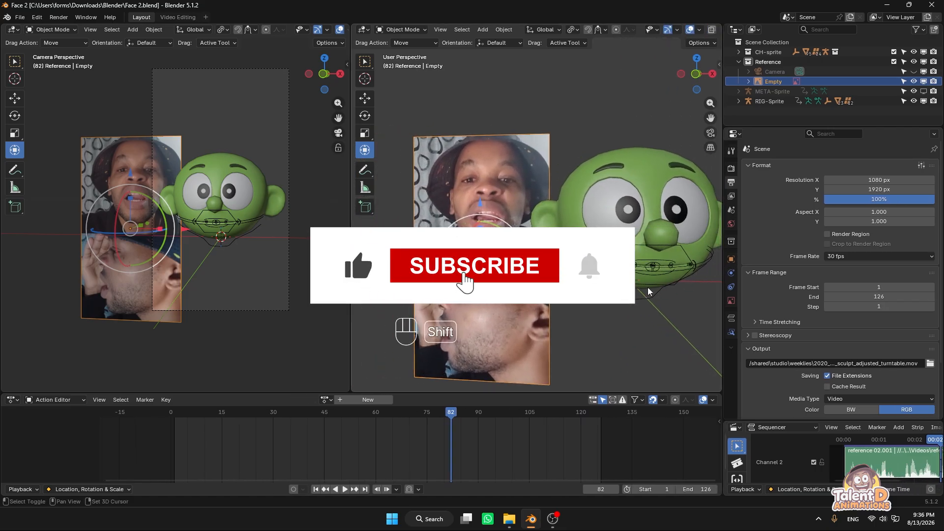